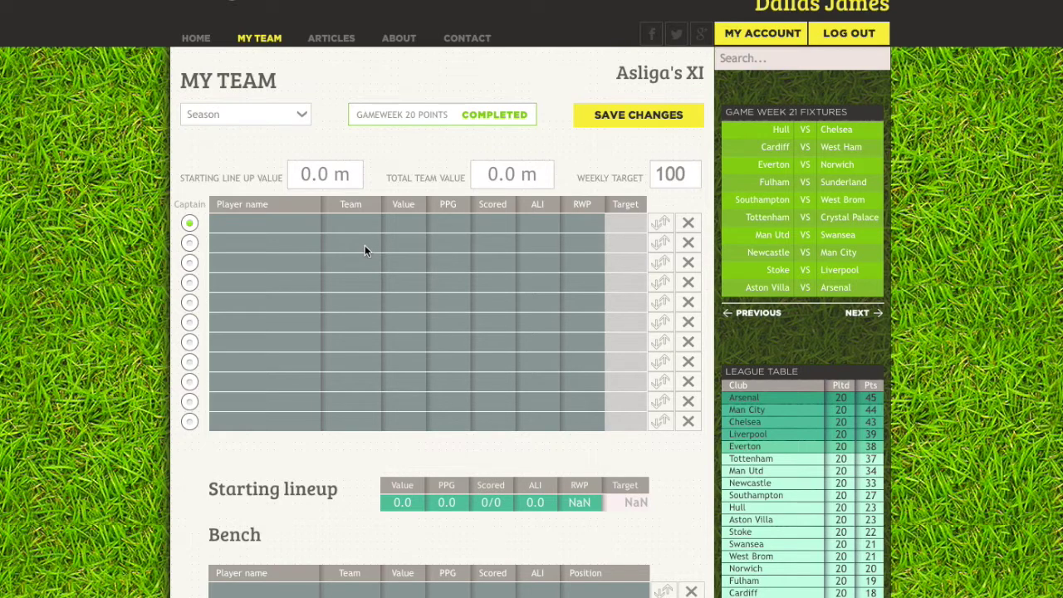
Examine the My Team page, including the starting lineup table, the bench table and the Browse Players list.
{"action": "scroll", "coordinate": [366, 249], "scroll_direction": "down", "scroll_amount": 1}
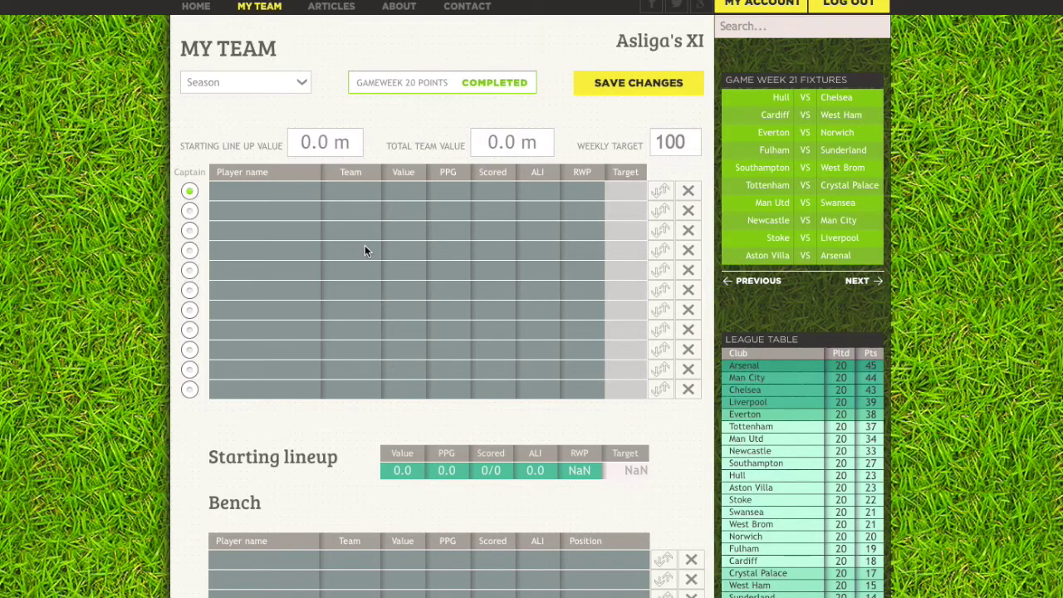
{"action": "scroll", "coordinate": [365, 249], "scroll_direction": "down", "scroll_amount": 5}
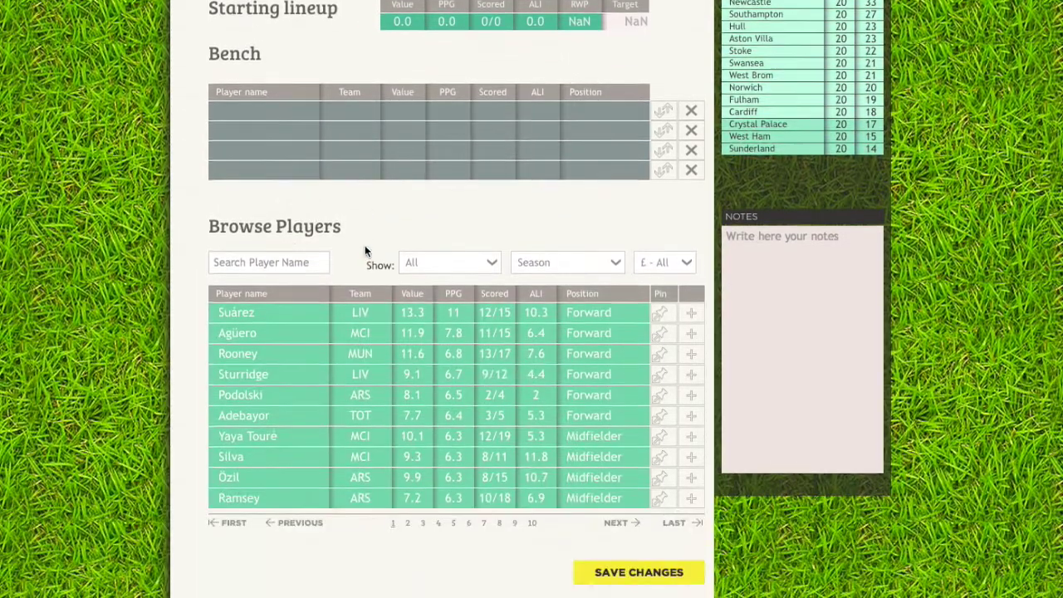
{"action": "scroll", "coordinate": [385, 249], "scroll_direction": "up", "scroll_amount": 5}
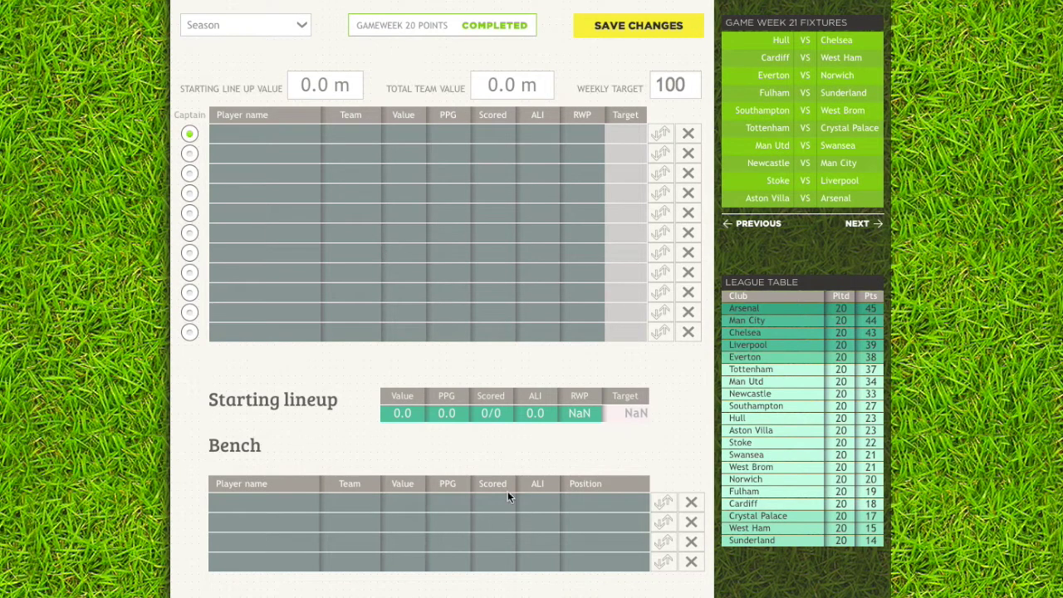
{"action": "scroll", "coordinate": [399, 544], "scroll_direction": "up", "scroll_amount": 1}
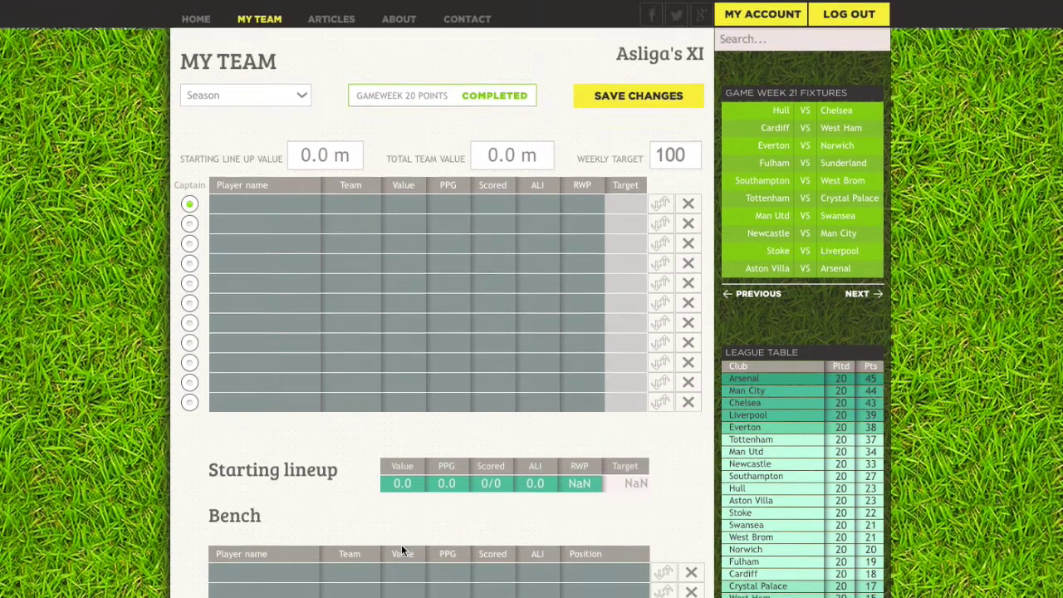
{"action": "scroll", "coordinate": [403, 548], "scroll_direction": "down", "scroll_amount": 2}
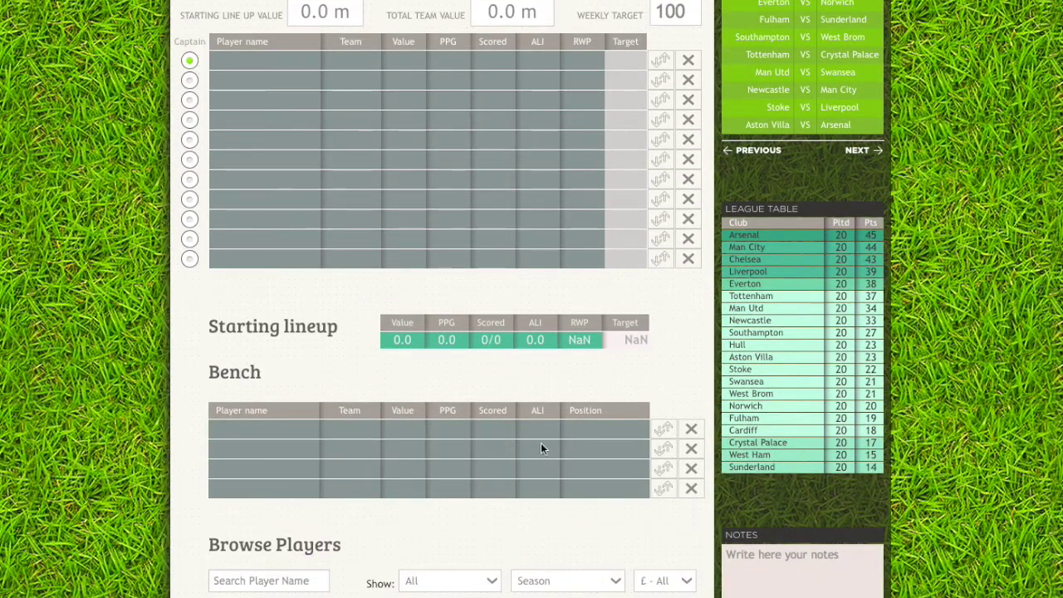
{"action": "scroll", "coordinate": [407, 428], "scroll_direction": "down", "scroll_amount": 1}
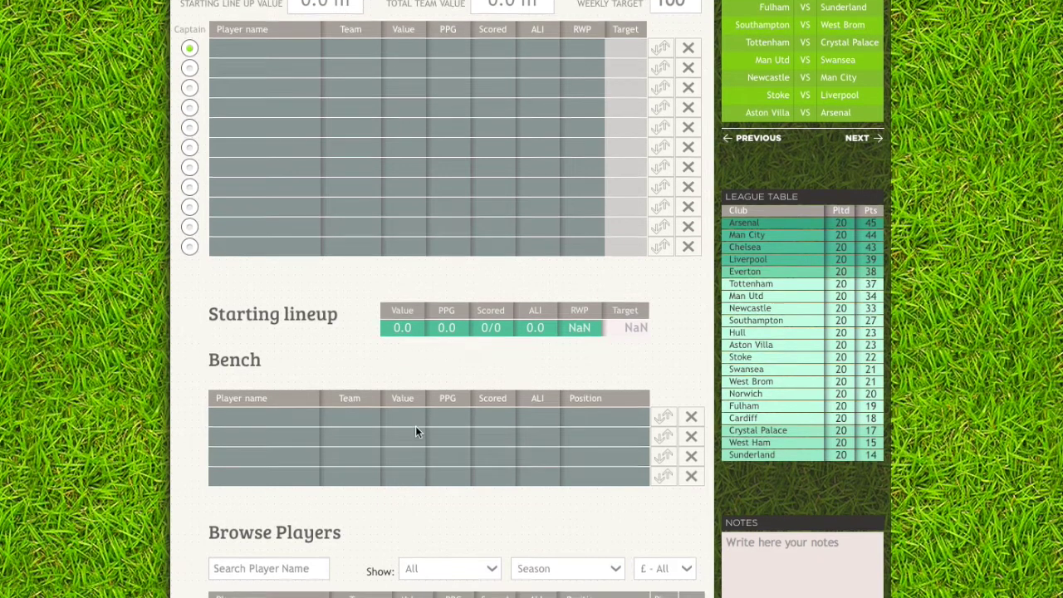
{"action": "scroll", "coordinate": [417, 431], "scroll_direction": "up", "scroll_amount": 2}
{"action": "scroll", "coordinate": [416, 431], "scroll_direction": "up", "scroll_amount": 2}
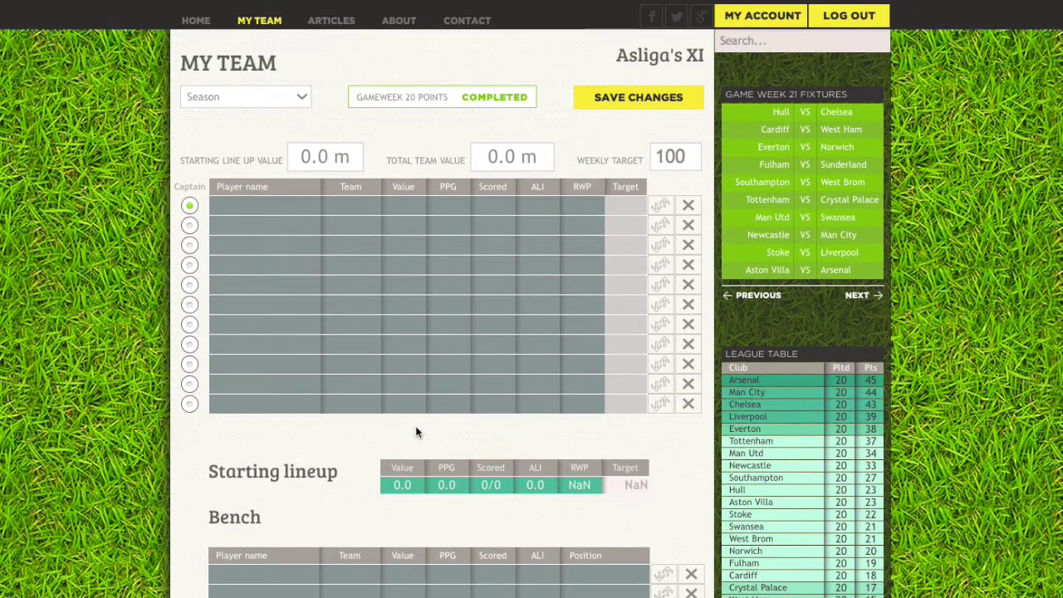
Search the player list for "bor" and add the Southampton goalkeeper Boruc to the team.
{"action": "scroll", "coordinate": [417, 431], "scroll_direction": "down", "scroll_amount": 1}
{"action": "scroll", "coordinate": [417, 431], "scroll_direction": "down", "scroll_amount": 5}
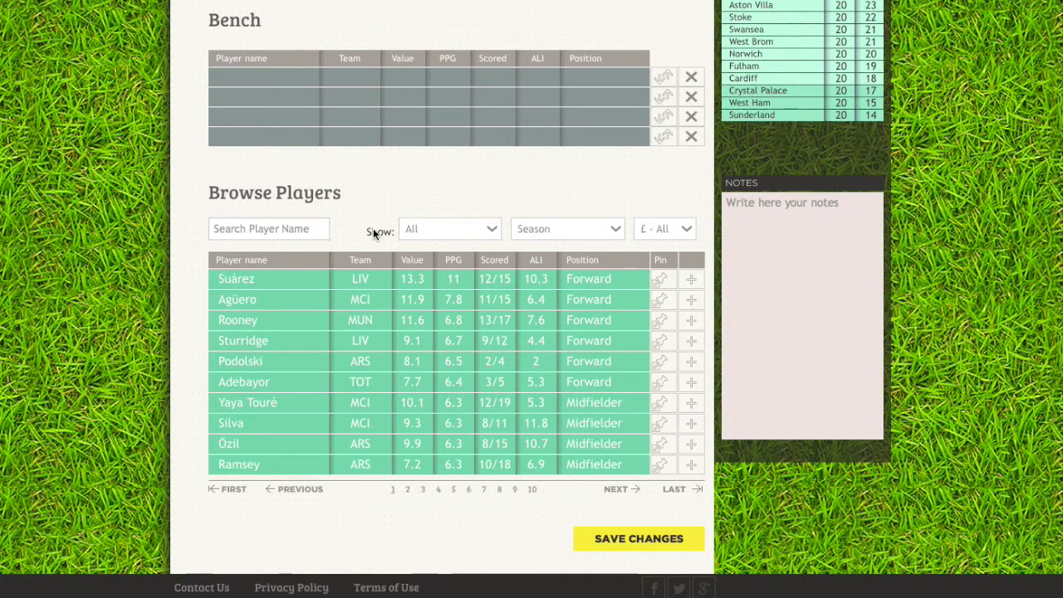
{"action": "left_click", "coordinate": [266, 230]}
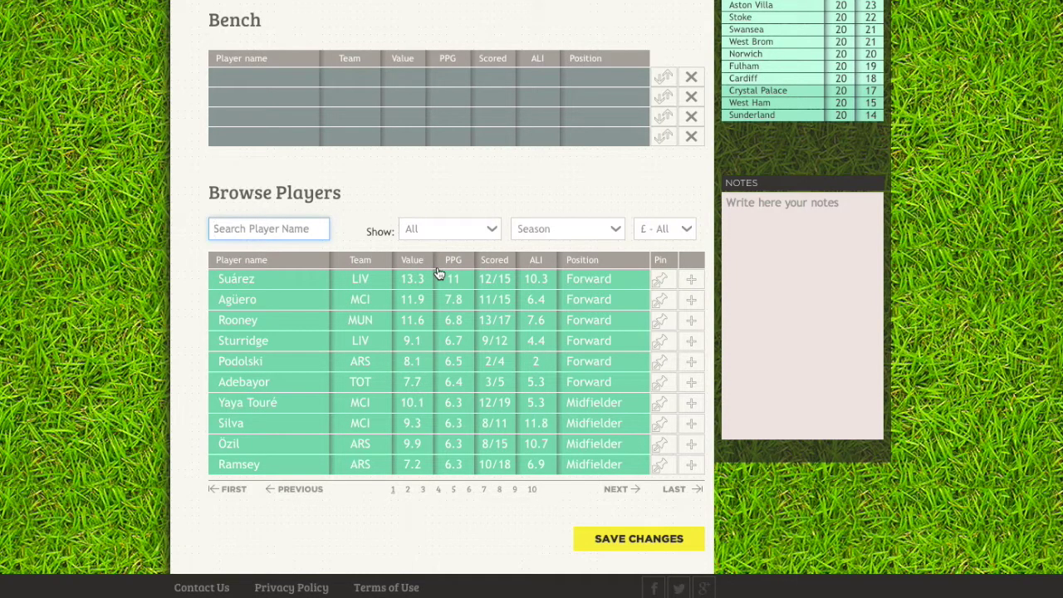
{"action": "type", "text": "bor"}
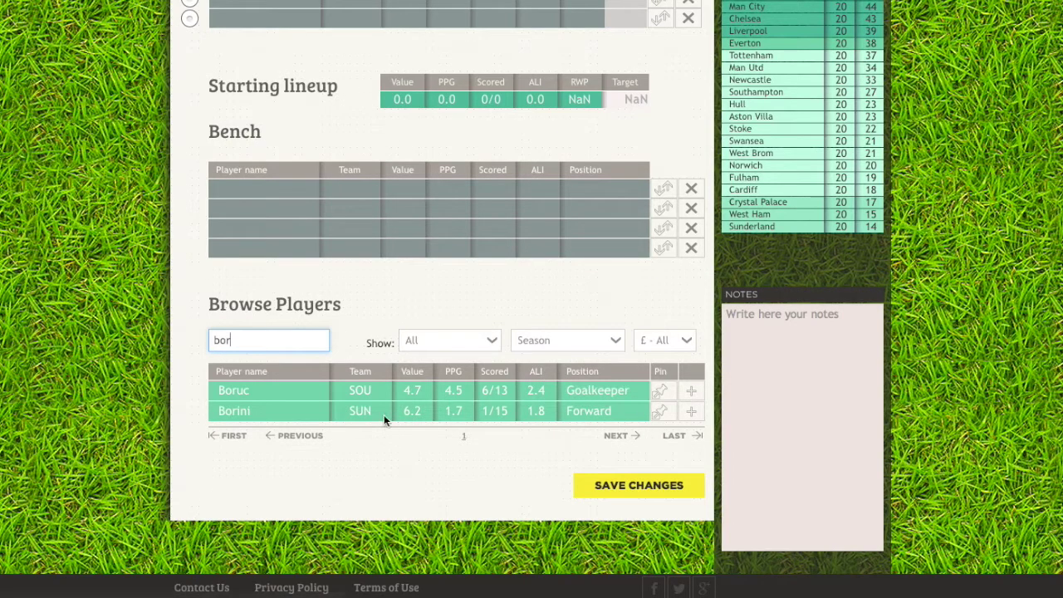
{"action": "left_click", "coordinate": [692, 393]}
{"action": "scroll", "coordinate": [697, 387], "scroll_direction": "up", "scroll_amount": 4}
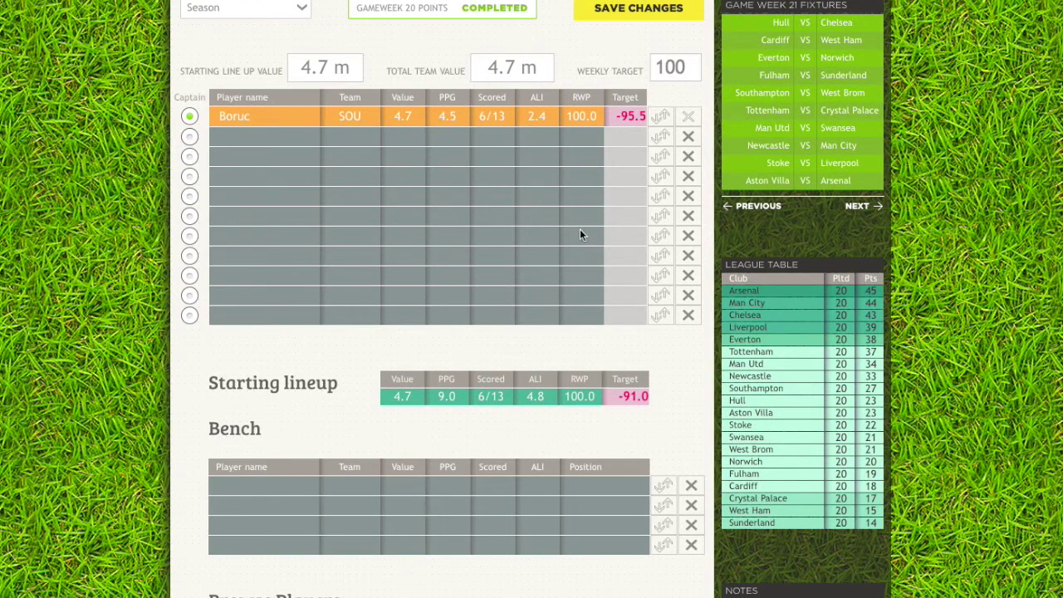
Search the player list for "mar" and add the Cardiff goalkeeper Marshall to the team.
{"action": "scroll", "coordinate": [582, 240], "scroll_direction": "down", "scroll_amount": 4}
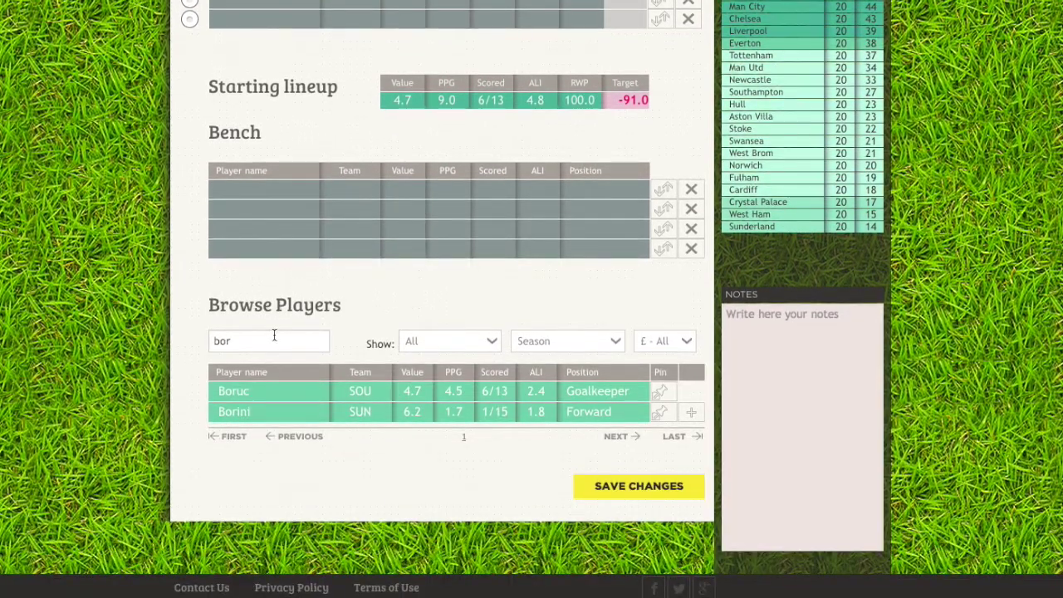
{"action": "left_click_drag", "start_coordinate": [274, 334], "coordinate": [200, 334]}
{"action": "type", "text": "mar"}
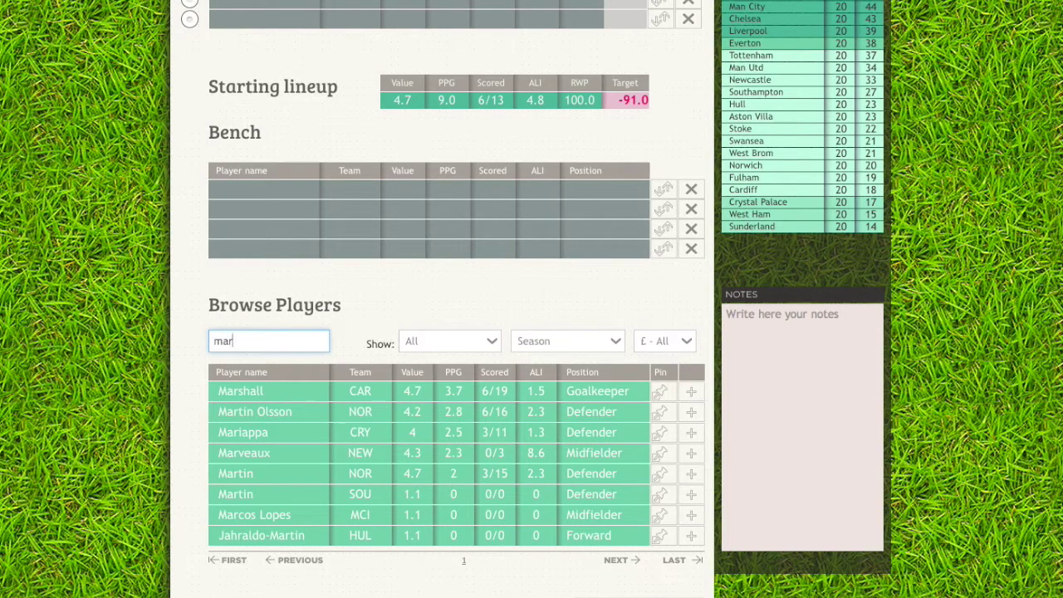
{"action": "left_click", "coordinate": [692, 393]}
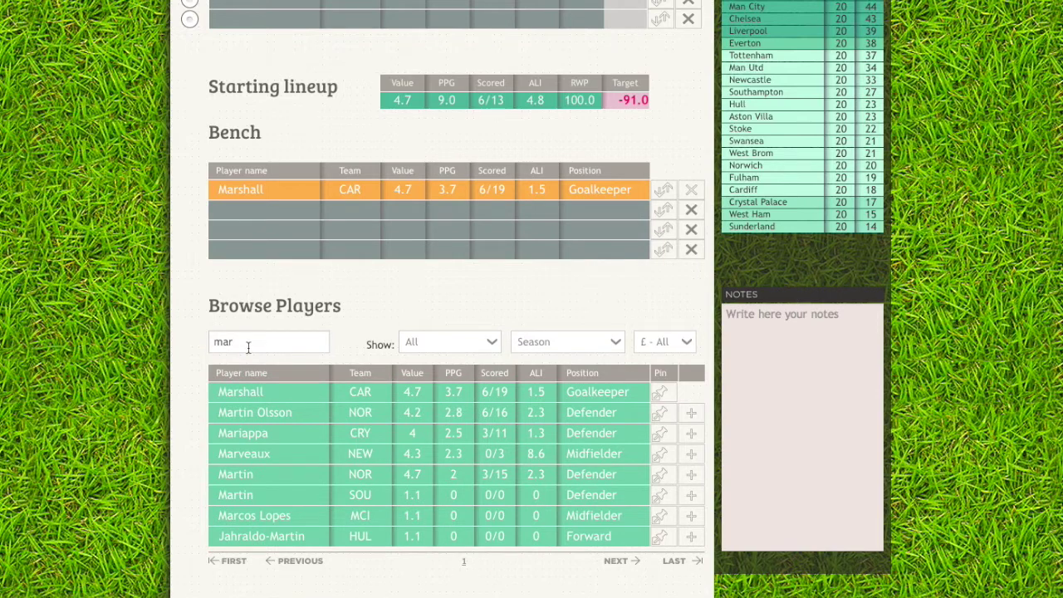
Clear the player name search and filter the player list to show only Everton.
{"action": "left_click_drag", "start_coordinate": [245, 345], "coordinate": [213, 346]}
{"action": "key", "text": "BackSpace"}
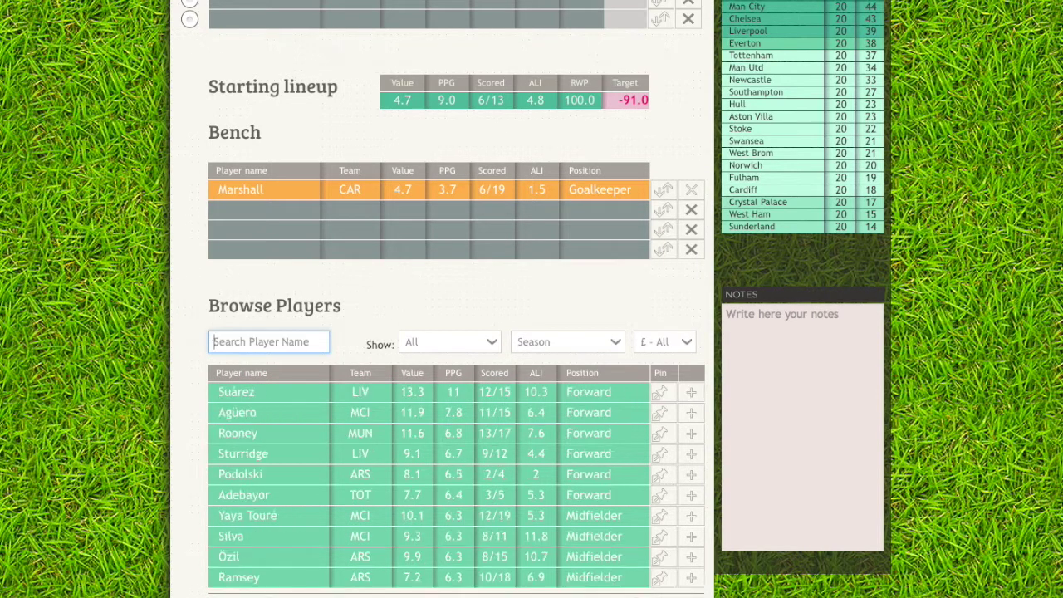
{"action": "scroll", "coordinate": [468, 349], "scroll_direction": "down", "scroll_amount": 2}
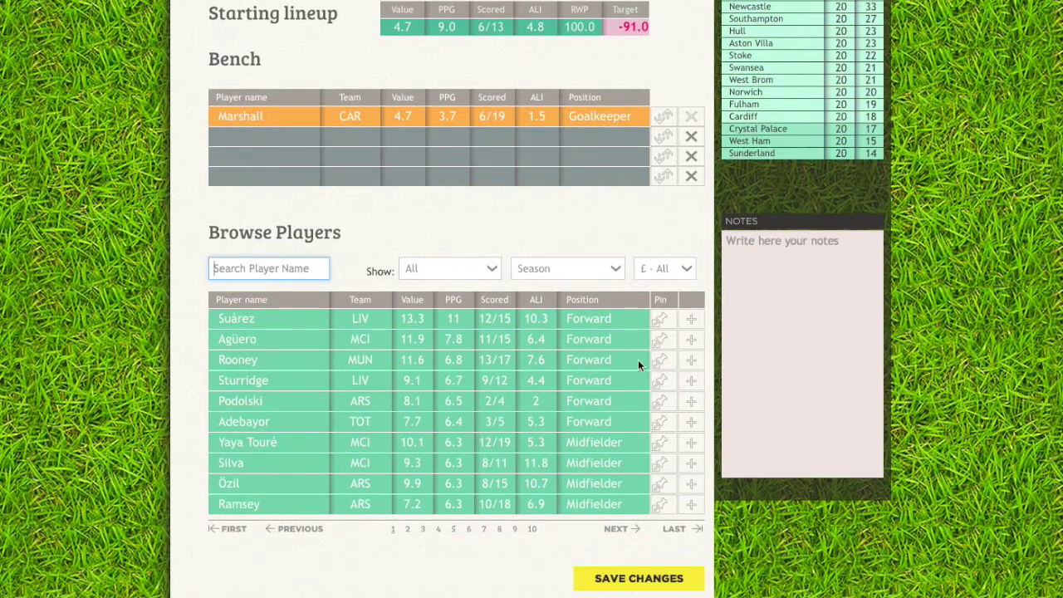
{"action": "left_click", "coordinate": [477, 275]}
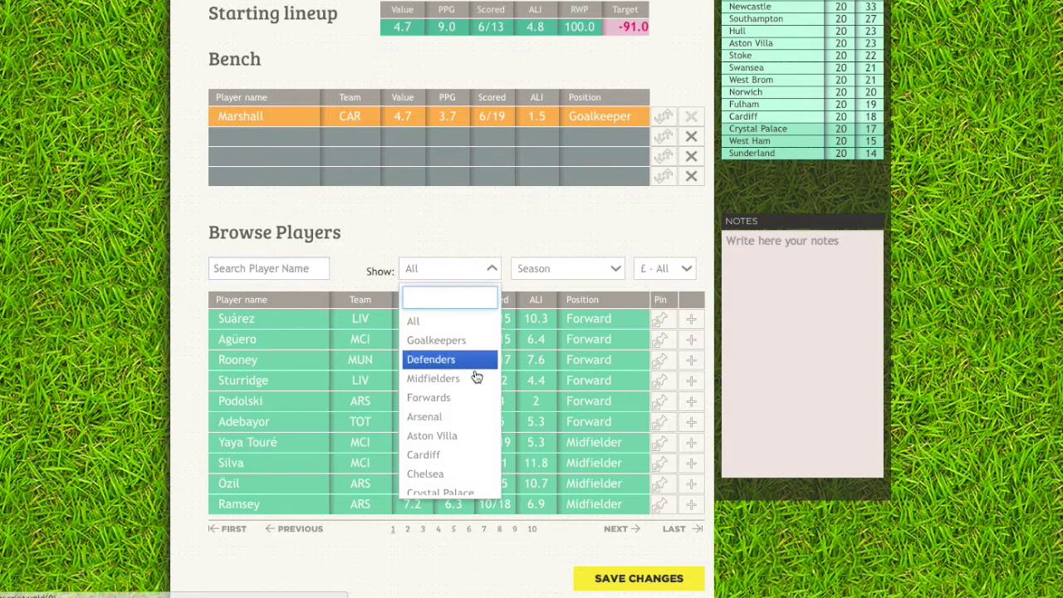
{"action": "scroll", "coordinate": [469, 436], "scroll_direction": "down", "scroll_amount": 4}
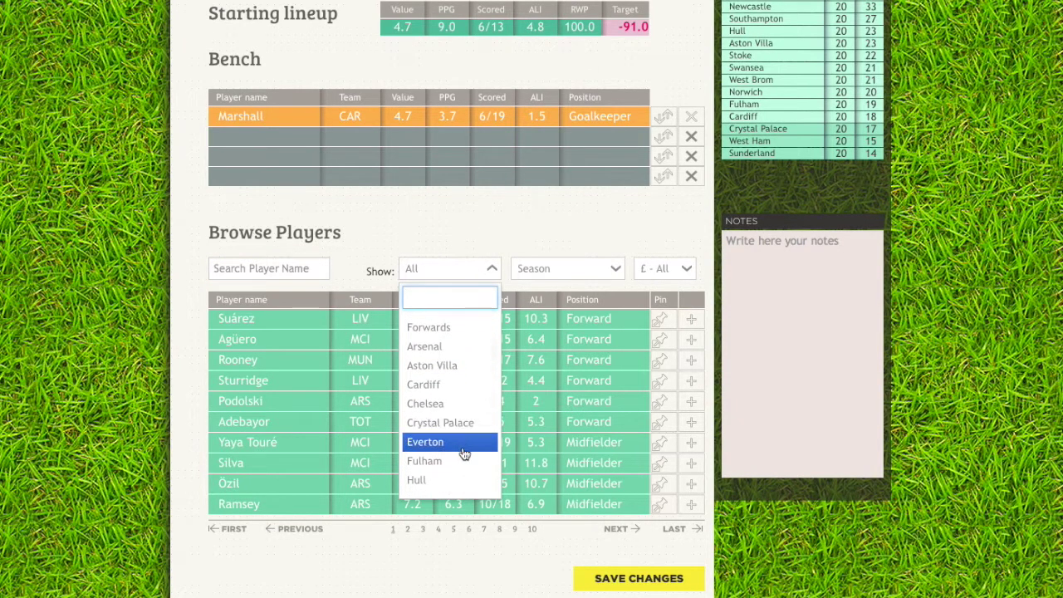
{"action": "left_click", "coordinate": [465, 449]}
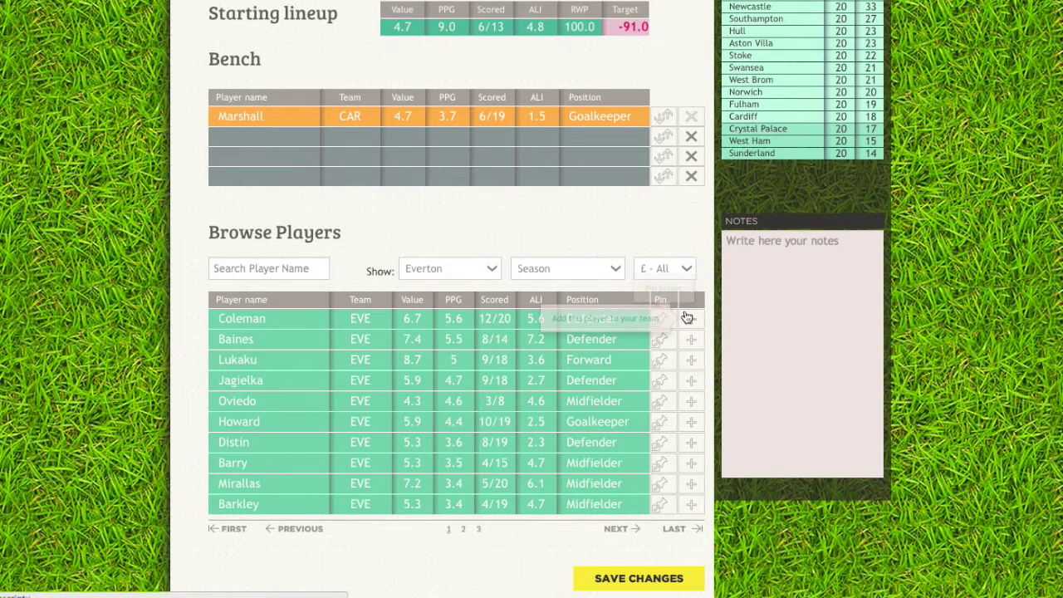
Add the Everton players Coleman and Lukaku to the team.
{"action": "left_click", "coordinate": [691, 319]}
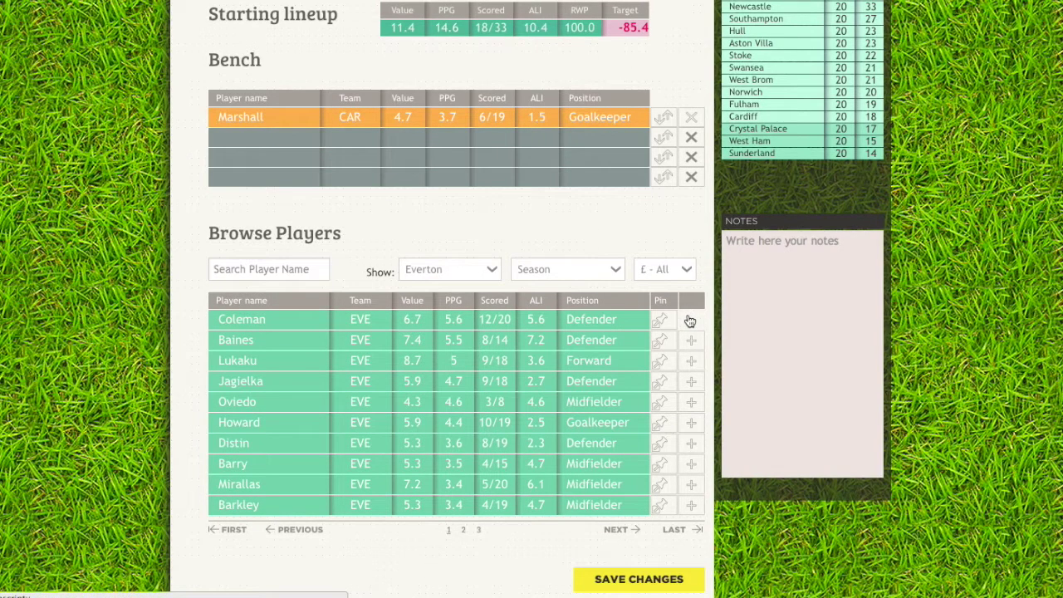
{"action": "left_click", "coordinate": [694, 366]}
{"action": "scroll", "coordinate": [659, 237], "scroll_direction": "up", "scroll_amount": 4}
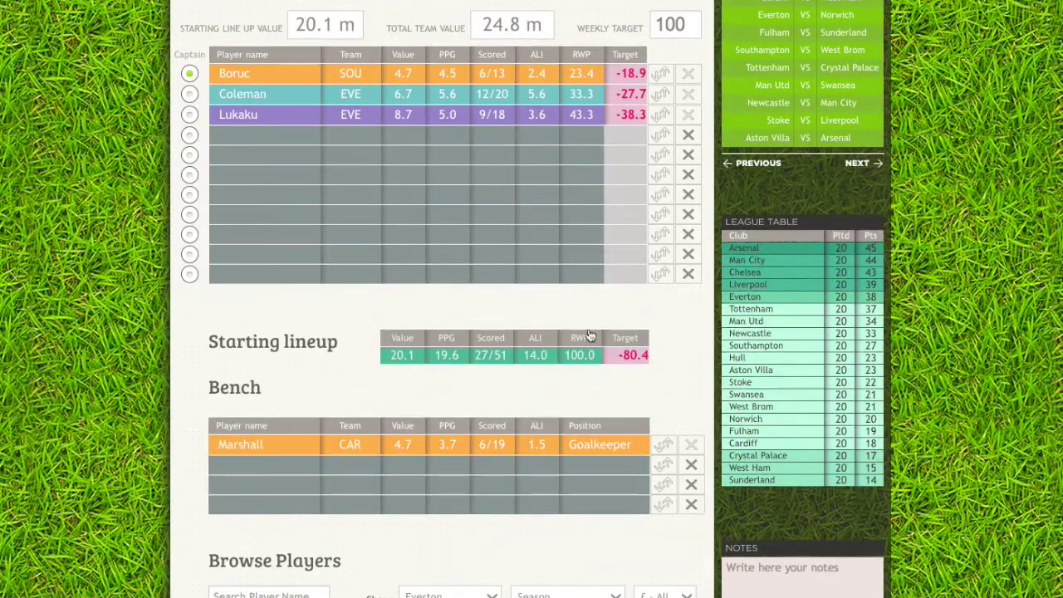
Mark Lukaku for removal from the starting lineup.
{"action": "scroll", "coordinate": [588, 335], "scroll_direction": "down", "scroll_amount": 5}
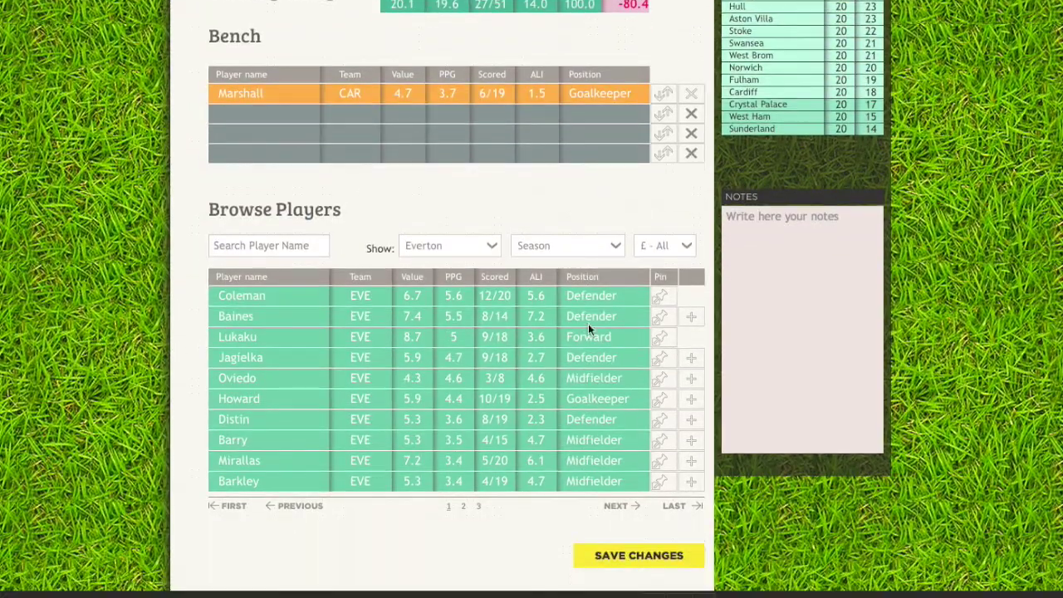
{"action": "scroll", "coordinate": [589, 312], "scroll_direction": "up", "scroll_amount": 5}
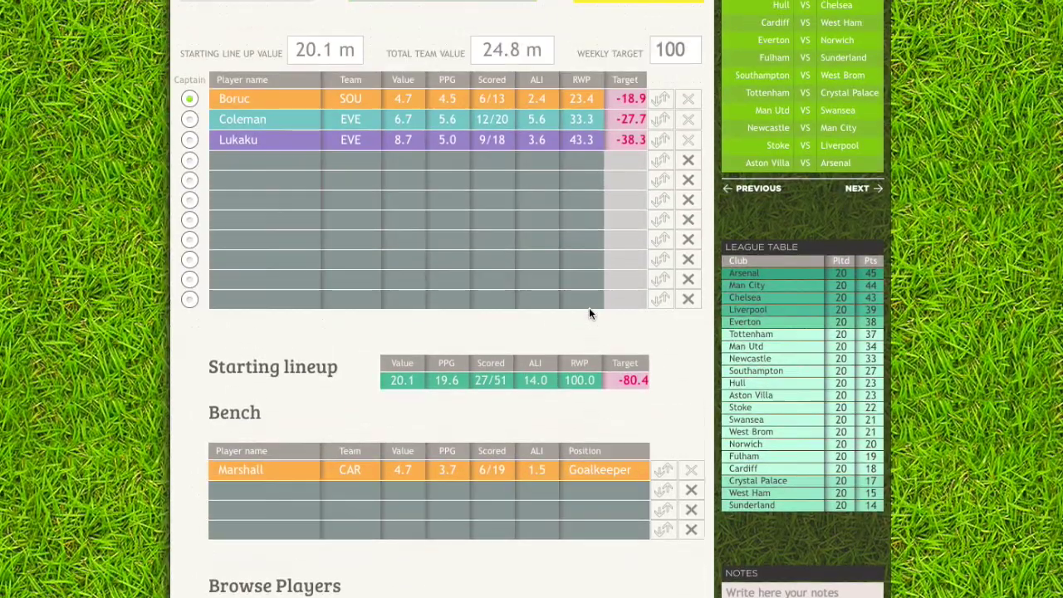
{"action": "left_click", "coordinate": [689, 141]}
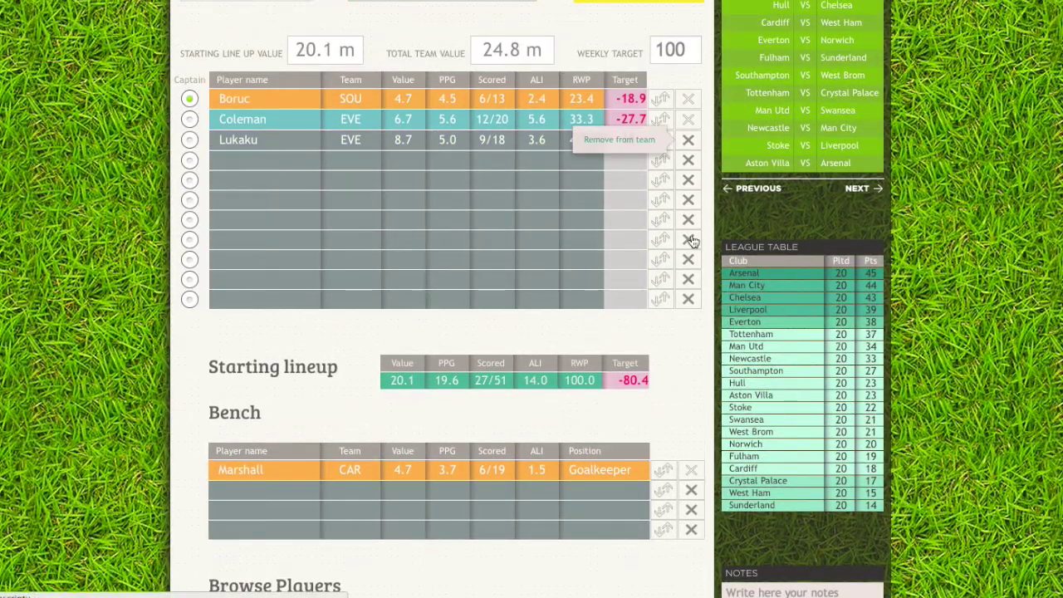
Add the Everton defender Baines to the team from the player list.
{"action": "scroll", "coordinate": [697, 408], "scroll_direction": "down", "scroll_amount": 4}
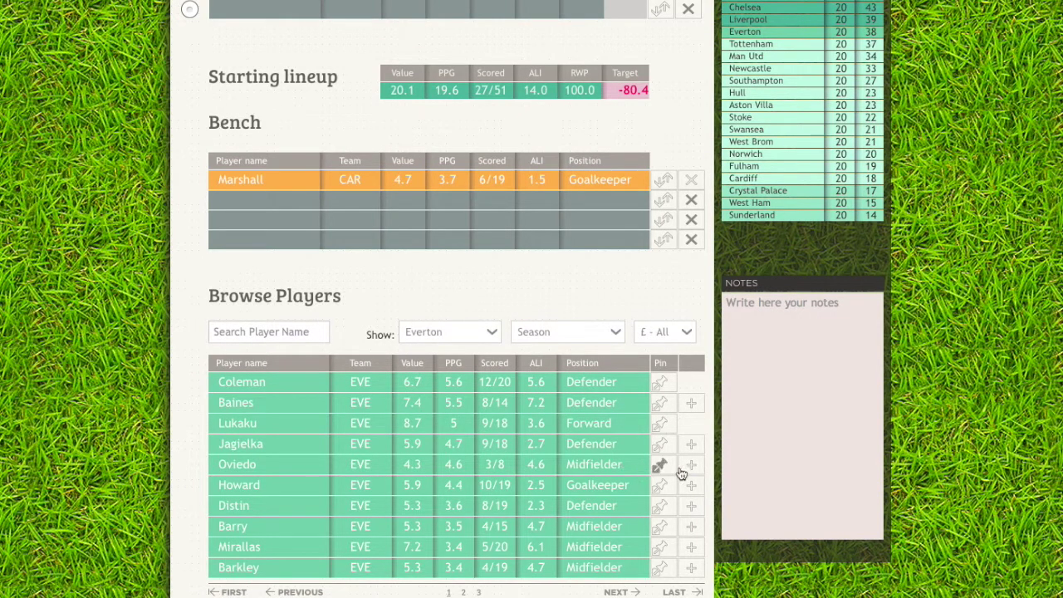
{"action": "left_click", "coordinate": [693, 405]}
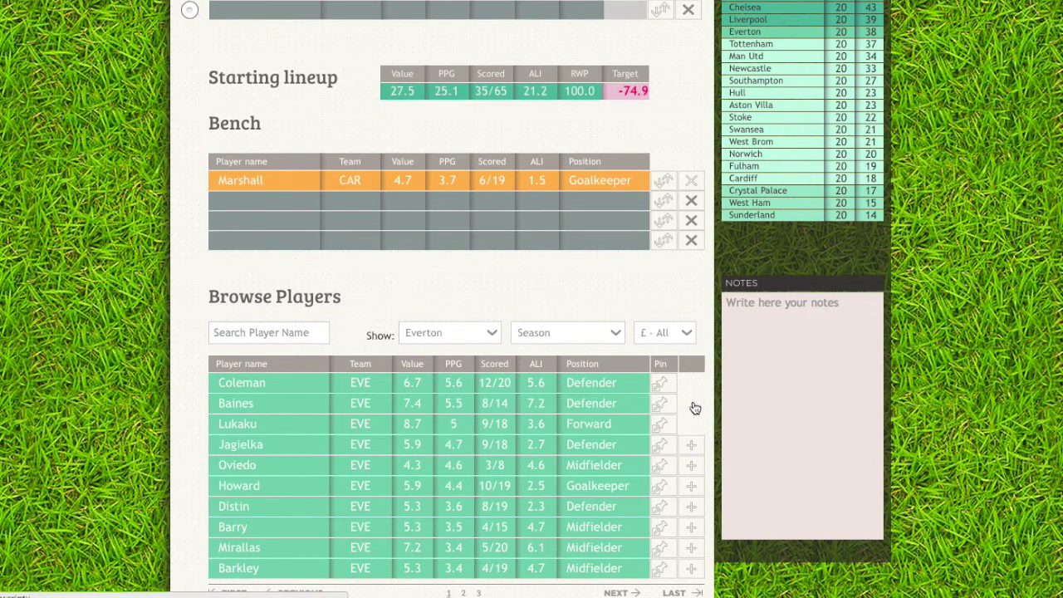
{"action": "scroll", "coordinate": [695, 408], "scroll_direction": "up", "scroll_amount": 5}
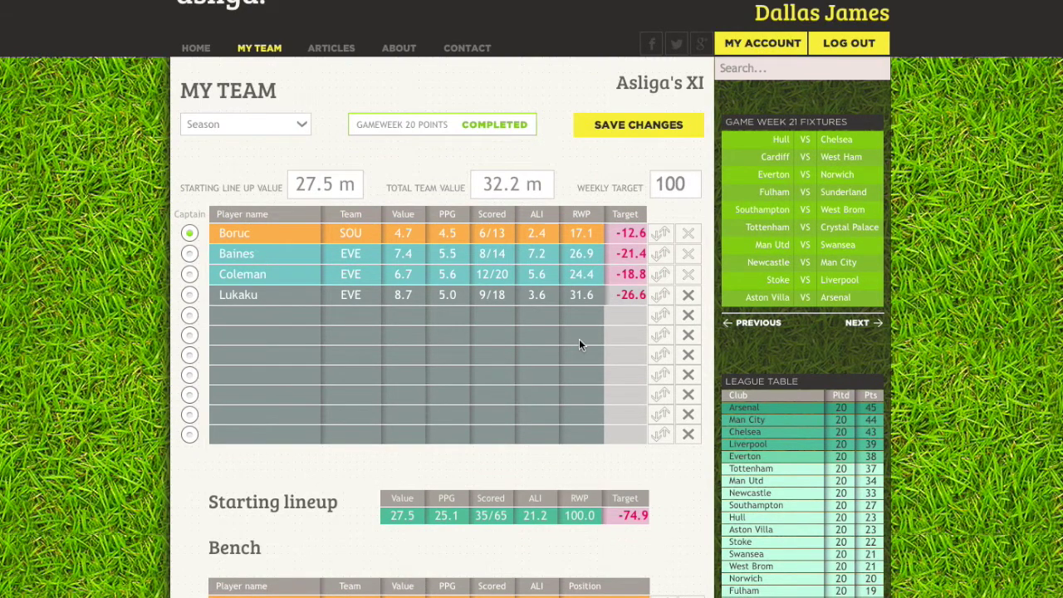
Restore Lukaku to the starting lineup by reversing his removal.
{"action": "scroll", "coordinate": [578, 341], "scroll_direction": "down", "scroll_amount": 2}
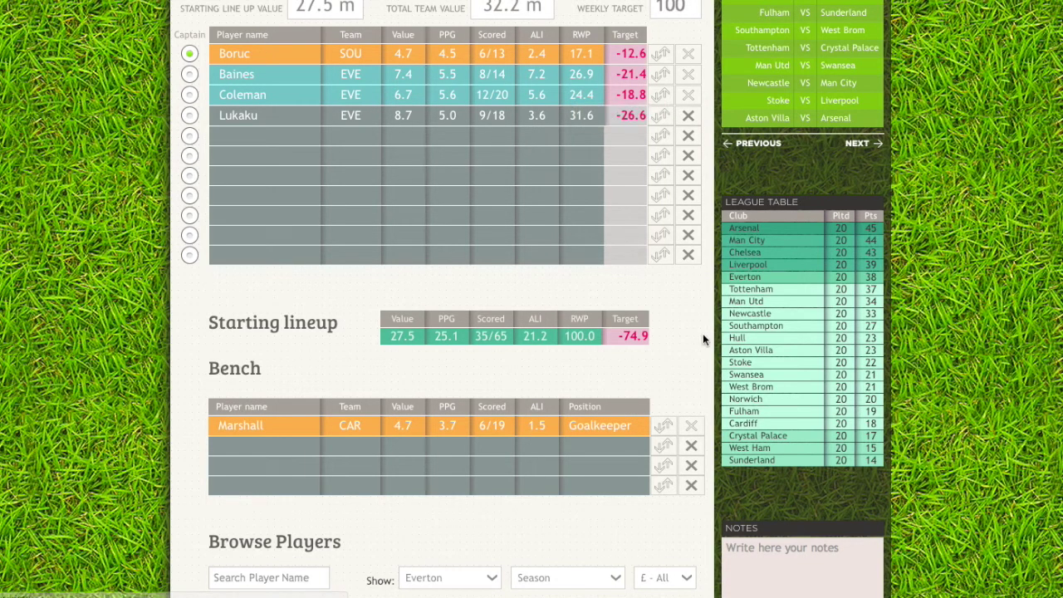
{"action": "left_click", "coordinate": [688, 115]}
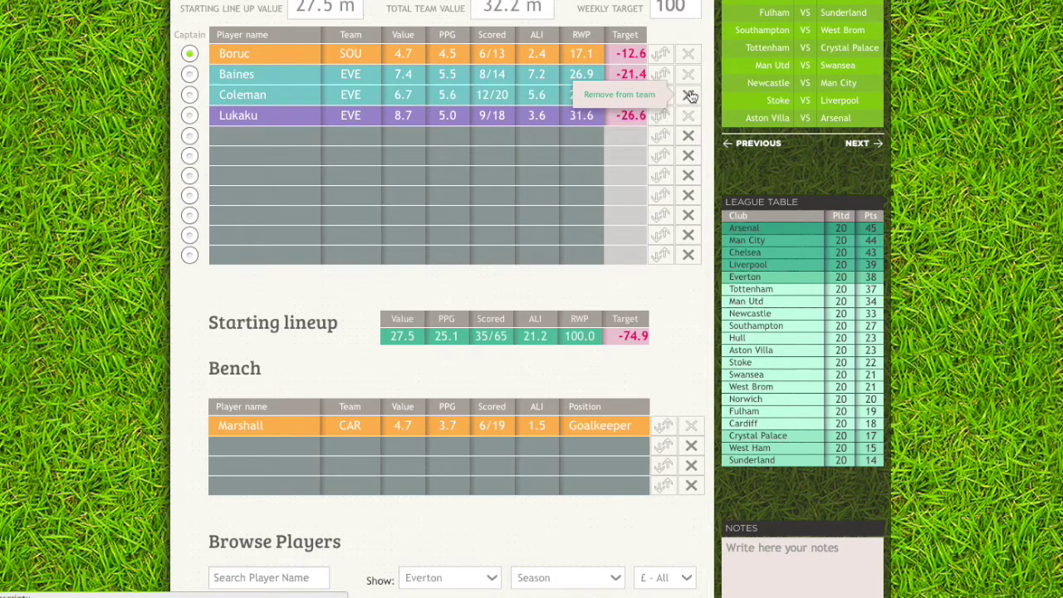
Search the Browse Players list for the name "zab".
{"action": "scroll", "coordinate": [685, 272], "scroll_direction": "down", "scroll_amount": 3}
{"action": "scroll", "coordinate": [685, 278], "scroll_direction": "down", "scroll_amount": 1}
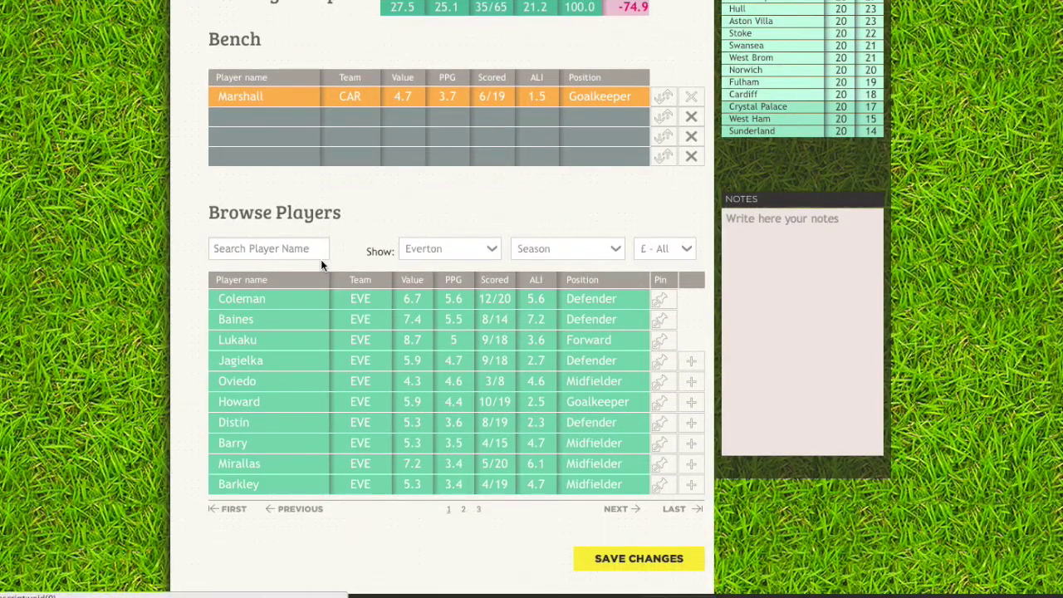
{"action": "left_click", "coordinate": [289, 257]}
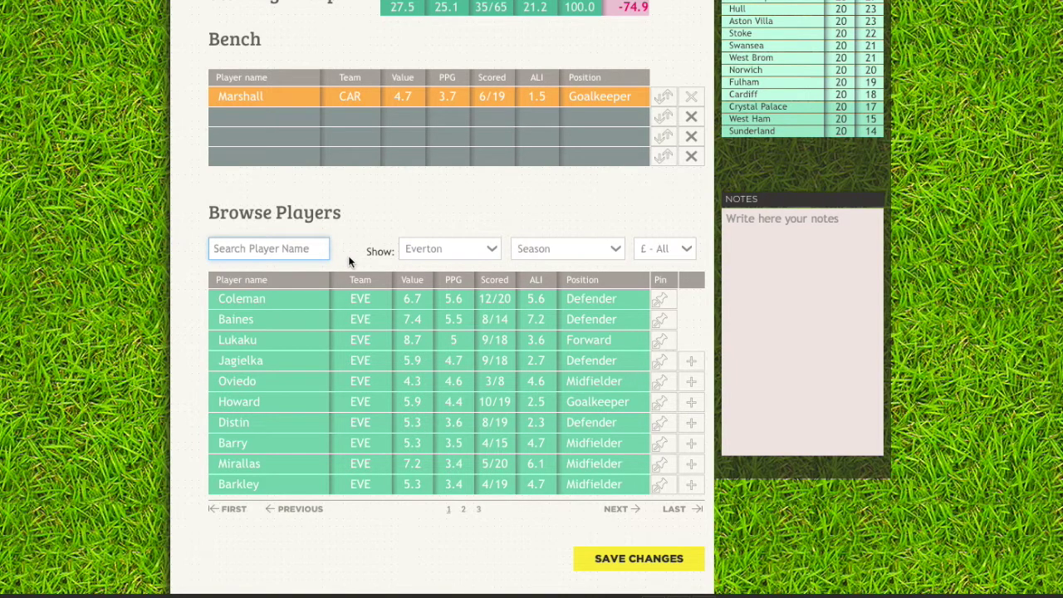
{"action": "type", "text": "zab"}
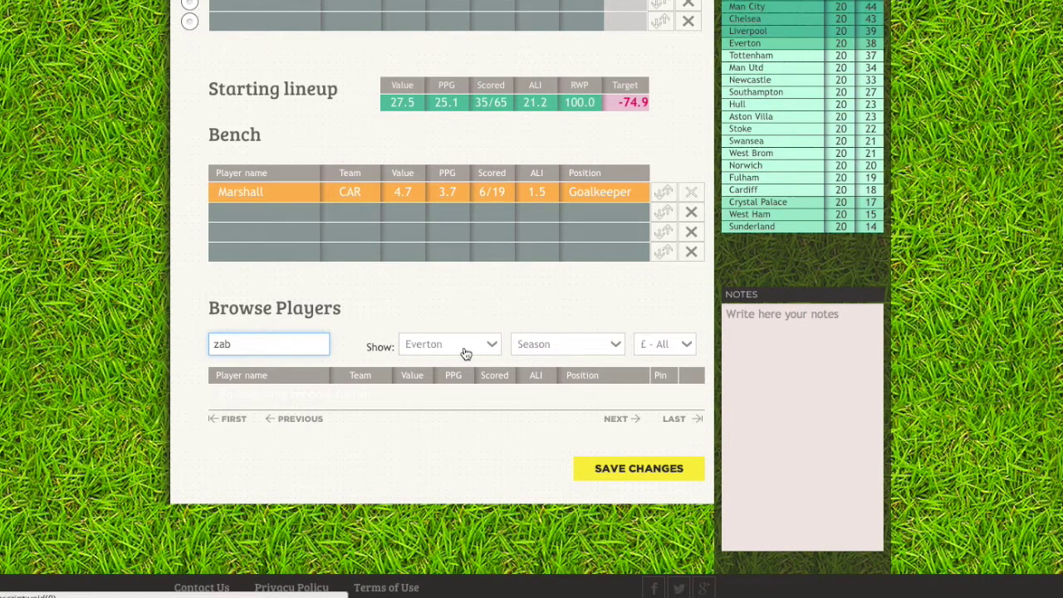
Change the player list's team filter to Man City and extend the name search to "zaba".
{"action": "left_click", "coordinate": [465, 350]}
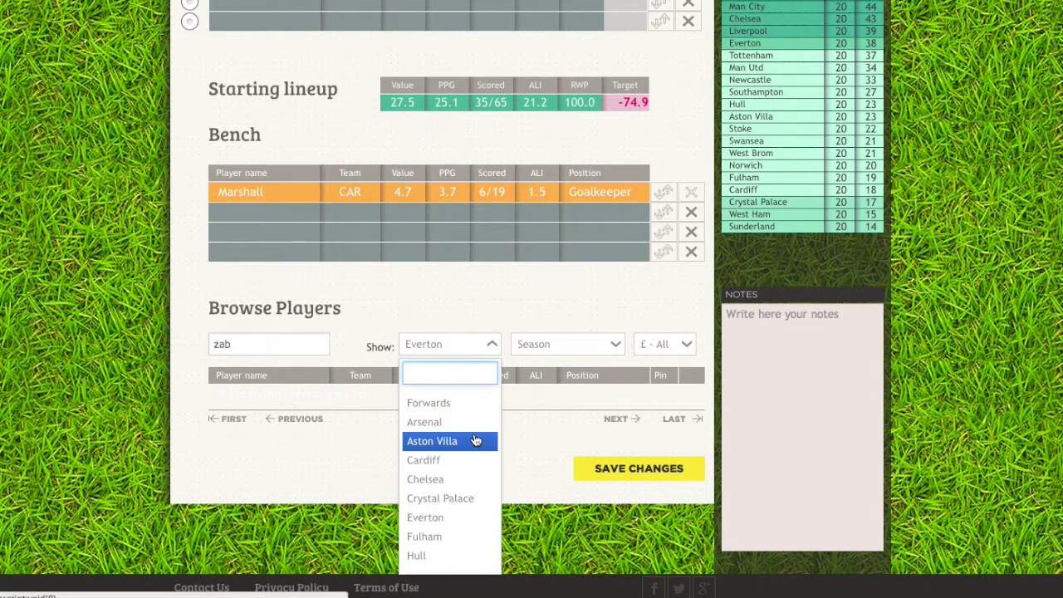
{"action": "scroll", "coordinate": [470, 491], "scroll_direction": "down", "scroll_amount": 3}
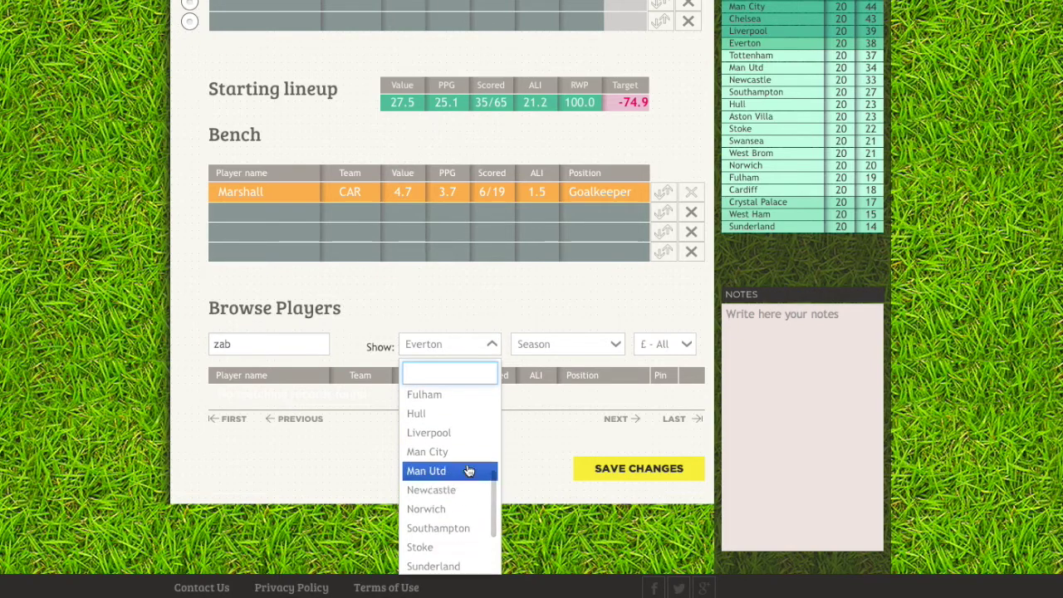
{"action": "left_click", "coordinate": [465, 457]}
{"action": "left_click", "coordinate": [274, 347]}
{"action": "type", "text": "a"}
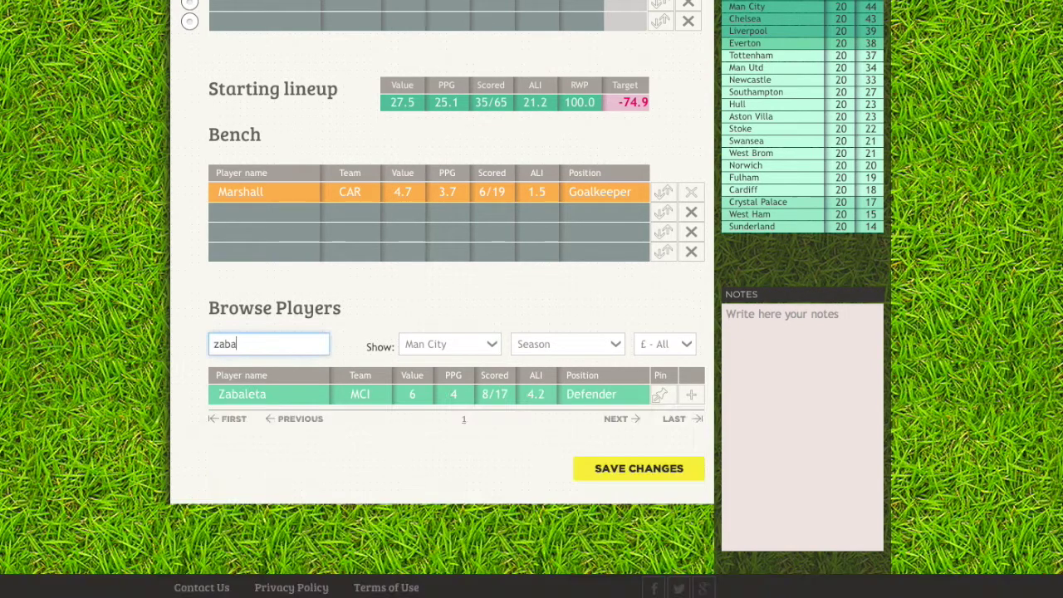
Filter the Browse Players list to Defenders and shorten the name search to "zab".
{"action": "left_click", "coordinate": [468, 353]}
{"action": "scroll", "coordinate": [467, 435], "scroll_direction": "up", "scroll_amount": 2}
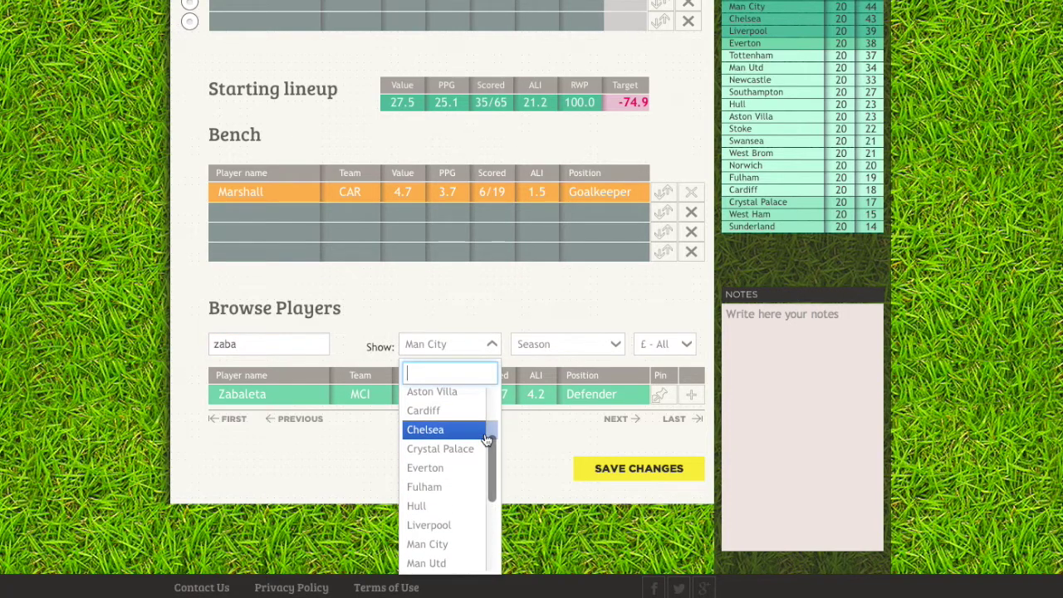
{"action": "scroll", "coordinate": [469, 449], "scroll_direction": "up", "scroll_amount": 3}
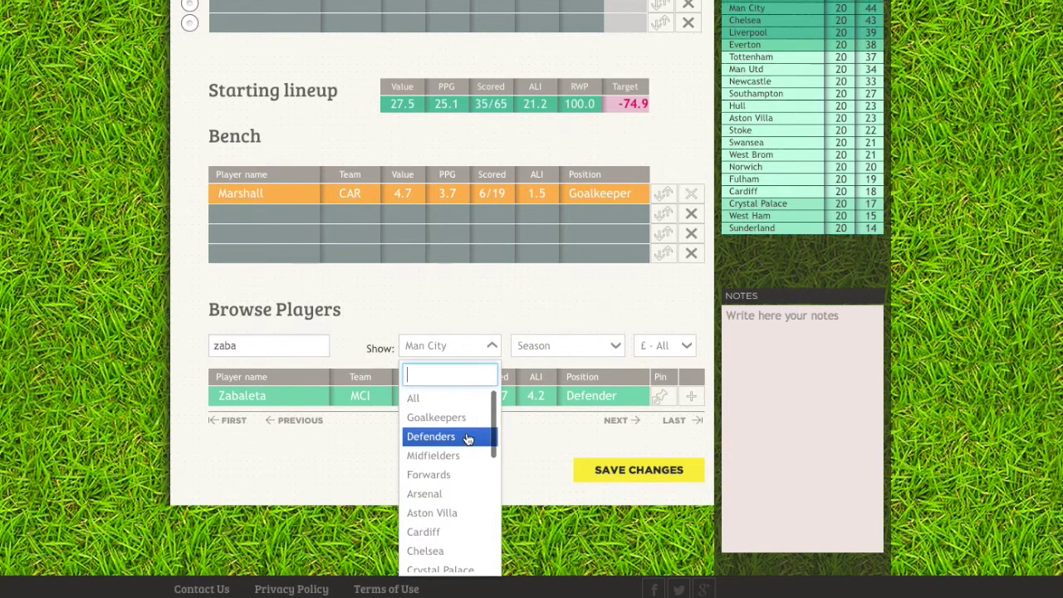
{"action": "left_click", "coordinate": [467, 437]}
{"action": "left_click", "coordinate": [260, 349]}
{"action": "key", "text": "BackSpace"}
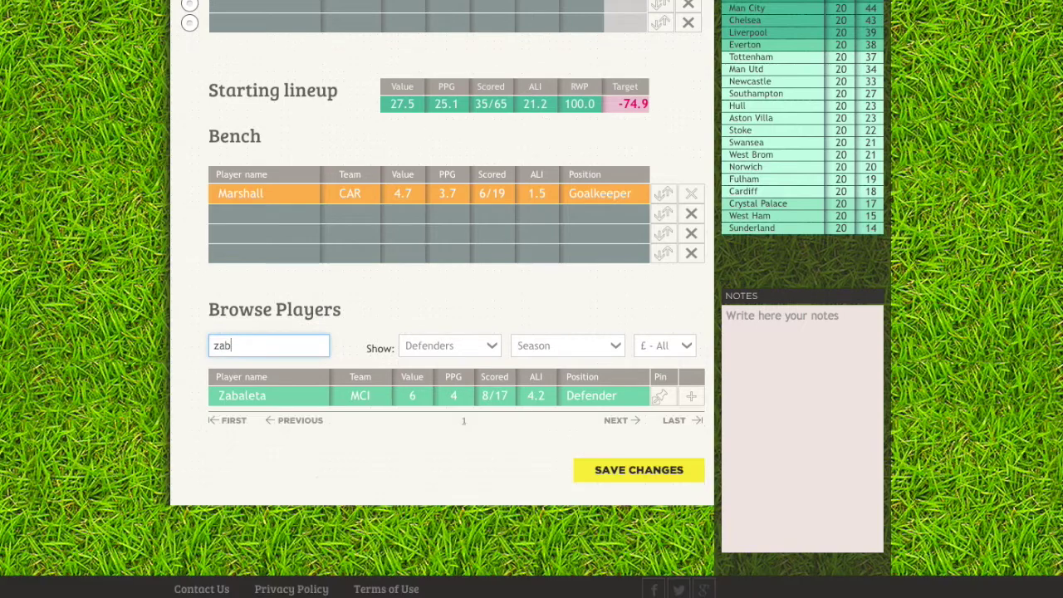
Set the player filter to All, search for "zaba" and add the Man City defender Zabaleta to the team.
{"action": "left_click", "coordinate": [448, 348]}
{"action": "scroll", "coordinate": [425, 446], "scroll_direction": "up", "scroll_amount": 1}
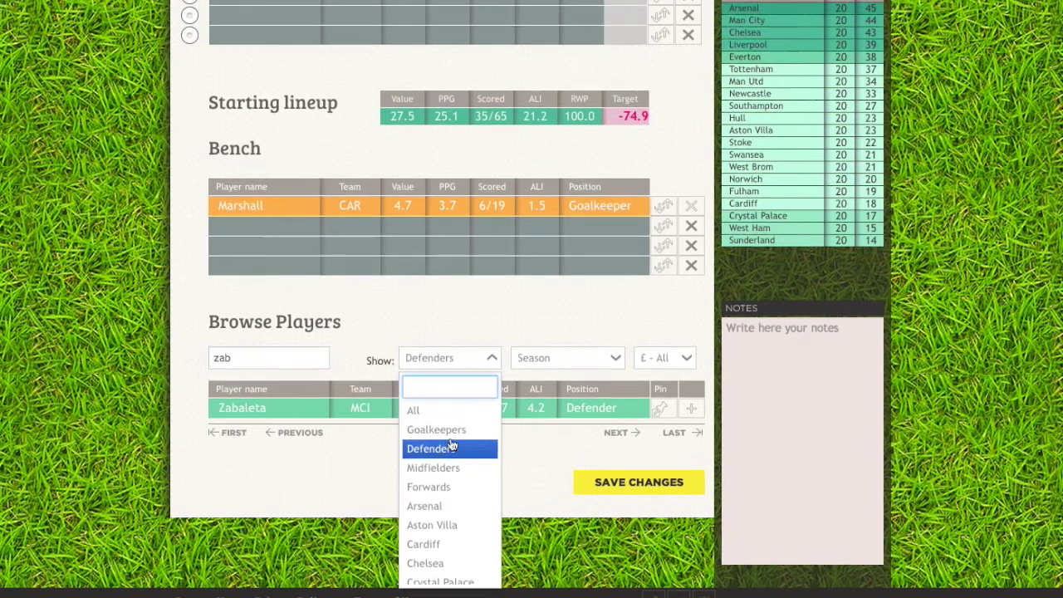
{"action": "left_click", "coordinate": [438, 415]}
{"action": "left_click", "coordinate": [272, 357]}
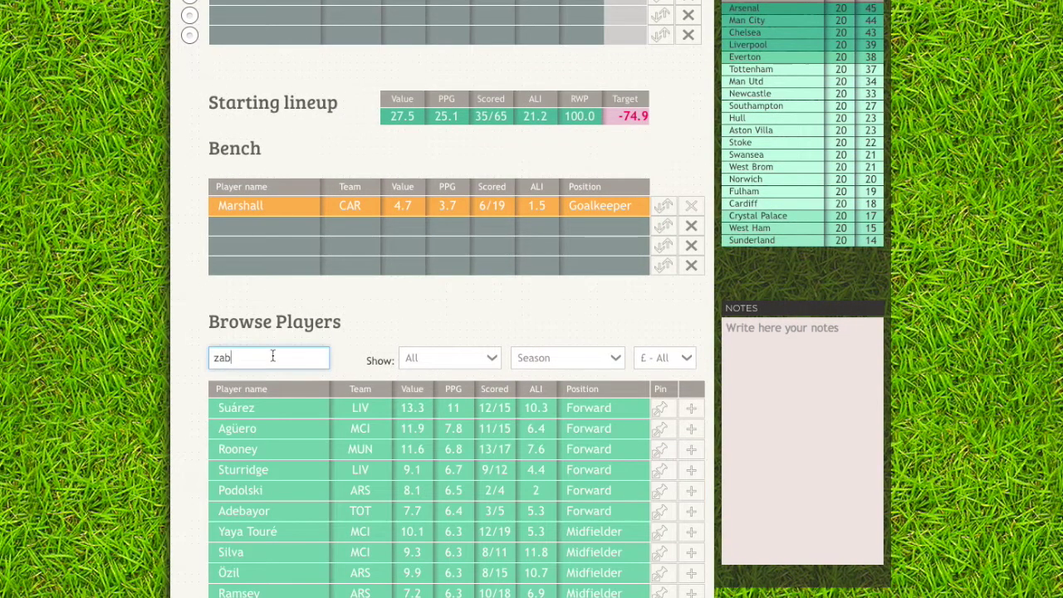
{"action": "type", "text": "a"}
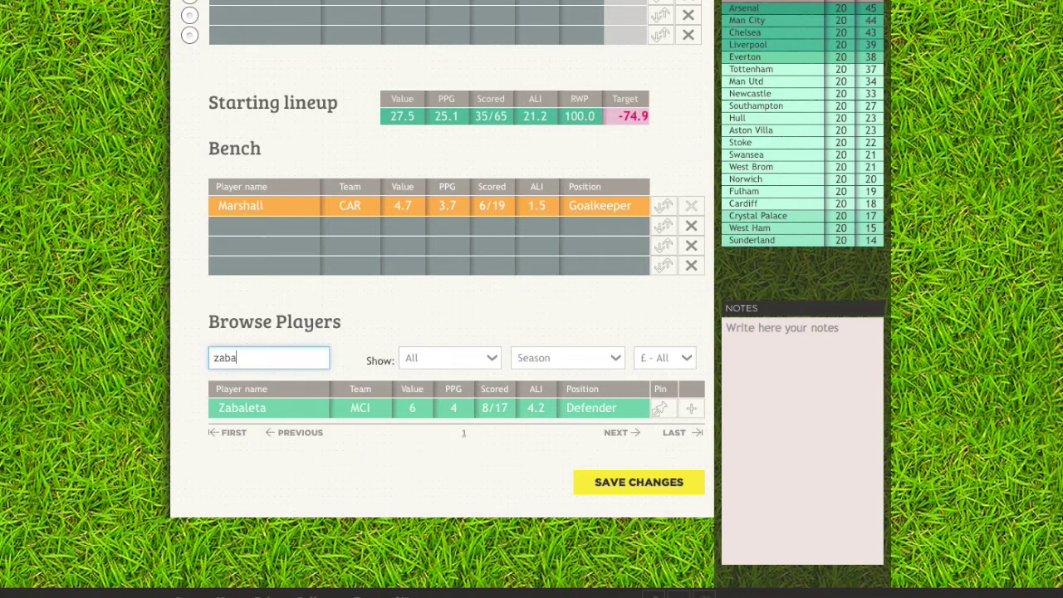
{"action": "left_click", "coordinate": [691, 408]}
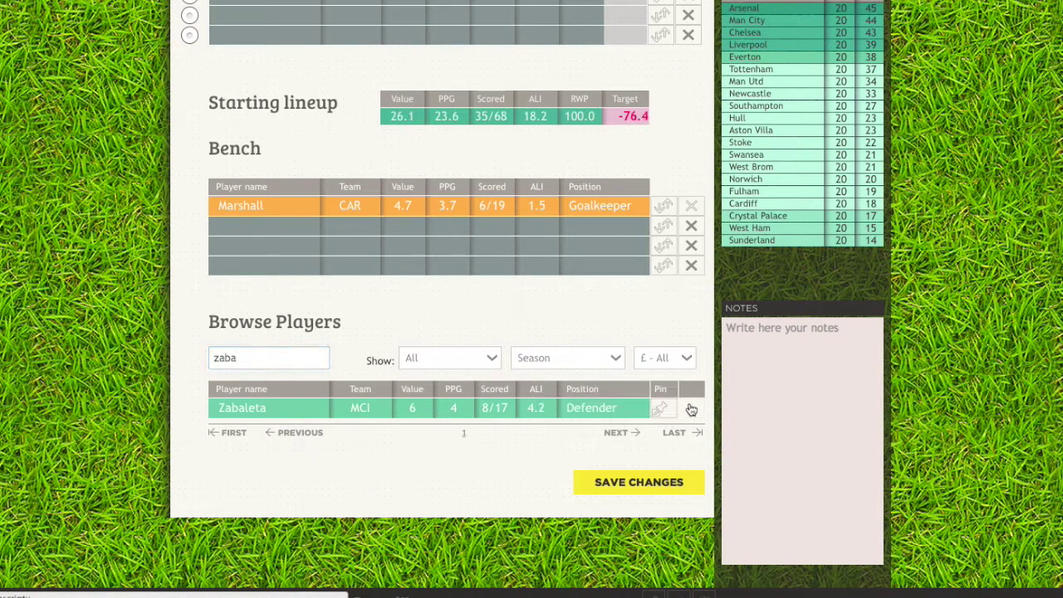
Search the player list for "tur" and add the Cardiff defender Turner to the team.
{"action": "double_click", "coordinate": [283, 360]}
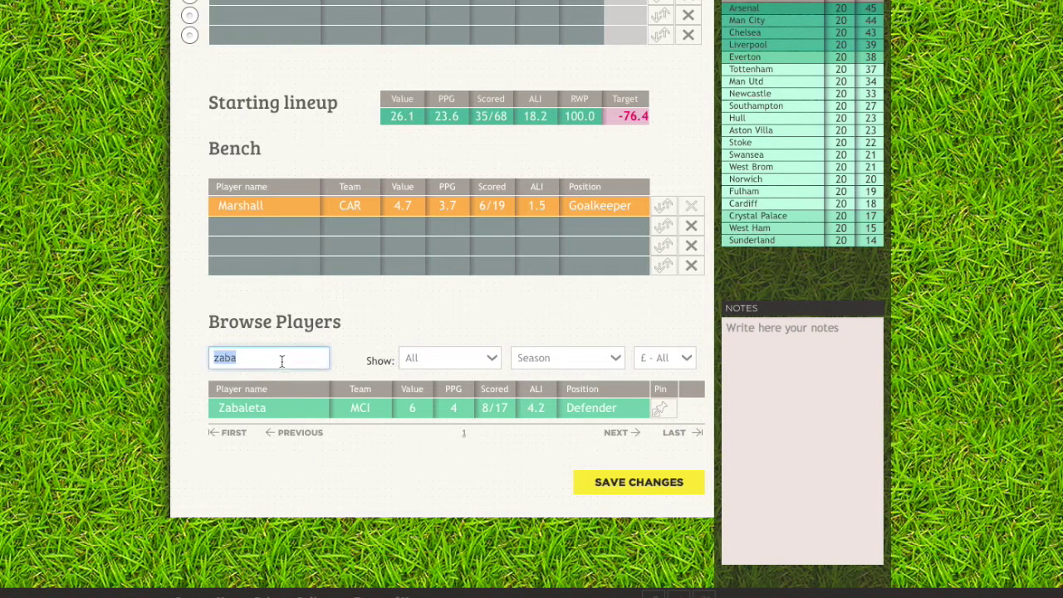
{"action": "type", "text": "tunr"}
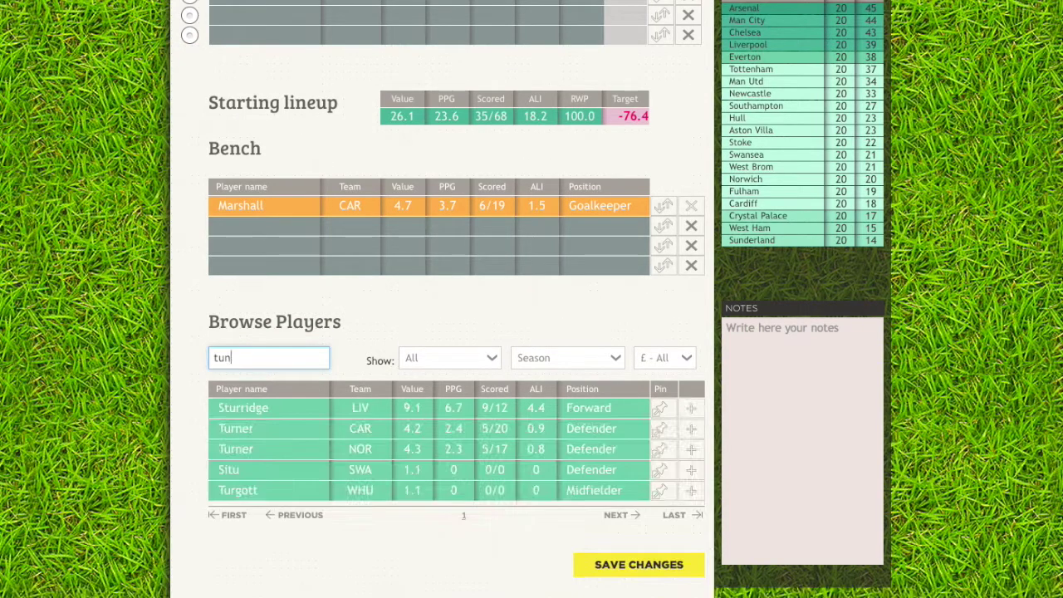
{"action": "key", "text": "BackSpace"}
{"action": "type", "text": "r"}
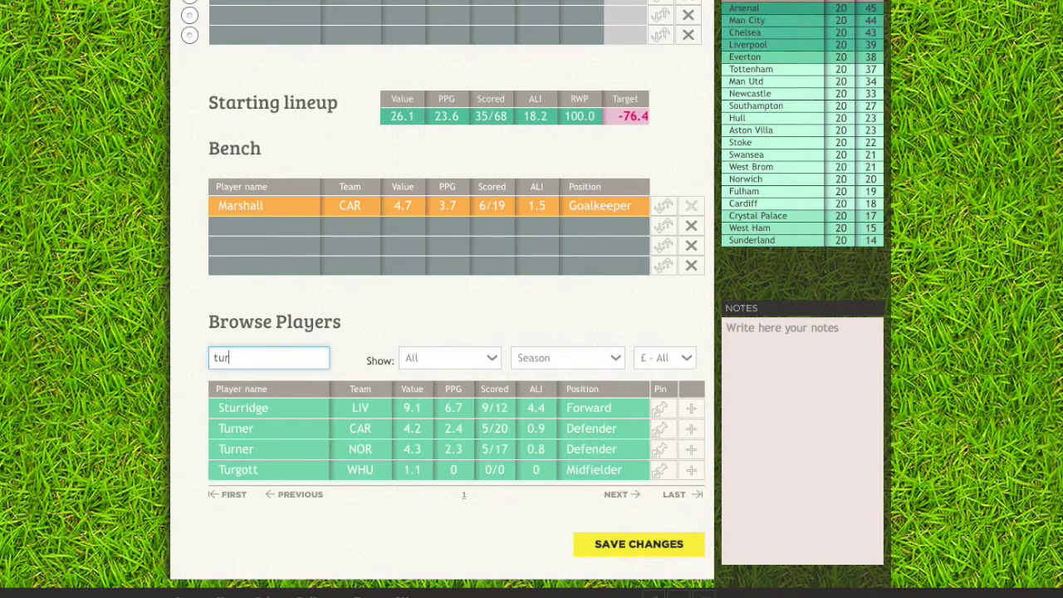
{"action": "left_click", "coordinate": [691, 429]}
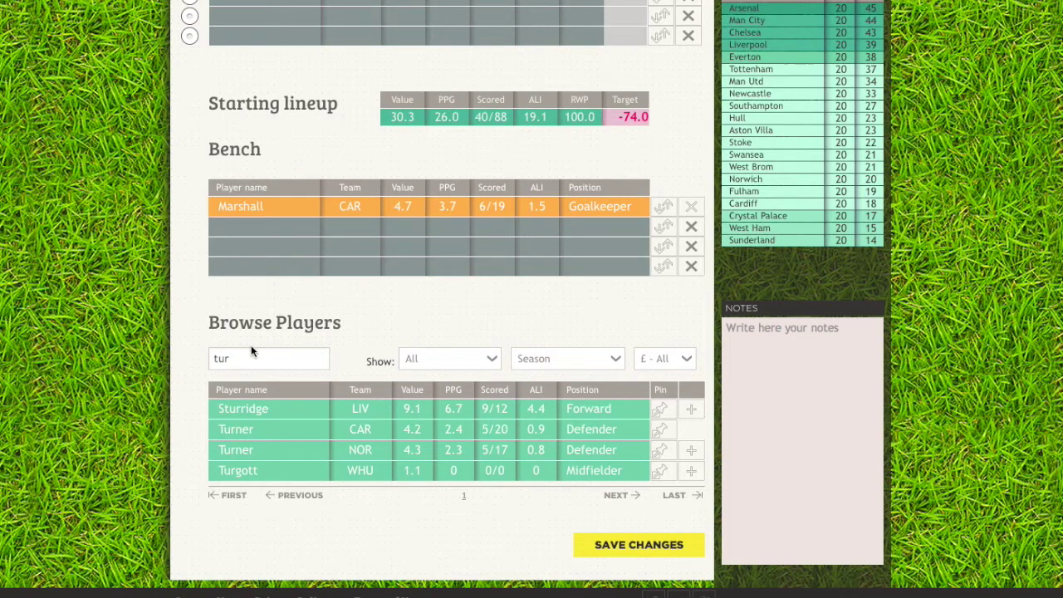
Search the player list for "sant" and add the Newcastle defender Santon to the team.
{"action": "double_click", "coordinate": [226, 357]}
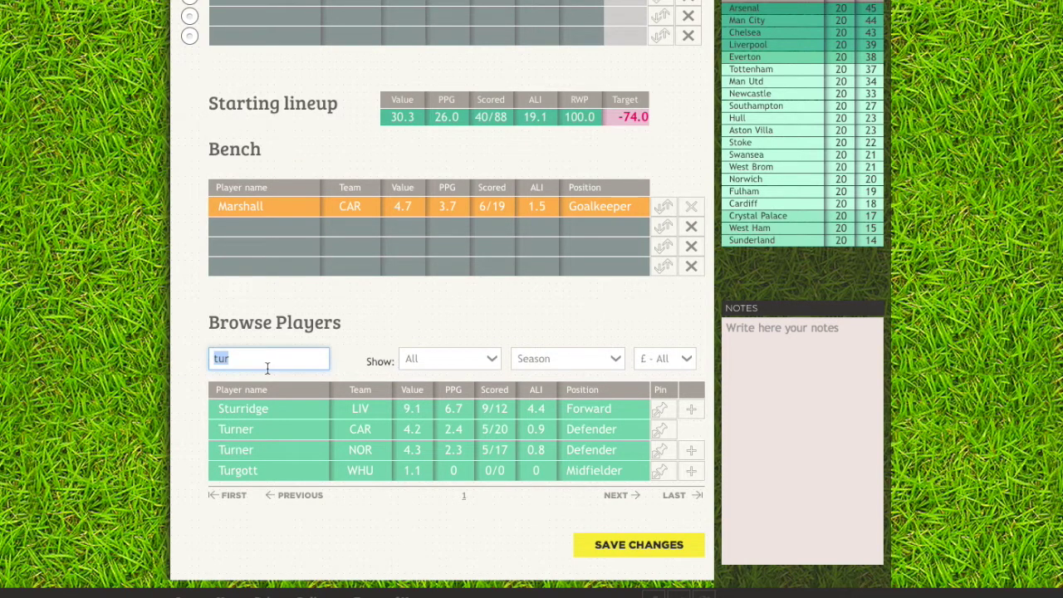
{"action": "type", "text": "sant"}
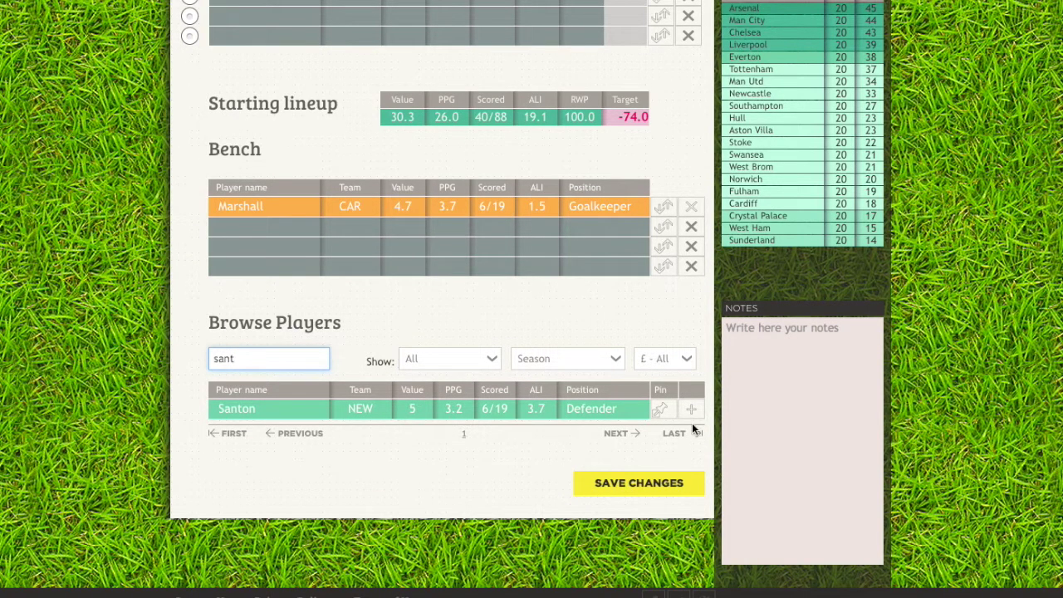
{"action": "left_click", "coordinate": [691, 409]}
Search the player list for "walk" and add the Tottenham defender Walker to the team.
{"action": "double_click", "coordinate": [239, 358]}
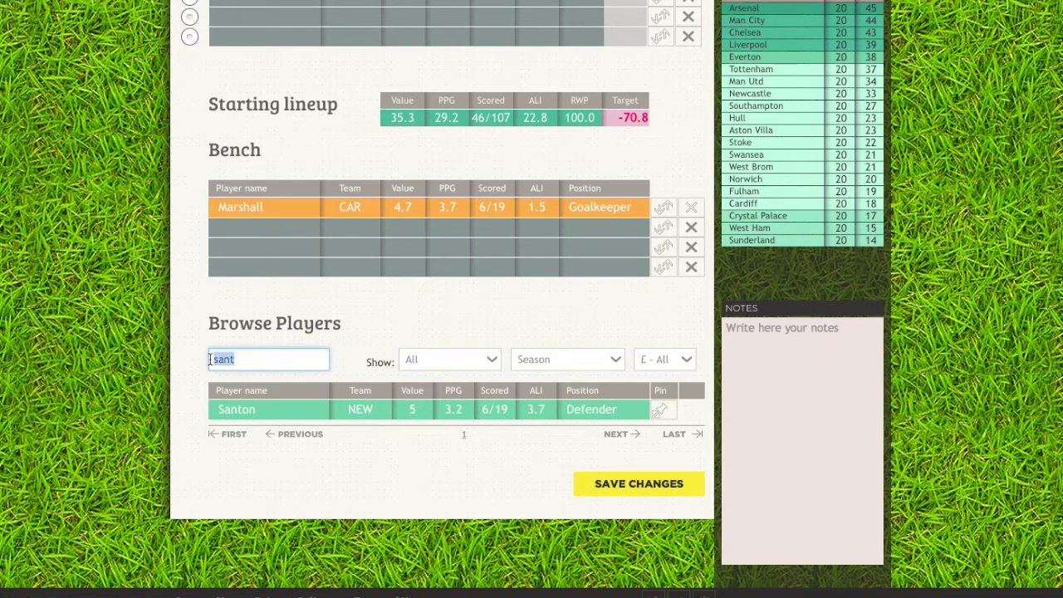
{"action": "type", "text": "walk"}
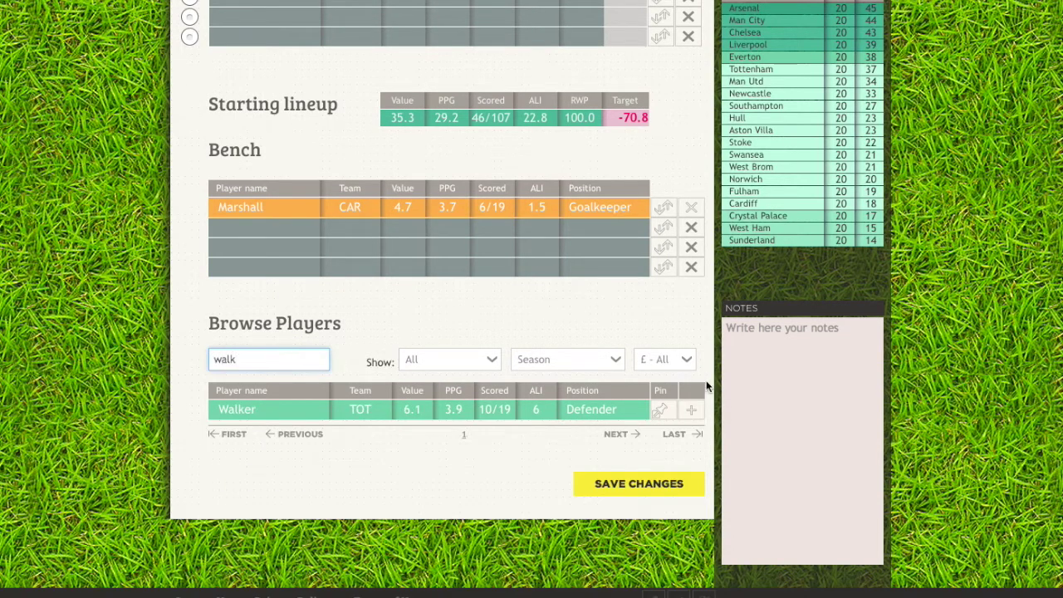
{"action": "left_click", "coordinate": [691, 409]}
Search the player list for "ster" and add the Liverpool midfielder Sterling to the team.
{"action": "double_click", "coordinate": [260, 363]}
{"action": "scroll", "coordinate": [367, 78], "scroll_direction": "up", "scroll_amount": 5}
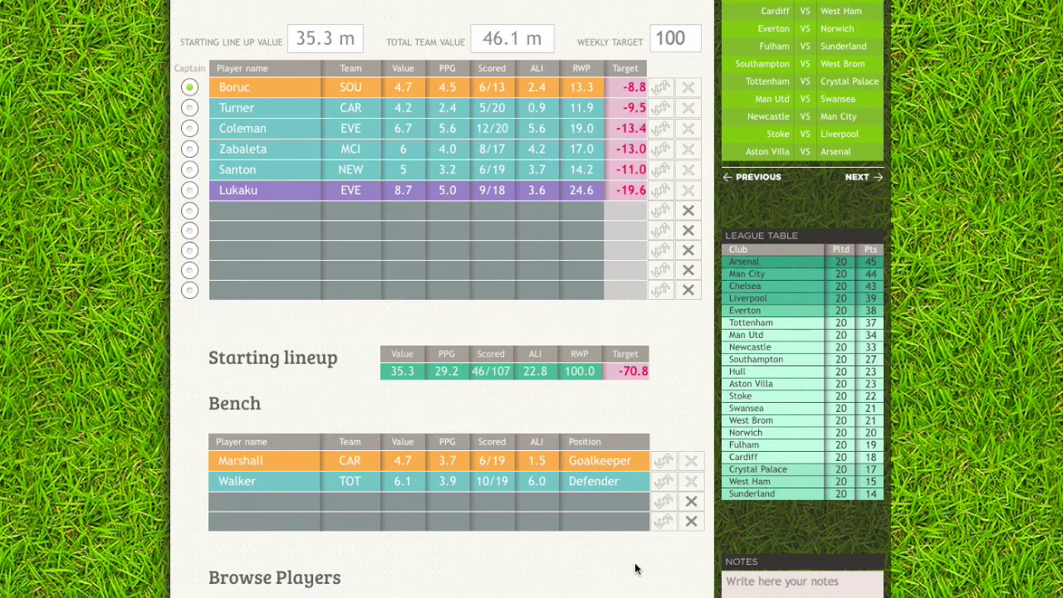
{"action": "scroll", "coordinate": [618, 522], "scroll_direction": "down", "scroll_amount": 5}
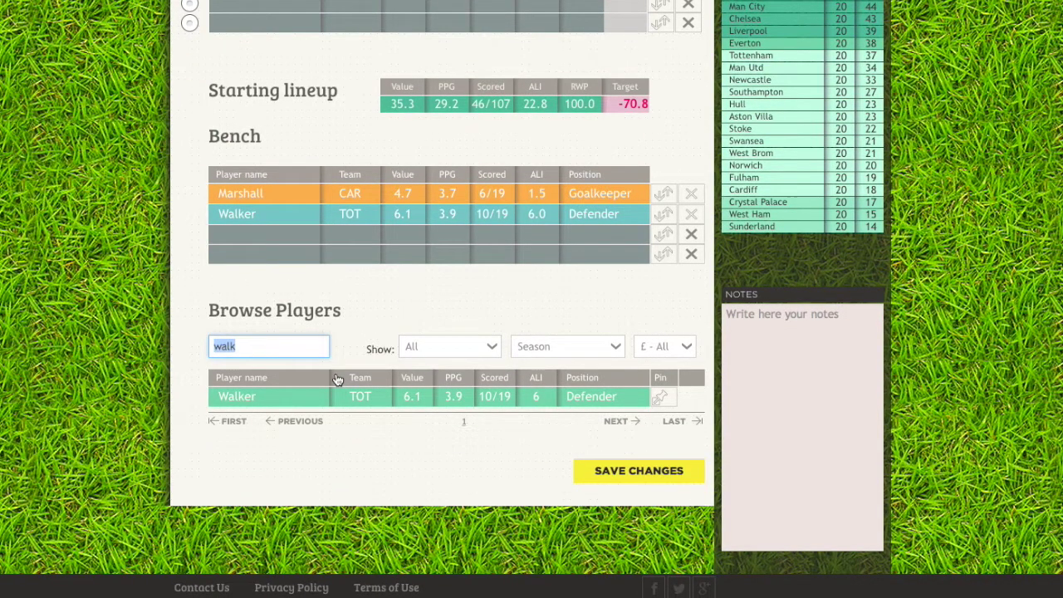
{"action": "key", "text": "BackSpace"}
{"action": "type", "text": "ster"}
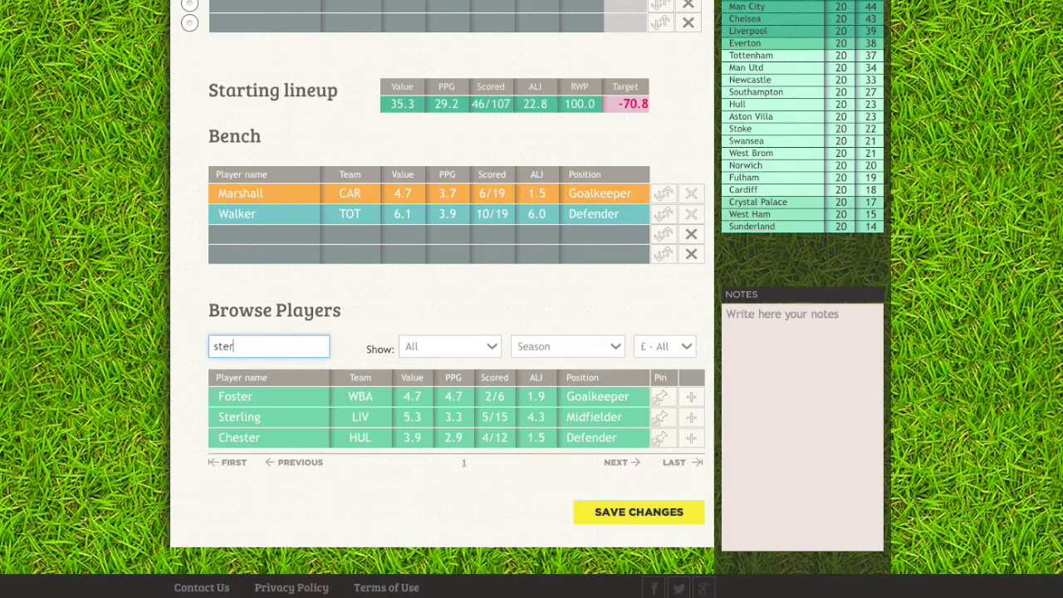
{"action": "left_click", "coordinate": [691, 417]}
Search the player list for "silv" and add the Man City midfielder Silva to the team.
{"action": "left_click_drag", "start_coordinate": [234, 347], "coordinate": [196, 347]}
{"action": "type", "text": "silv"}
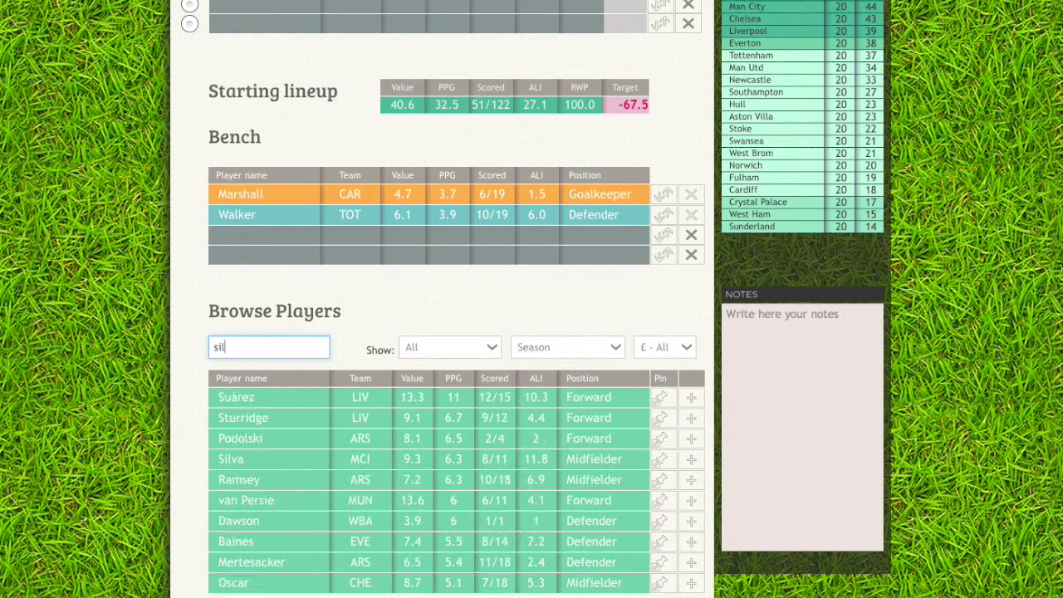
{"action": "left_click", "coordinate": [693, 399]}
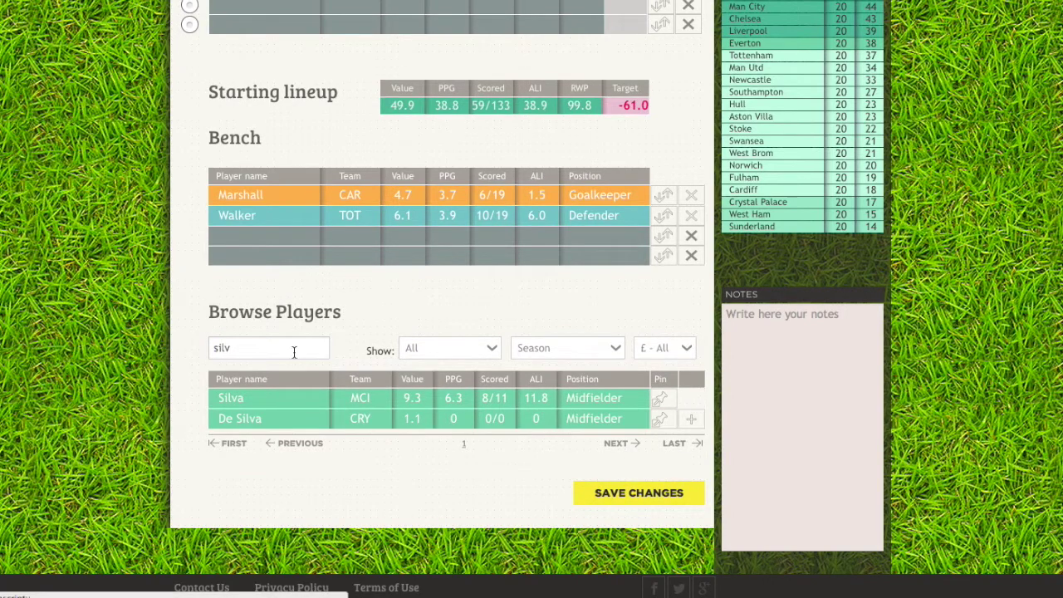
Search the player list for "erik" and add the Tottenham midfielder Eriksen to the team.
{"action": "left_click_drag", "start_coordinate": [257, 348], "coordinate": [198, 348]}
{"action": "type", "text": "en"}
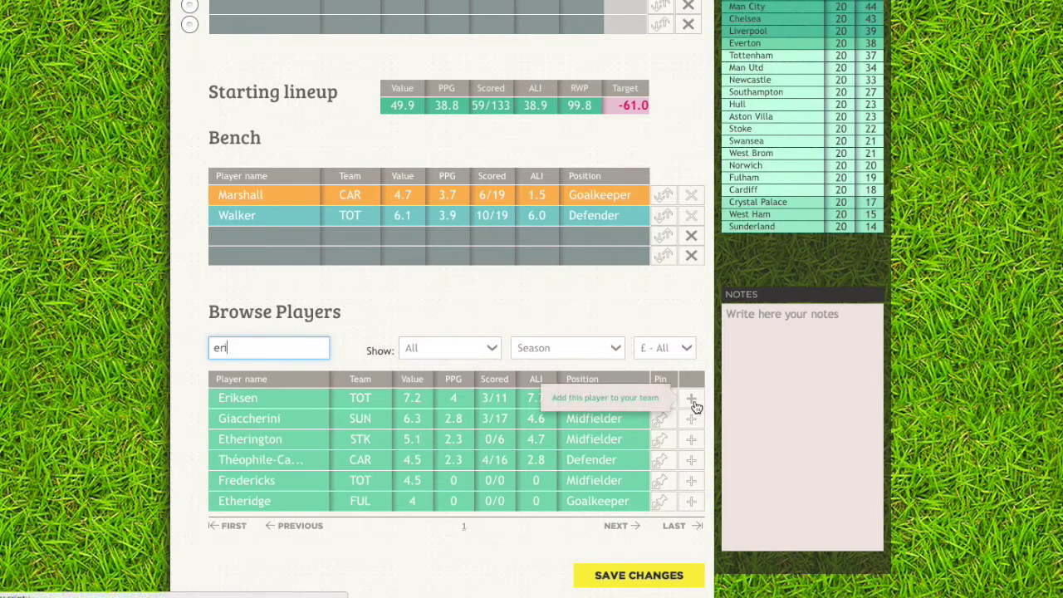
{"action": "type", "text": "i"}
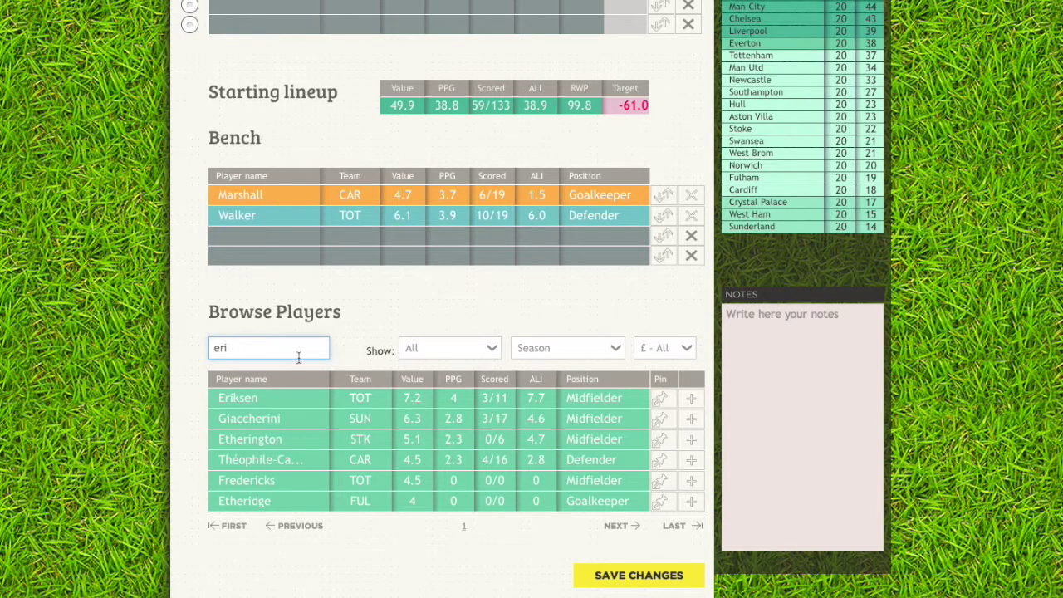
{"action": "type", "text": "k"}
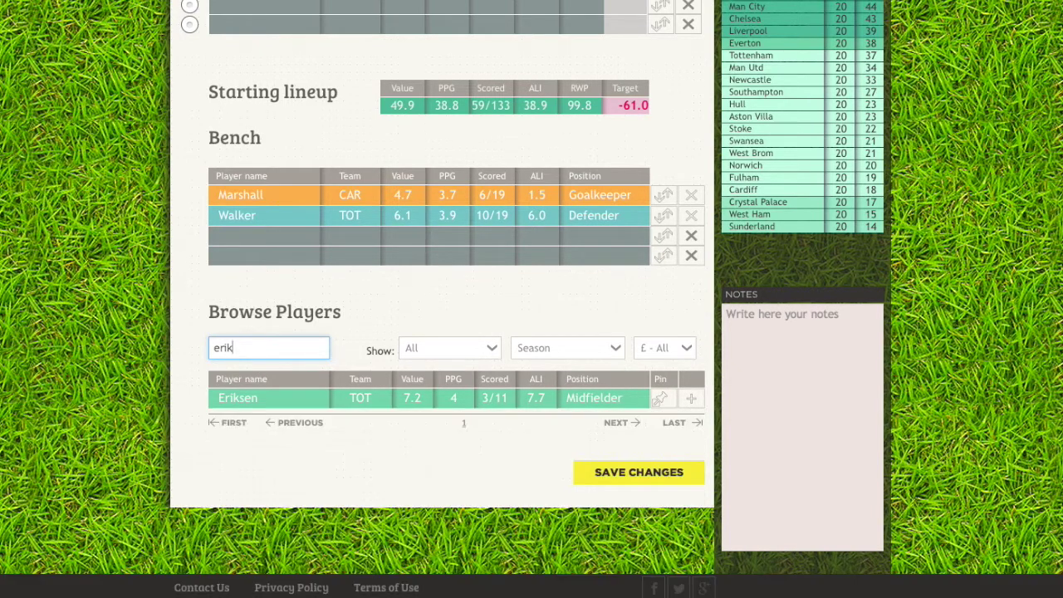
{"action": "left_click", "coordinate": [693, 397]}
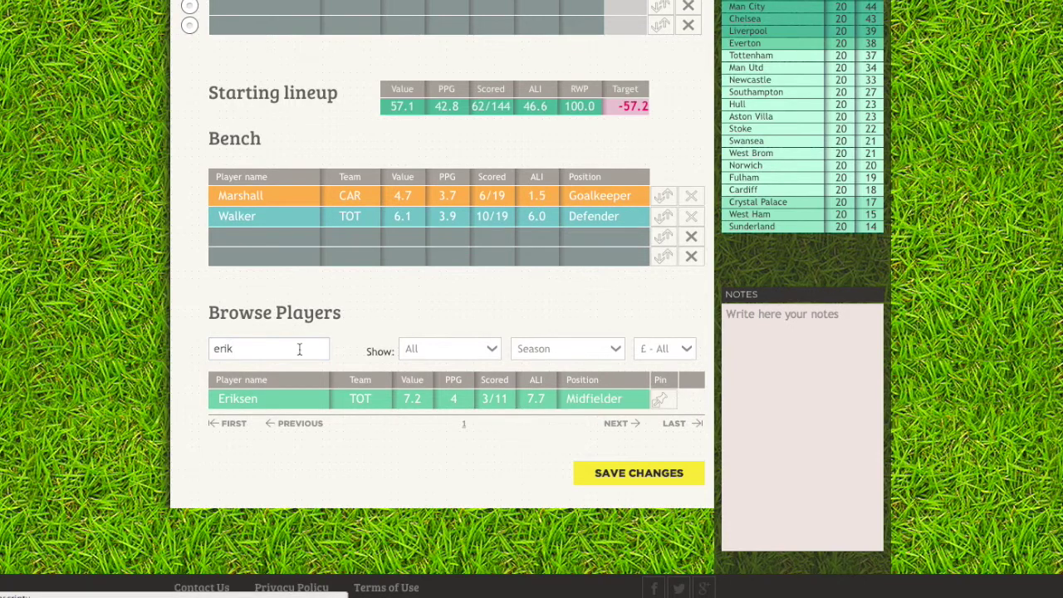
Search the player list for "whit" and add the Cardiff midfielder Whittingham to the team.
{"action": "left_click_drag", "start_coordinate": [257, 349], "coordinate": [185, 351]}
{"action": "type", "text": "whit"}
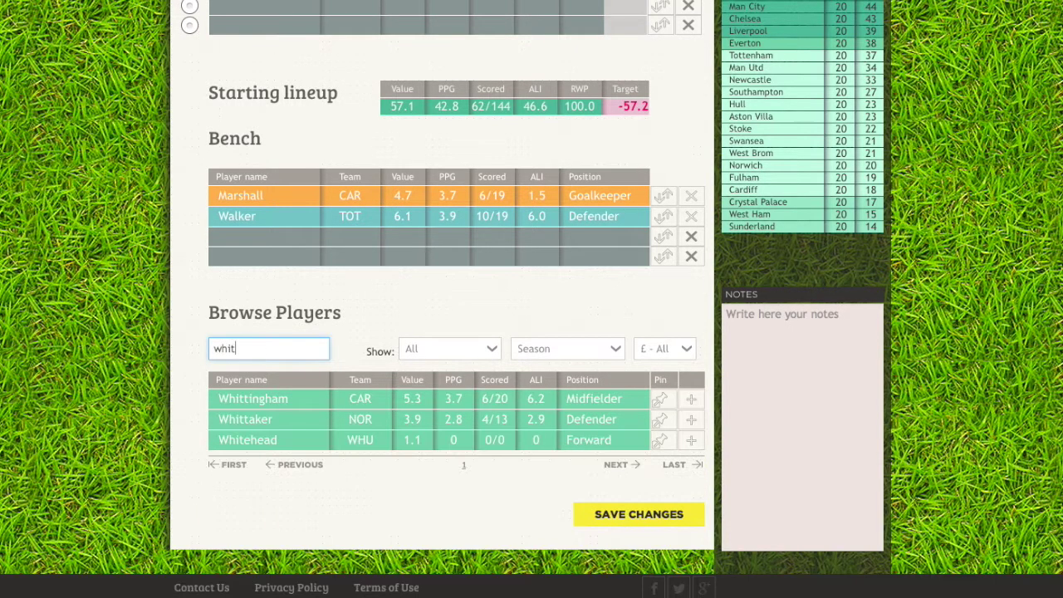
{"action": "left_click", "coordinate": [691, 398]}
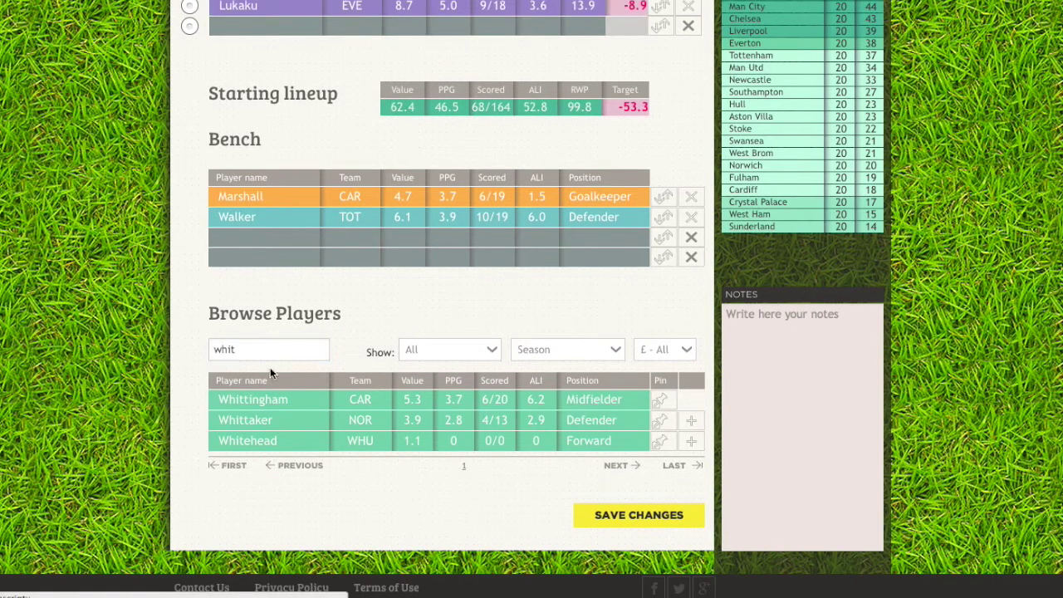
Search the player list for "wal" and add the Arsenal midfielder Walcott to the team.
{"action": "left_click_drag", "start_coordinate": [253, 350], "coordinate": [195, 350]}
{"action": "type", "text": "wal"}
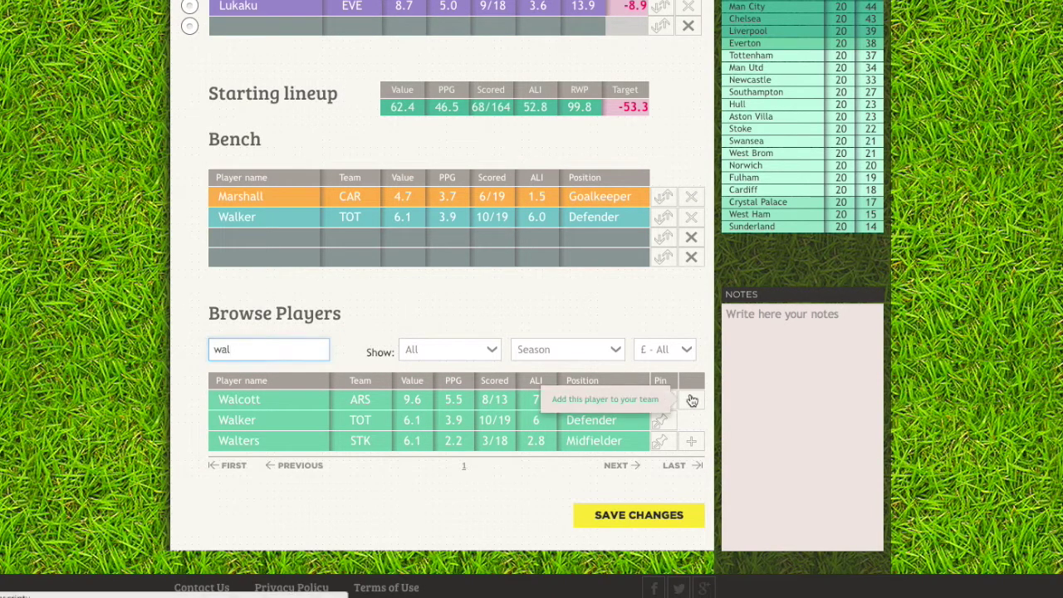
{"action": "left_click", "coordinate": [691, 400]}
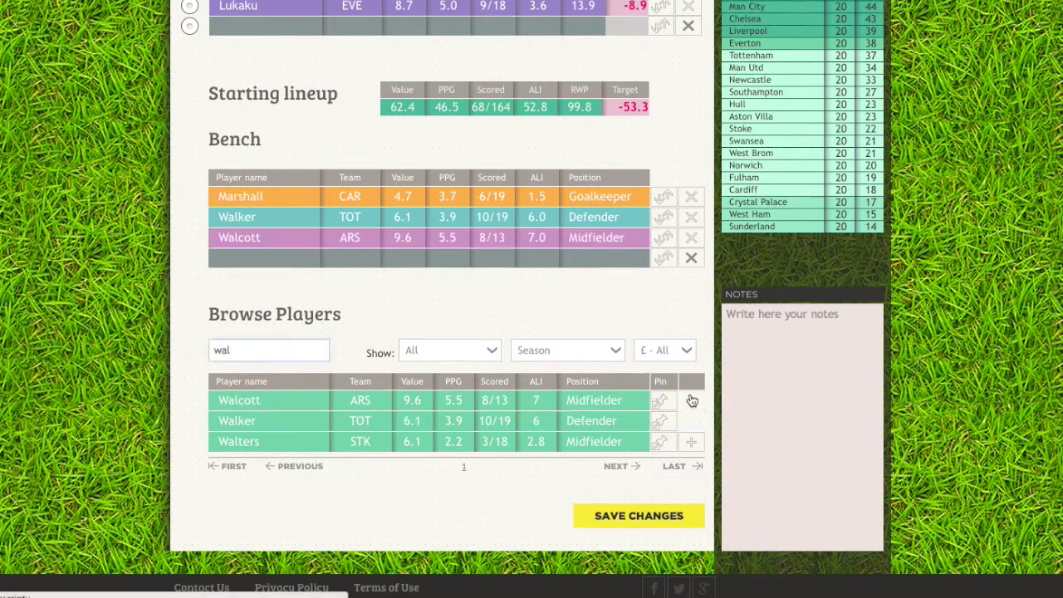
Search the player list for "neg" and add the Man City forward Negredo to the team.
{"action": "left_click_drag", "start_coordinate": [237, 352], "coordinate": [186, 352]}
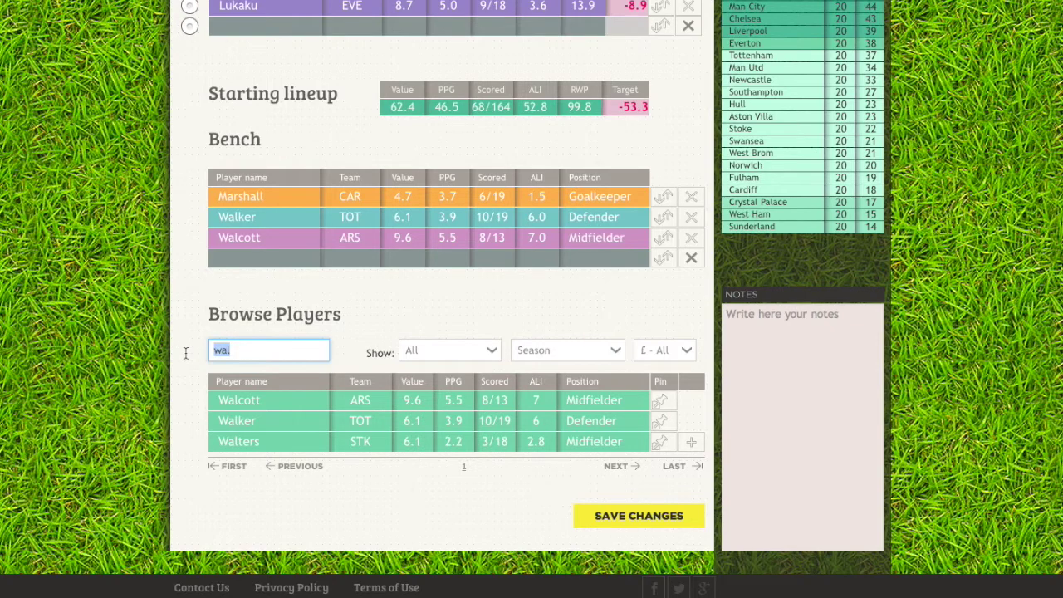
{"action": "type", "text": "neg"}
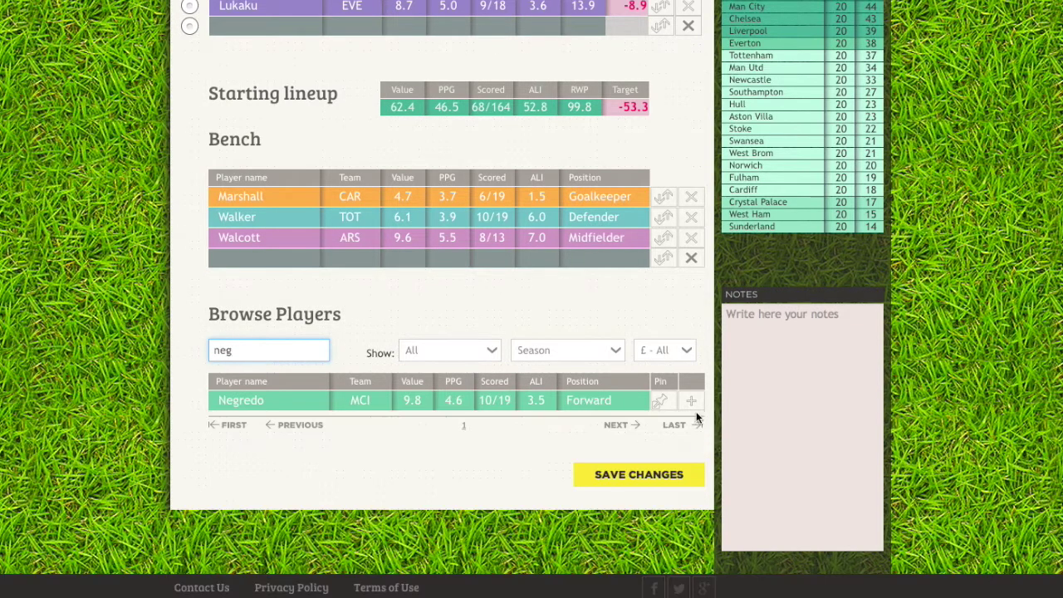
{"action": "left_click", "coordinate": [691, 399]}
Search the Browse Players list for the name "sua".
{"action": "left_click_drag", "start_coordinate": [249, 352], "coordinate": [186, 353]}
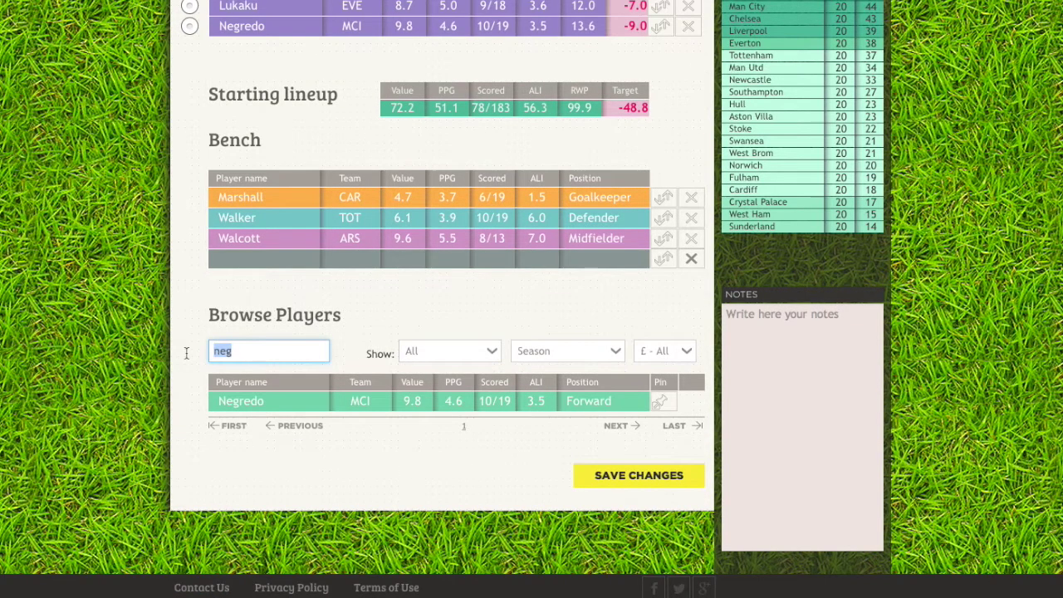
{"action": "type", "text": "s"}
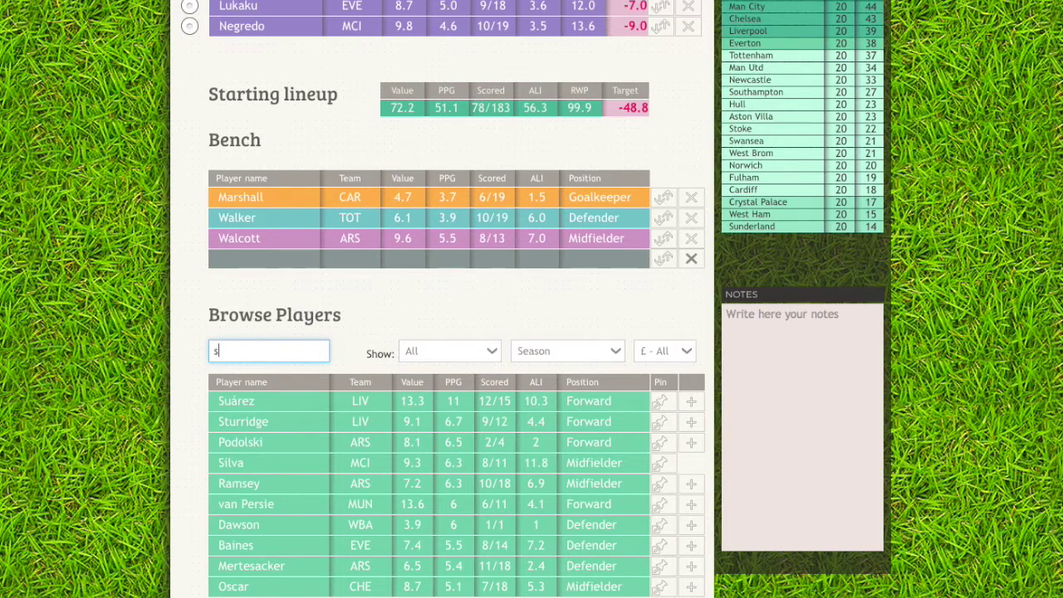
{"action": "type", "text": "u"}
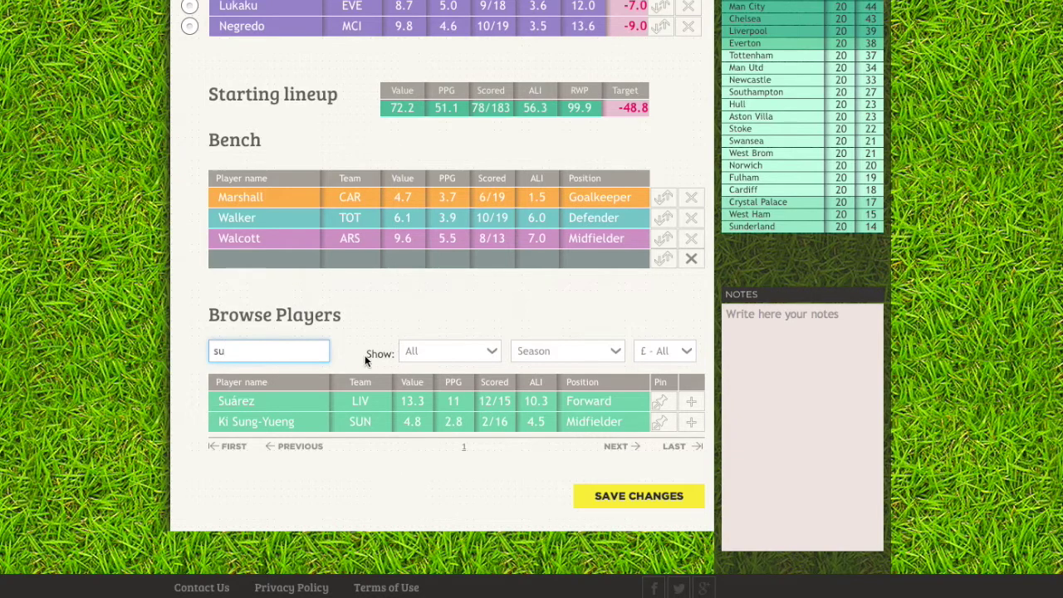
{"action": "type", "text": "a"}
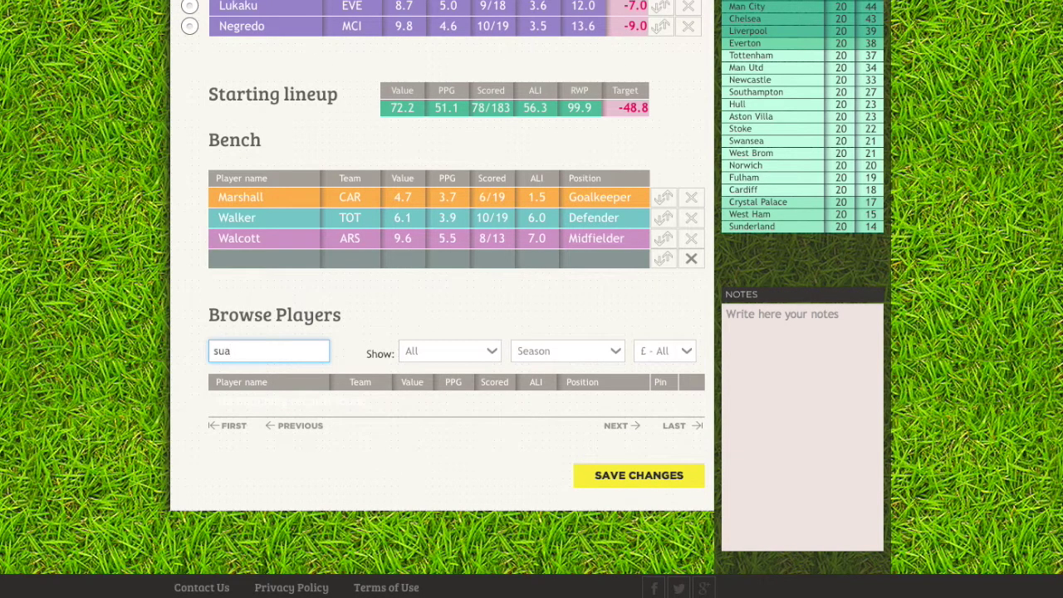
Replace the Browse Players search text with "zil" to look up the Arsenal midfielder Özil.
{"action": "key", "text": "BackSpace"}
{"action": "key", "text": "BackSpace"}
{"action": "key", "text": "BackSpace"}
{"action": "type", "text": "o"}
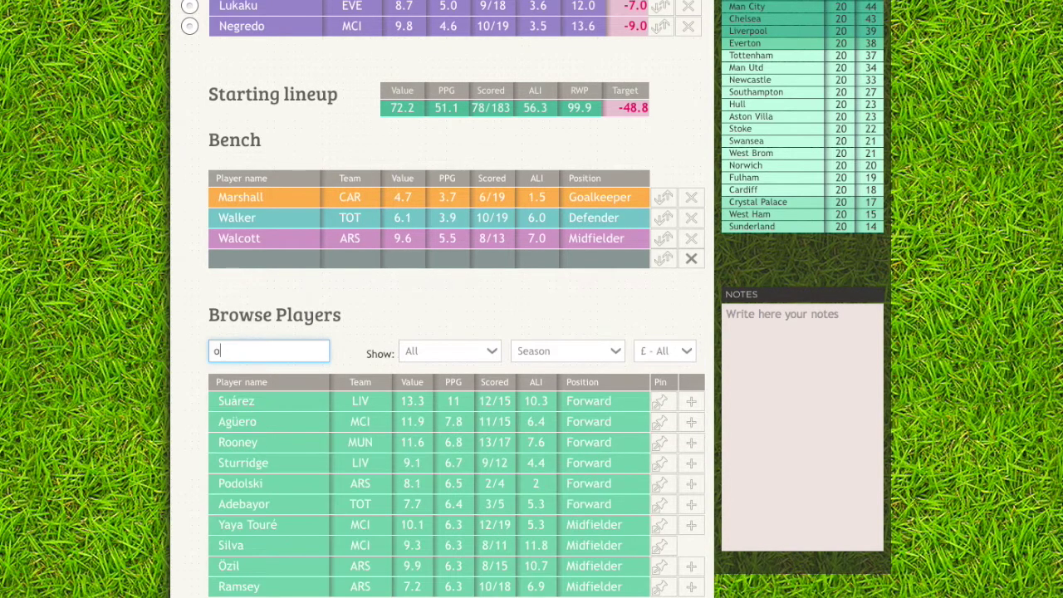
{"action": "type", "text": "zi"}
{"action": "key", "text": "BackSpace"}
{"action": "key", "text": "BackSpace"}
{"action": "key", "text": "BackSpace"}
{"action": "type", "text": "zil"}
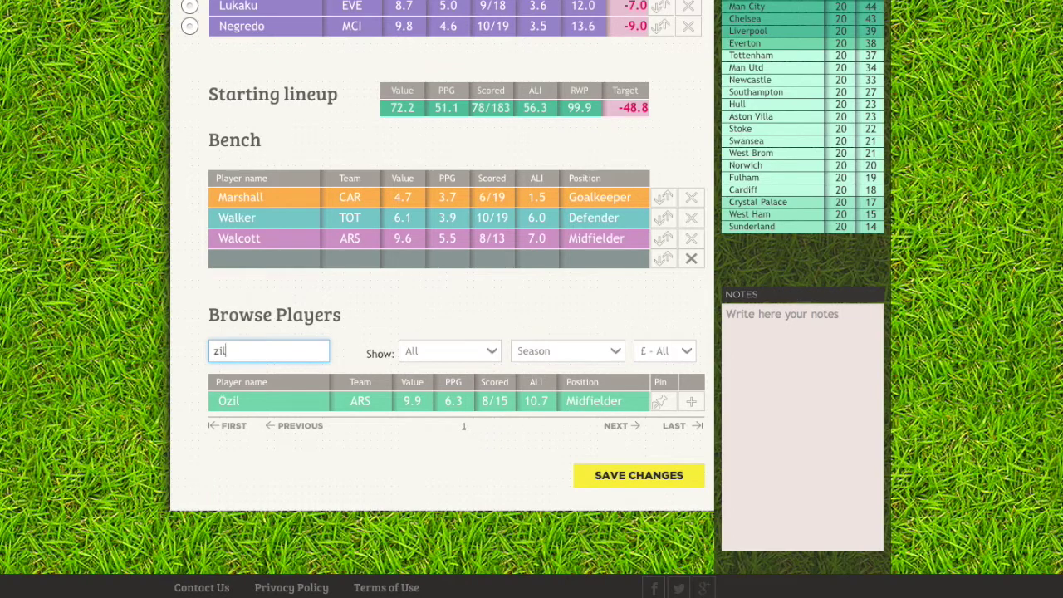
Search the player list for "su" and add the Liverpool forward Suárez to the bench.
{"action": "key", "text": "BackSpace"}
{"action": "key", "text": "BackSpace"}
{"action": "key", "text": "BackSpace"}
{"action": "type", "text": "o"}
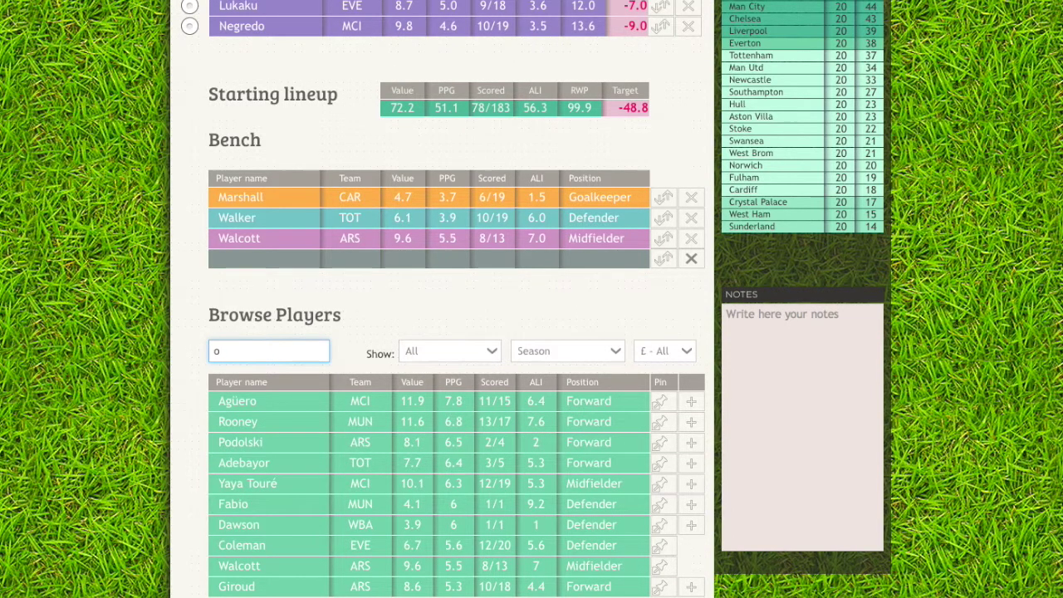
{"action": "key", "text": "BackSpace"}
{"action": "type", "text": "su"}
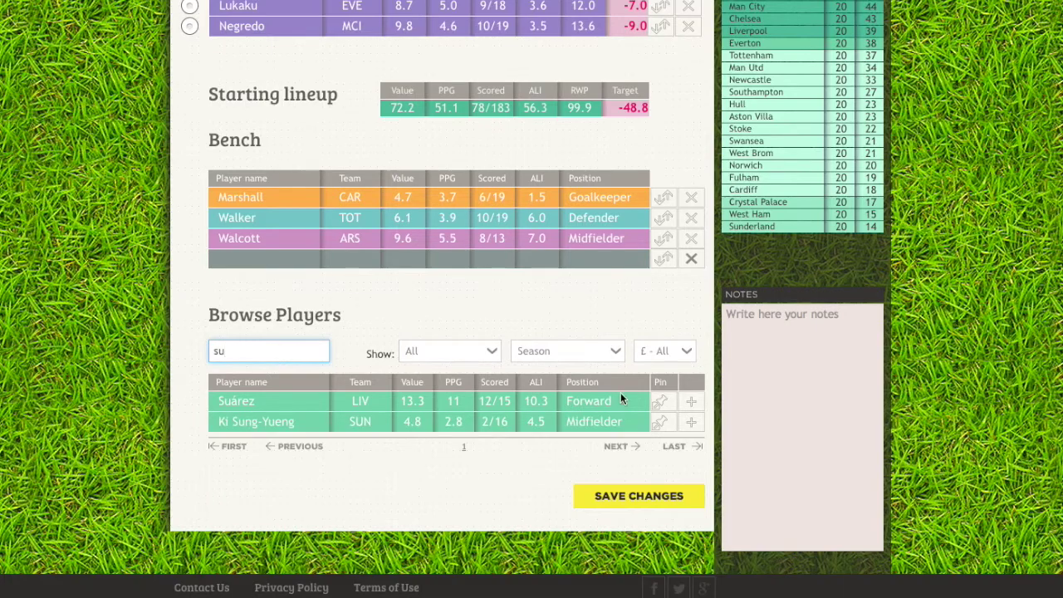
{"action": "left_click", "coordinate": [696, 407]}
Look over the completed lineup and bench, and clear the Browse Players name search.
{"action": "scroll", "coordinate": [607, 279], "scroll_direction": "up", "scroll_amount": 4}
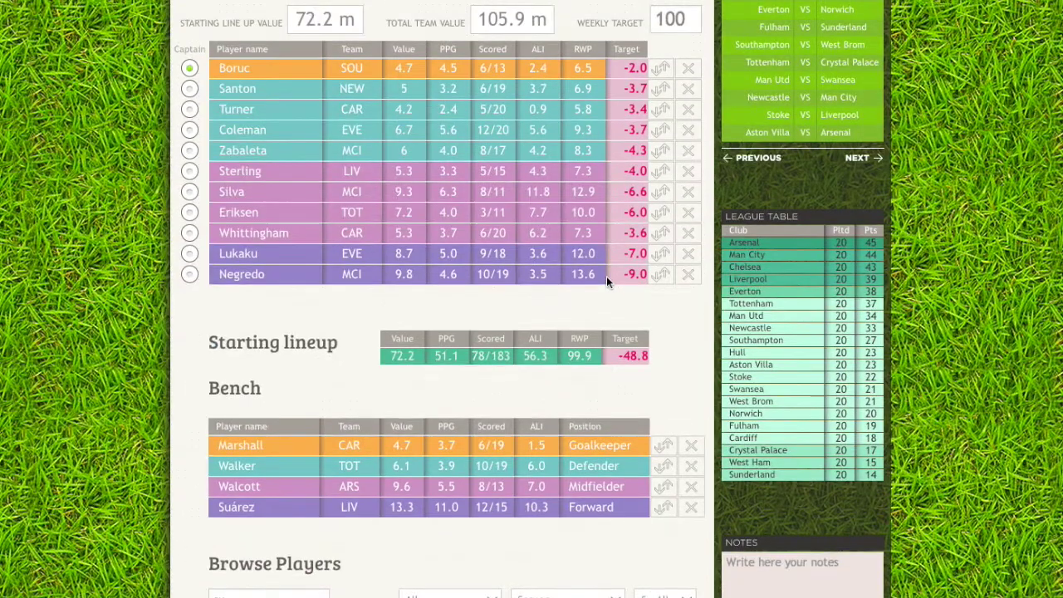
{"action": "scroll", "coordinate": [607, 278], "scroll_direction": "down", "scroll_amount": 1}
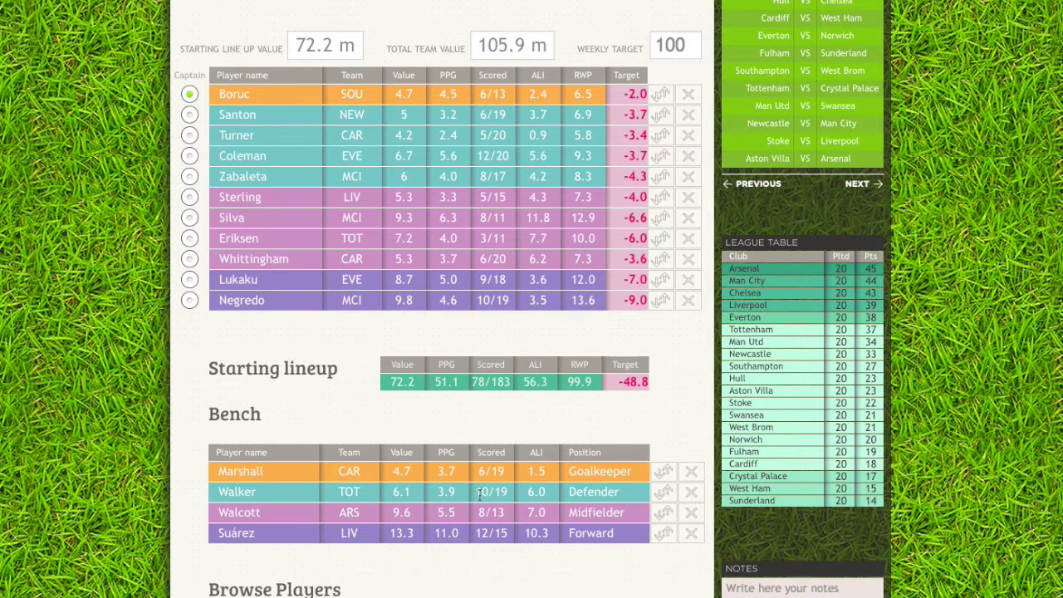
{"action": "scroll", "coordinate": [480, 494], "scroll_direction": "up", "scroll_amount": 1}
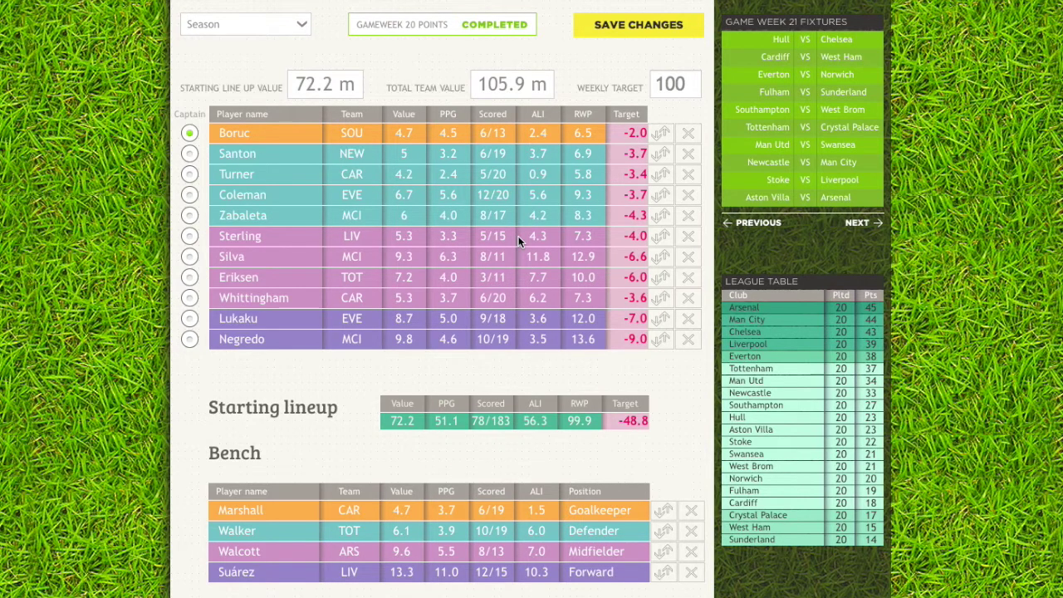
{"action": "scroll", "coordinate": [660, 320], "scroll_direction": "up", "scroll_amount": 1}
{"action": "scroll", "coordinate": [656, 331], "scroll_direction": "down", "scroll_amount": 7}
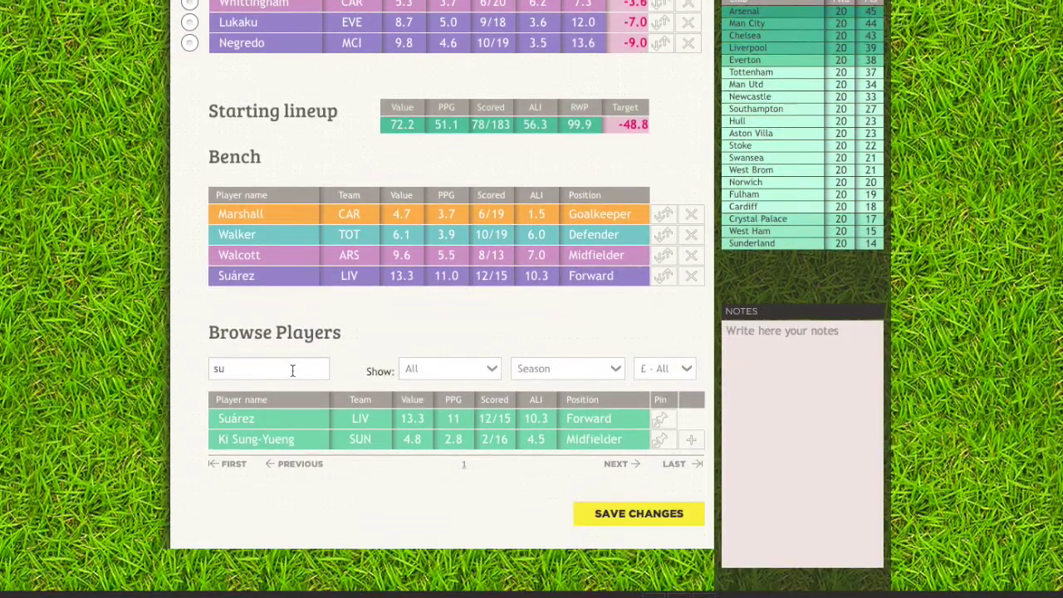
{"action": "left_click", "coordinate": [288, 370]}
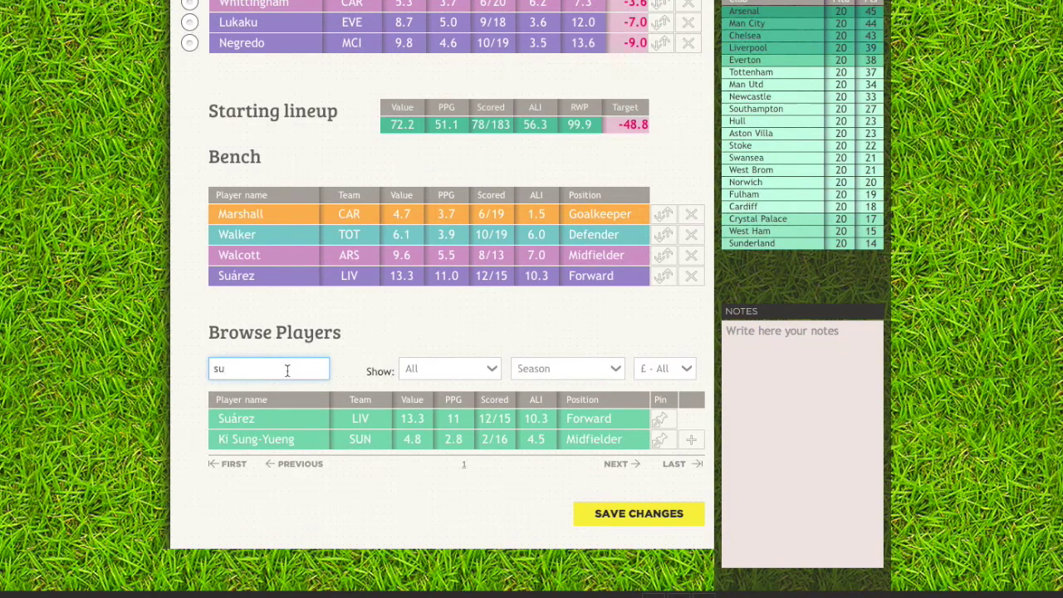
{"action": "key", "text": "BackSpace"}
{"action": "key", "text": "BackSpace"}
Set the team's weekly points target to 57.
{"action": "scroll", "coordinate": [287, 370], "scroll_direction": "up", "scroll_amount": 7}
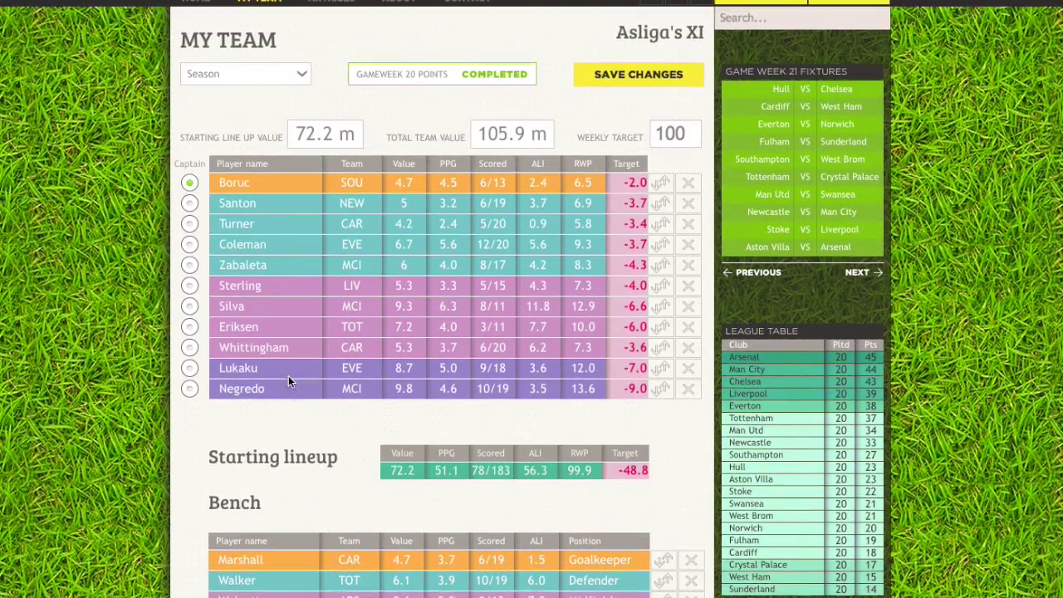
{"action": "scroll", "coordinate": [288, 376], "scroll_direction": "up", "scroll_amount": 1}
{"action": "mouse_move", "coordinate": [694, 151]}
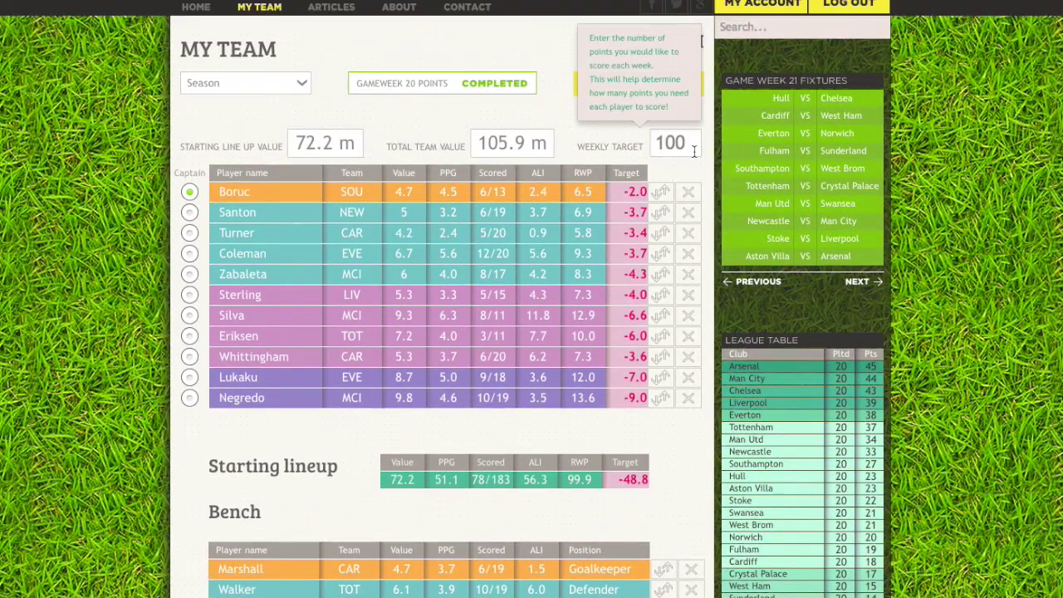
{"action": "left_click", "coordinate": [695, 152]}
{"action": "key", "text": "BackSpace"}
{"action": "key", "text": "BackSpace"}
{"action": "key", "text": "BackSpace"}
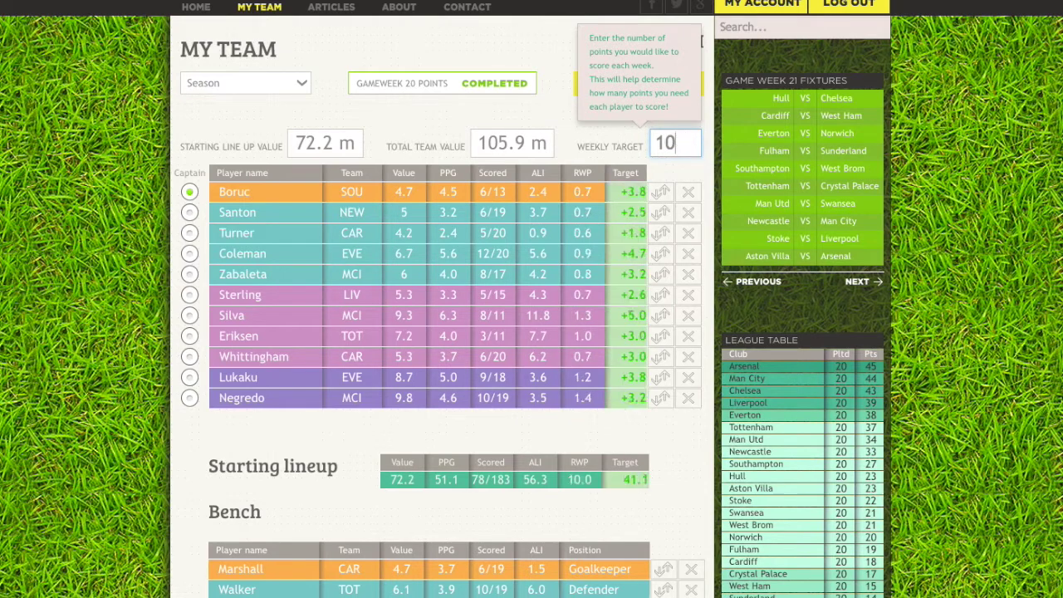
{"action": "type", "text": "1"}
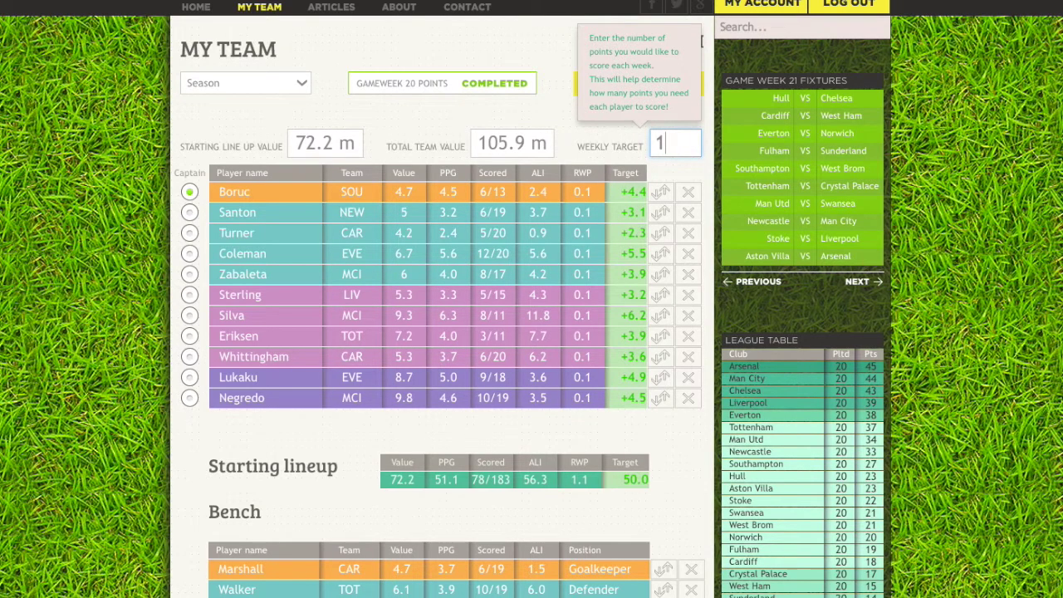
{"action": "key", "text": "BackSpace"}
{"action": "type", "text": "57"}
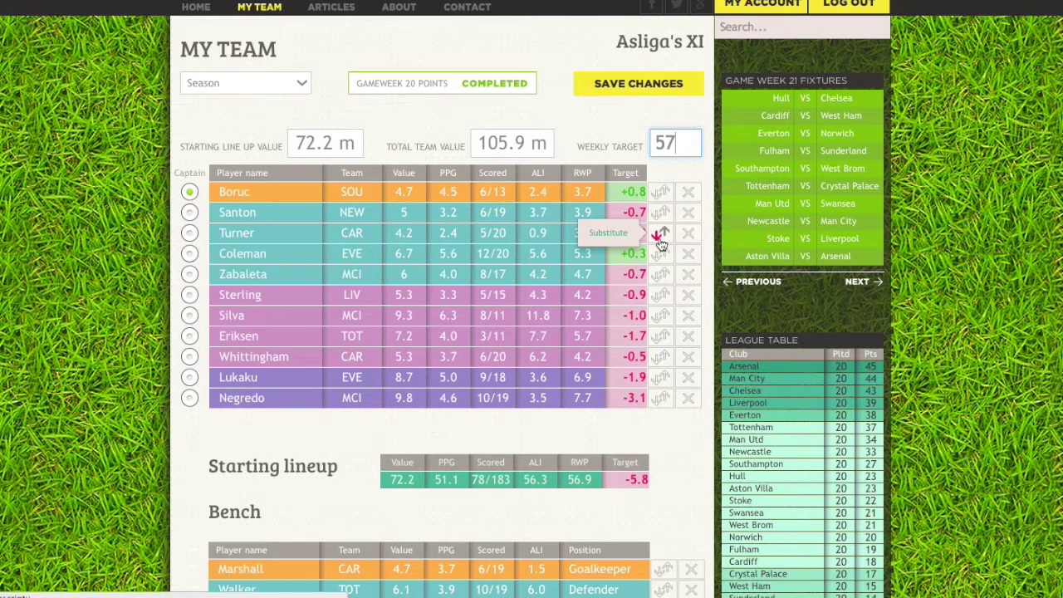
Set the team's weekly points target to 60.
{"action": "key", "text": "BackSpace"}
{"action": "key", "text": "BackSpace"}
{"action": "type", "text": "60"}
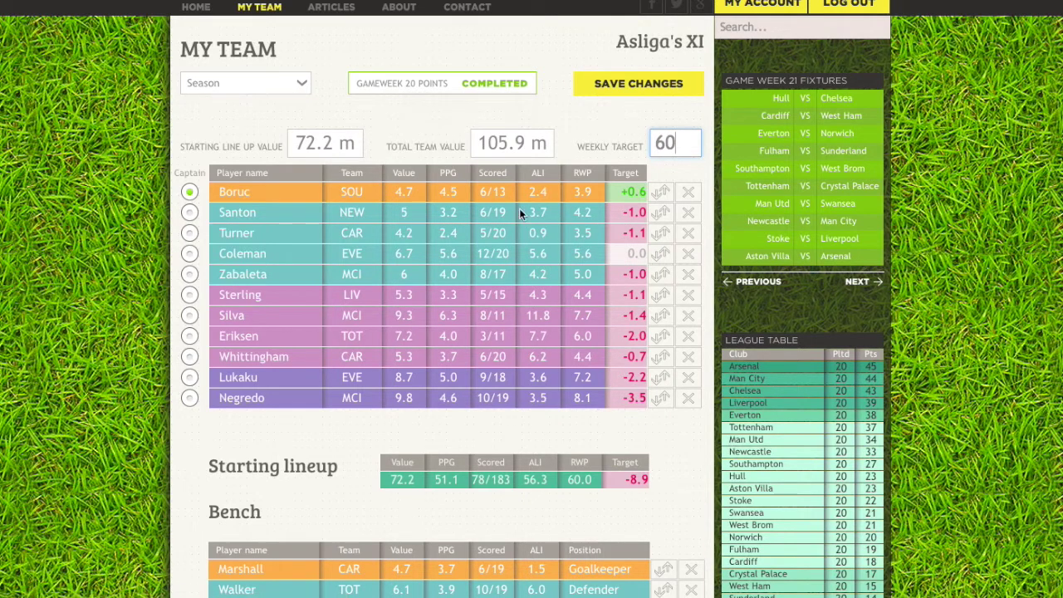
Switch the My Team statistics period to Last 6 weeks and save the team changes.
{"action": "left_click", "coordinate": [247, 83]}
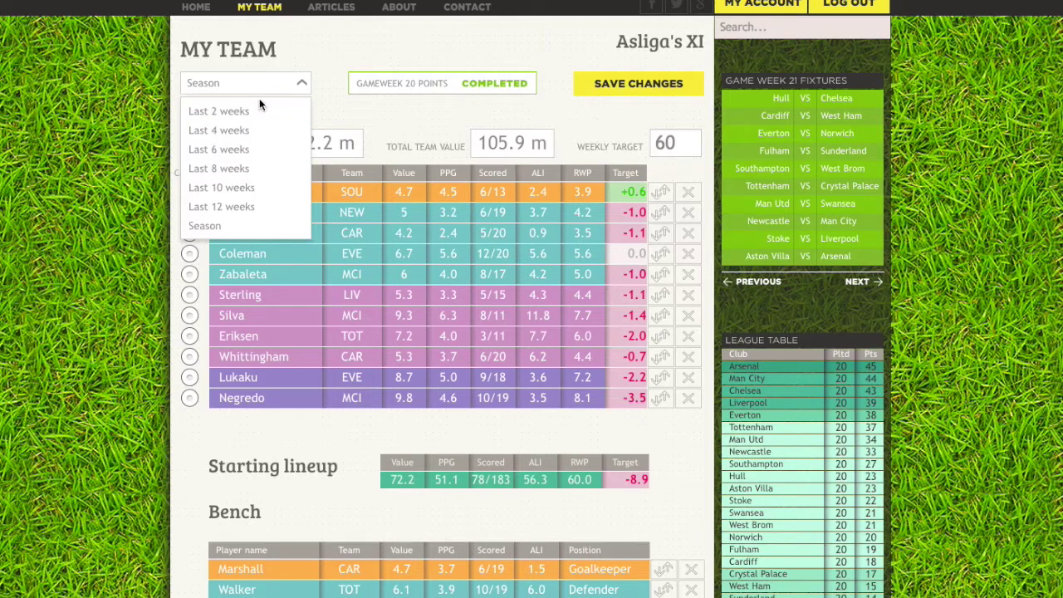
{"action": "left_click", "coordinate": [270, 158]}
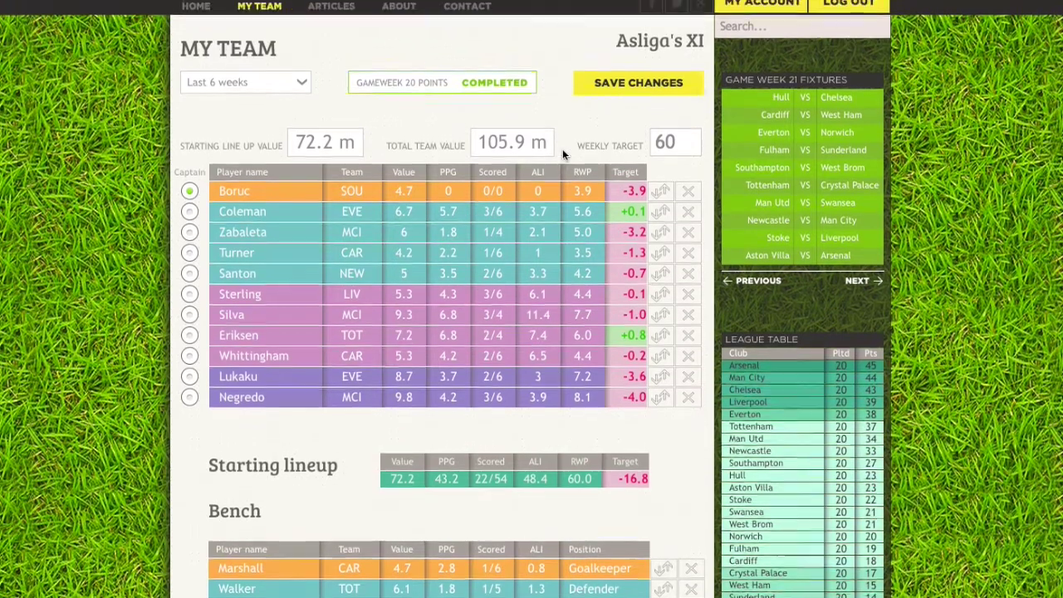
{"action": "scroll", "coordinate": [581, 139], "scroll_direction": "up", "scroll_amount": 1}
{"action": "scroll", "coordinate": [618, 117], "scroll_direction": "down", "scroll_amount": 6}
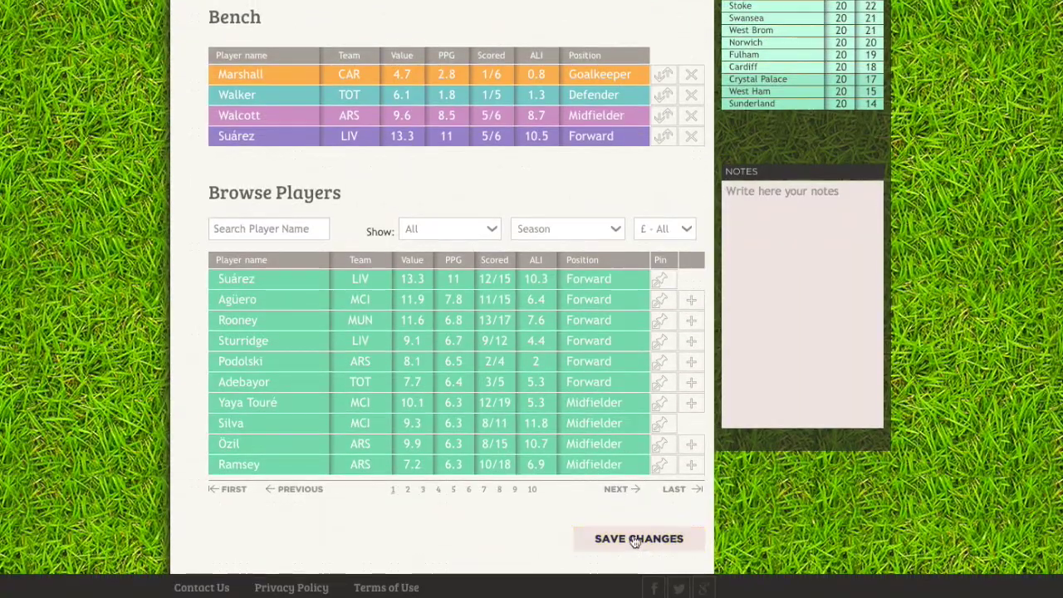
{"action": "left_click", "coordinate": [635, 540]}
{"action": "scroll", "coordinate": [635, 540], "scroll_direction": "up", "scroll_amount": 6}
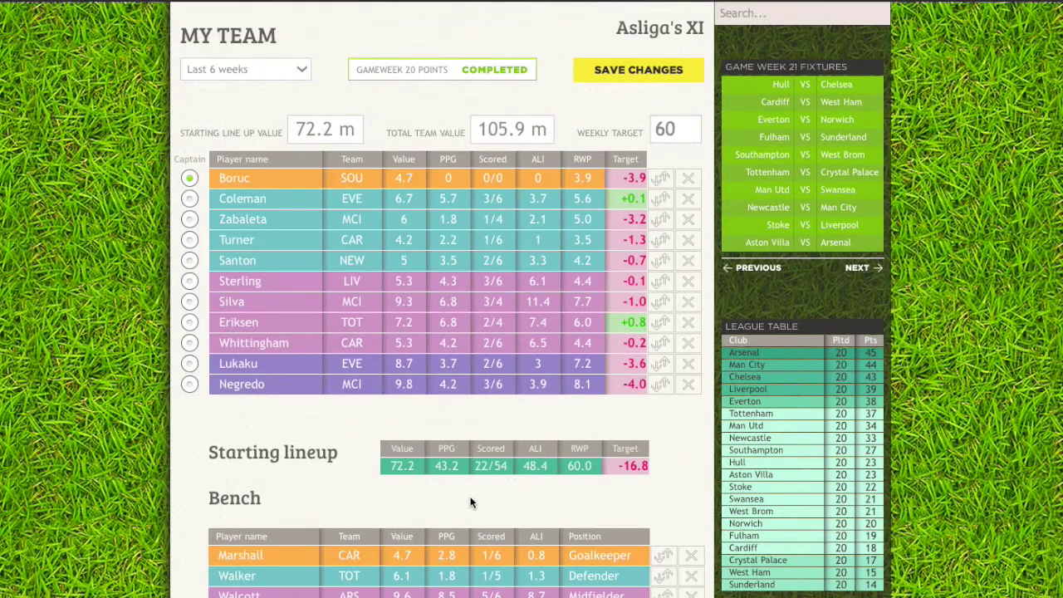
Look over the saved team and open the player profile of the Everton defender Coleman.
{"action": "scroll", "coordinate": [470, 502], "scroll_direction": "down", "scroll_amount": 1}
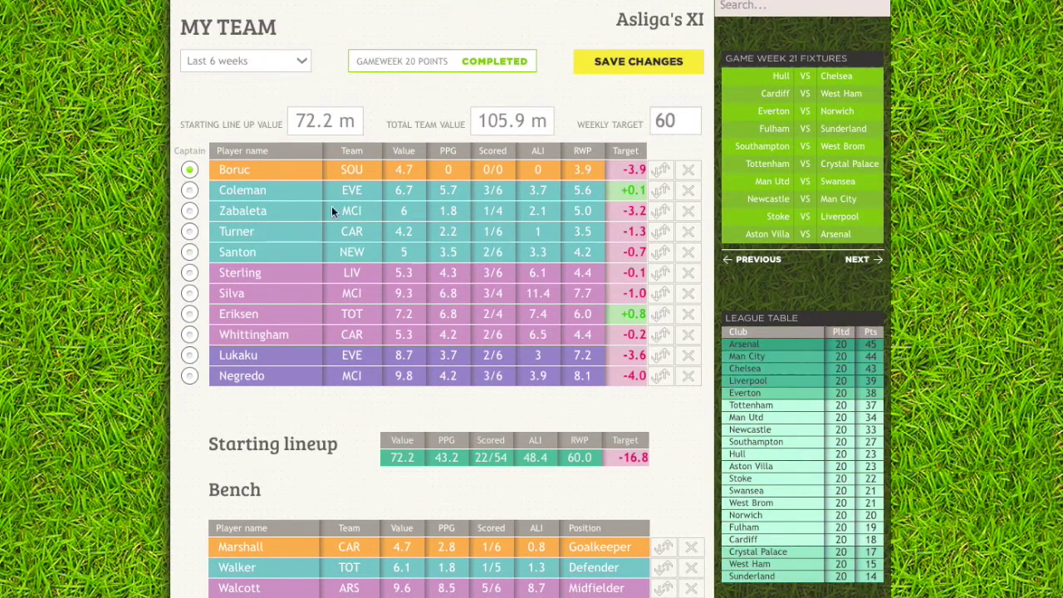
{"action": "scroll", "coordinate": [318, 209], "scroll_direction": "down", "scroll_amount": 5}
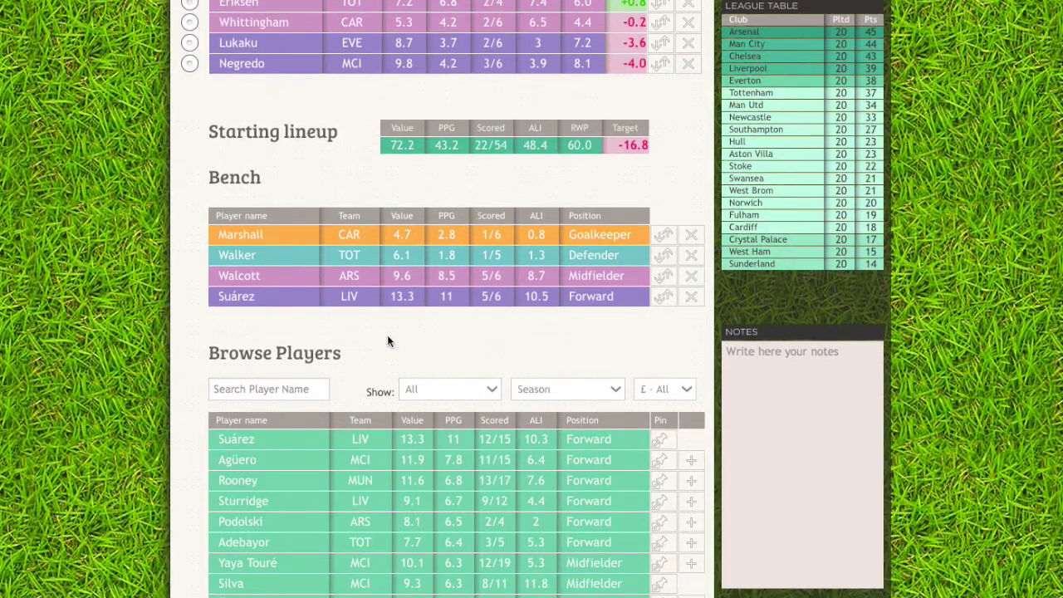
{"action": "scroll", "coordinate": [387, 341], "scroll_direction": "up", "scroll_amount": 4}
{"action": "scroll", "coordinate": [296, 154], "scroll_direction": "up", "scroll_amount": 2}
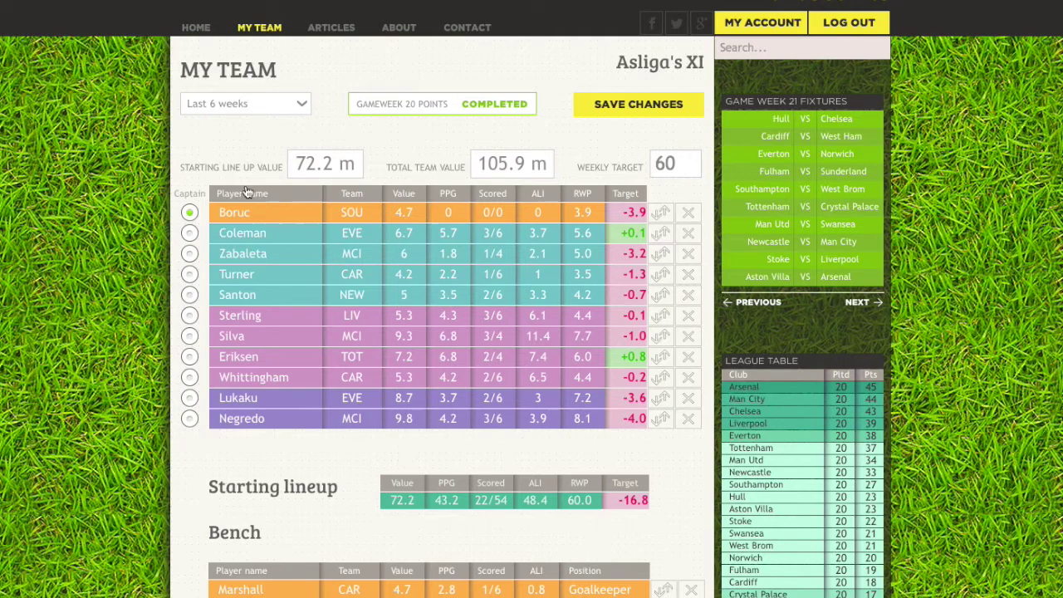
{"action": "left_click", "coordinate": [239, 236]}
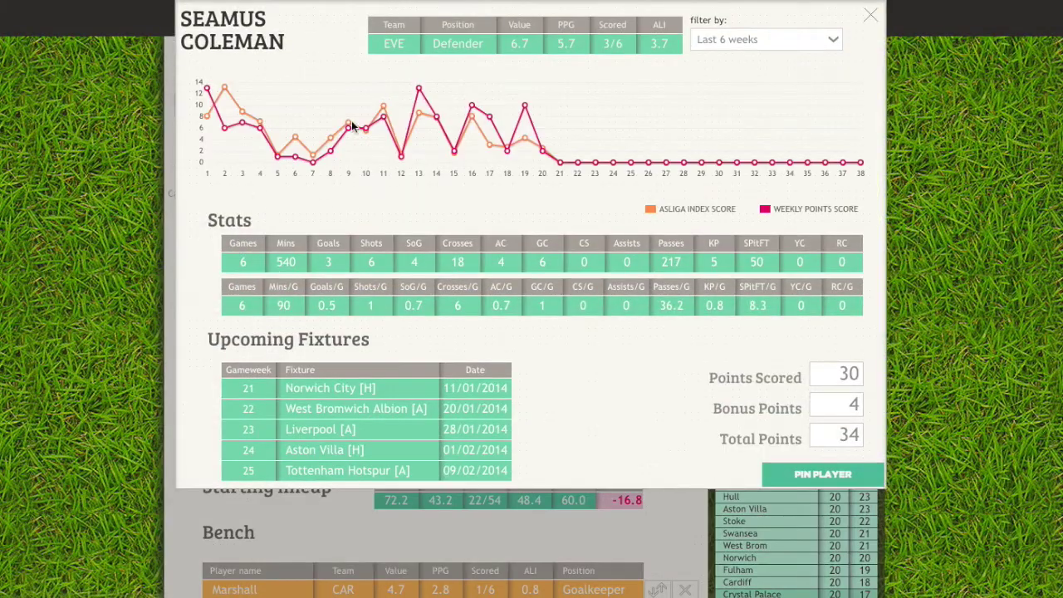
{"action": "left_click", "coordinate": [778, 43]}
{"action": "left_click", "coordinate": [380, 226]}
{"action": "left_click", "coordinate": [779, 43]}
{"action": "scroll", "coordinate": [786, 176], "scroll_direction": "down", "scroll_amount": 3}
{"action": "scroll", "coordinate": [788, 181], "scroll_direction": "up", "scroll_amount": 1}
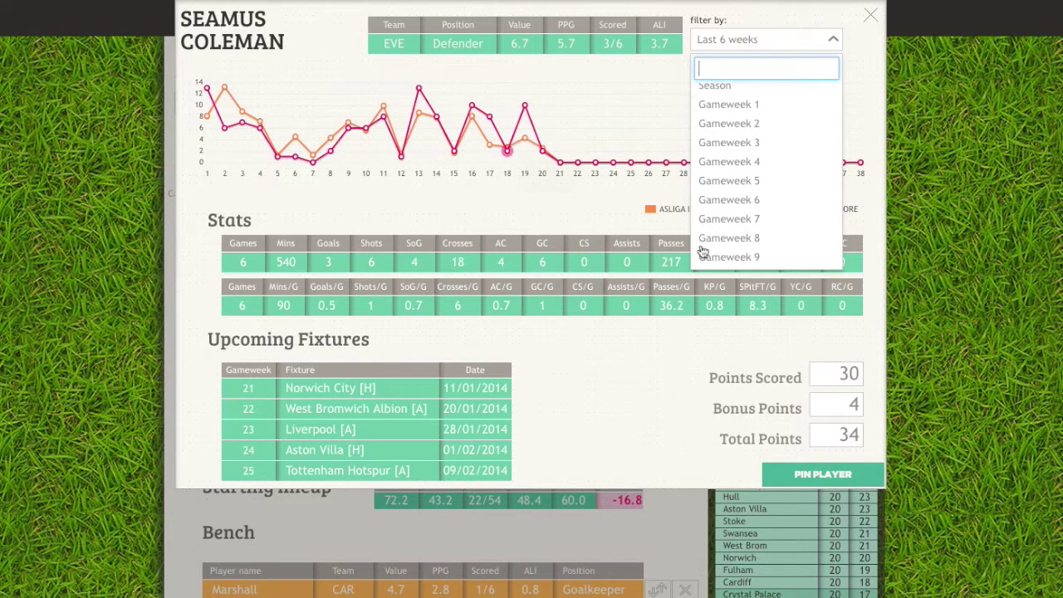
{"action": "scroll", "coordinate": [737, 225], "scroll_direction": "down", "scroll_amount": 3}
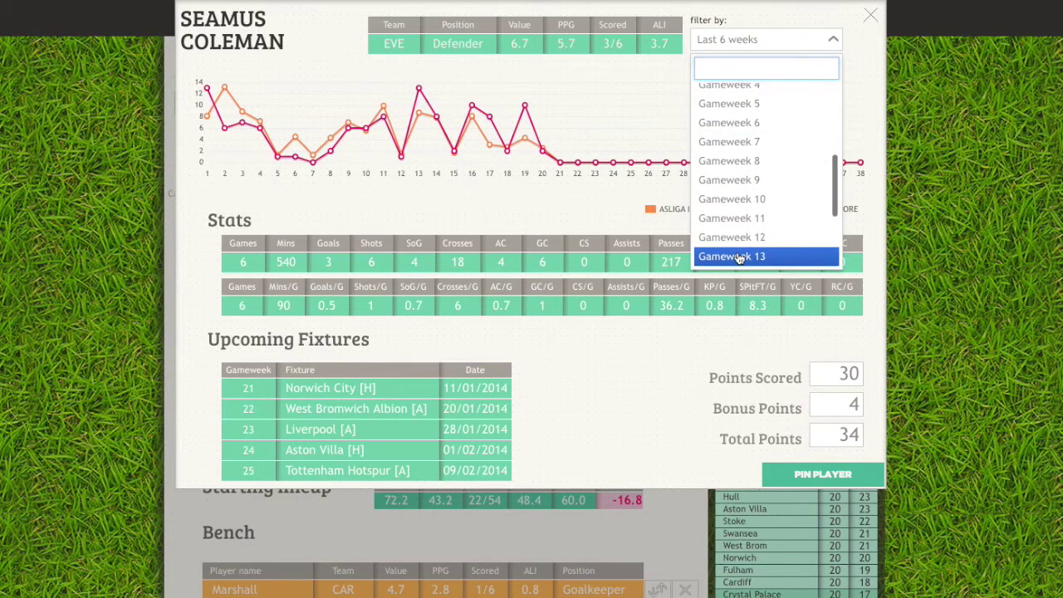
{"action": "left_click", "coordinate": [738, 259]}
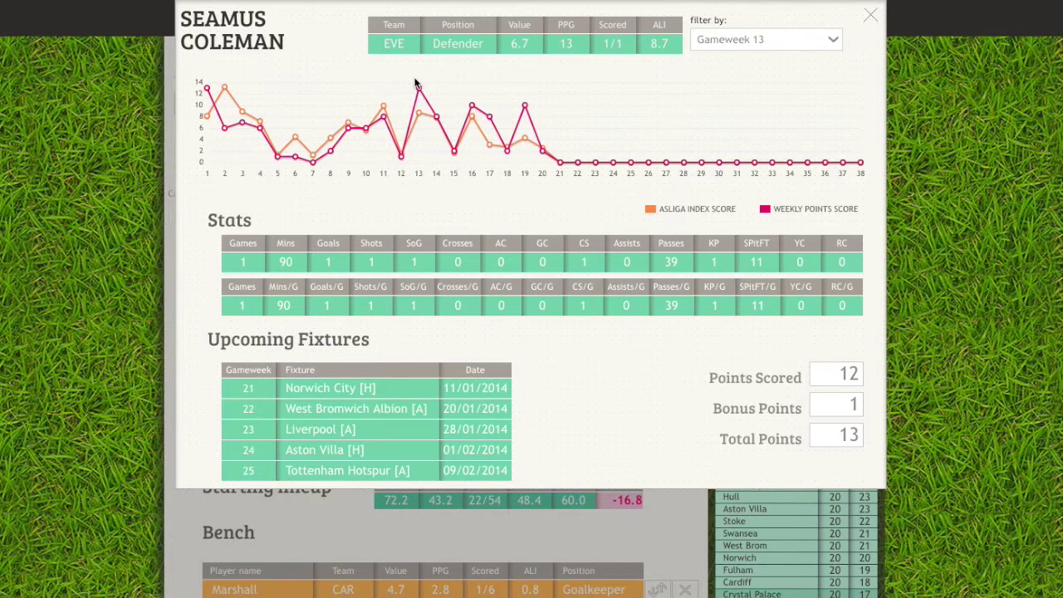
Use the points on Coleman's score graph to show his statistics for gameweek 9 and gameweek 19.
{"action": "mouse_move", "coordinate": [350, 126]}
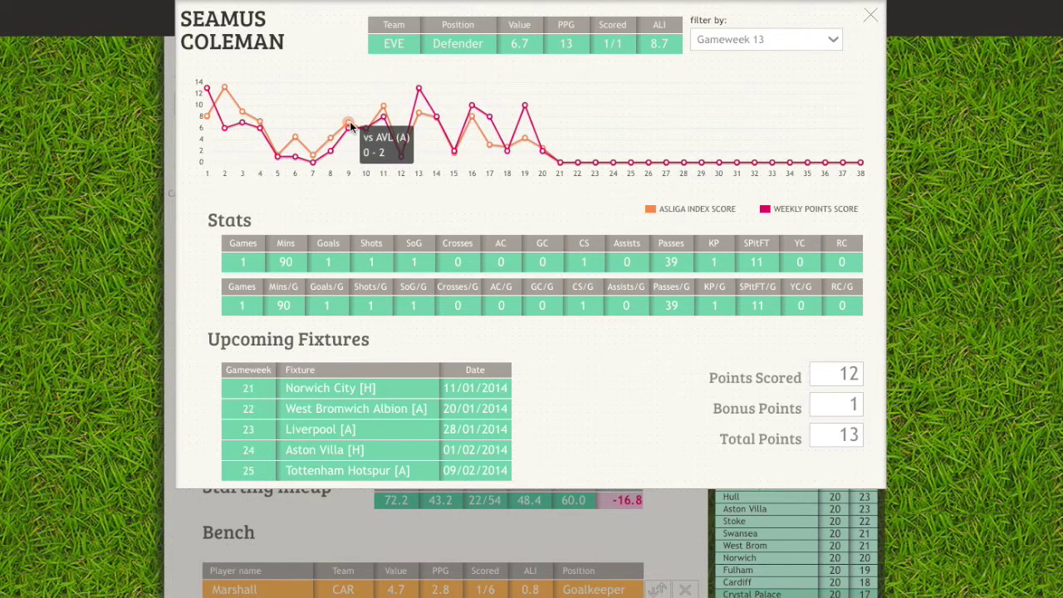
{"action": "left_click", "coordinate": [349, 124]}
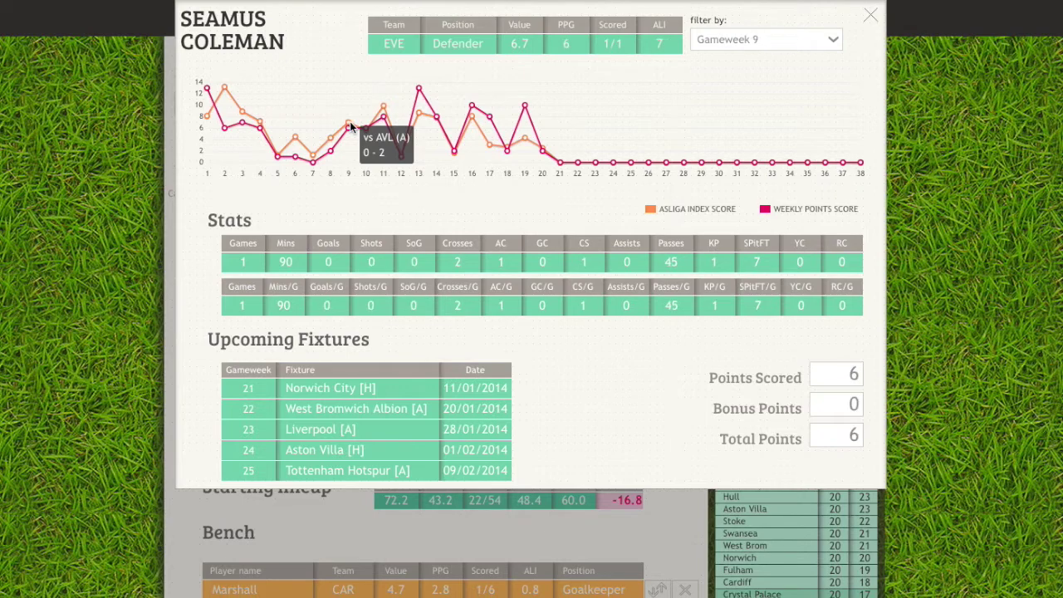
{"action": "mouse_move", "coordinate": [524, 105]}
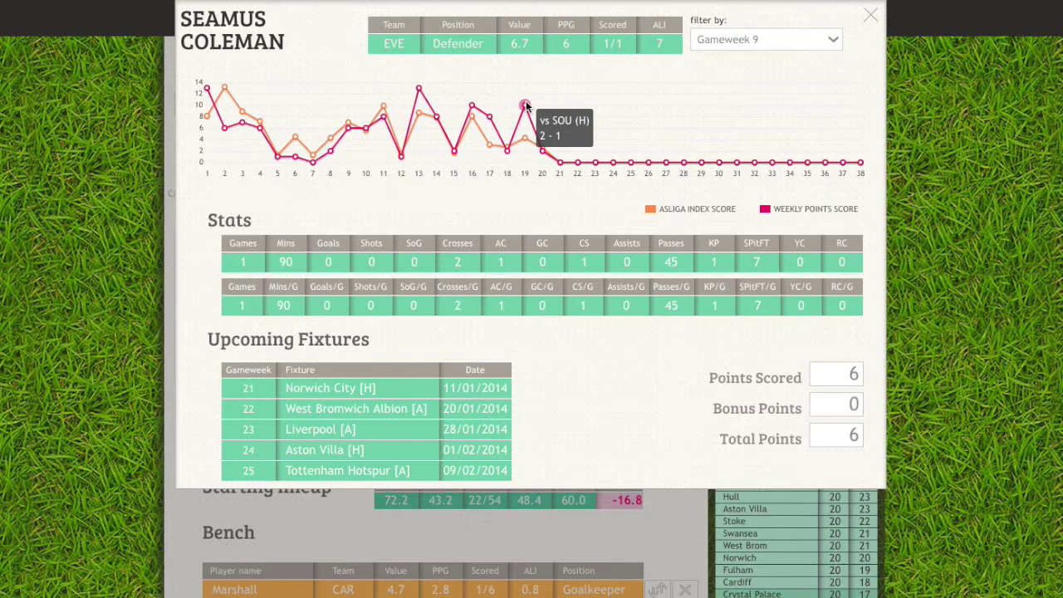
{"action": "left_click", "coordinate": [525, 105]}
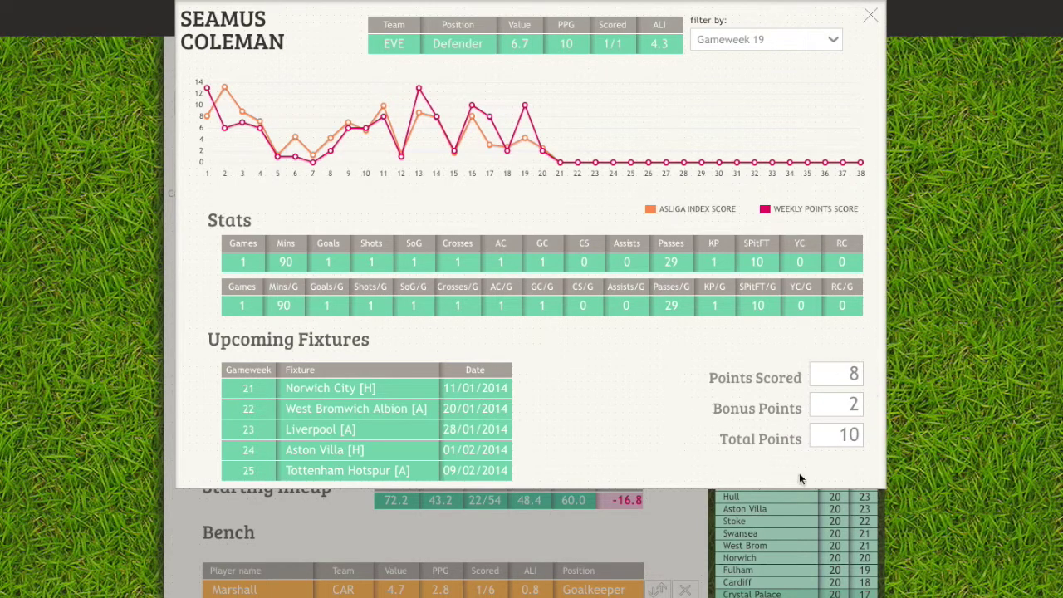
Filter Coleman's statistics by Last 6 weeks and check the explanations of the abbreviated stat headings.
{"action": "left_click", "coordinate": [772, 40]}
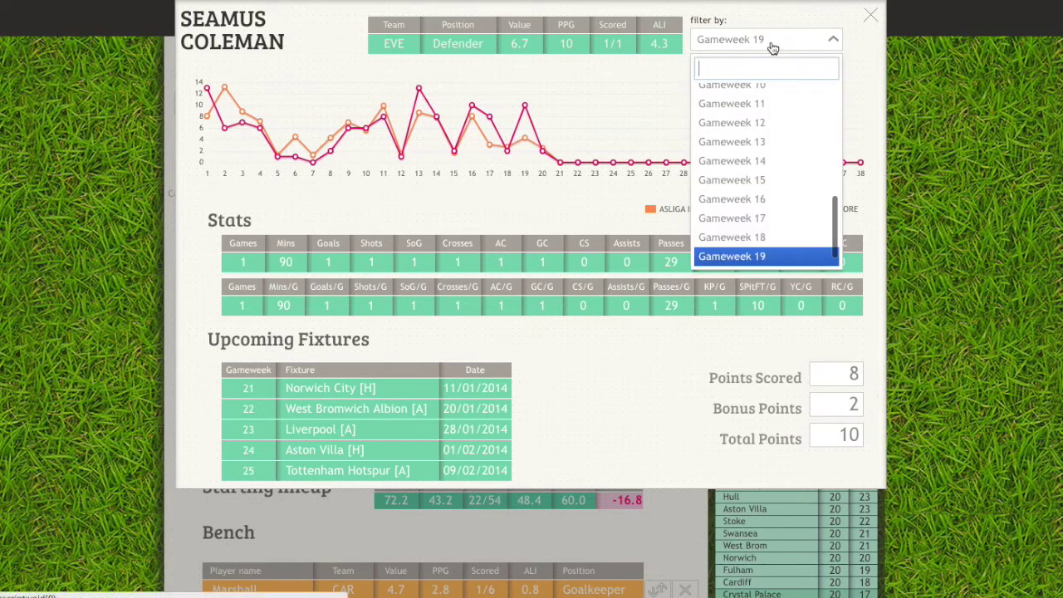
{"action": "scroll", "coordinate": [780, 154], "scroll_direction": "up", "scroll_amount": 5}
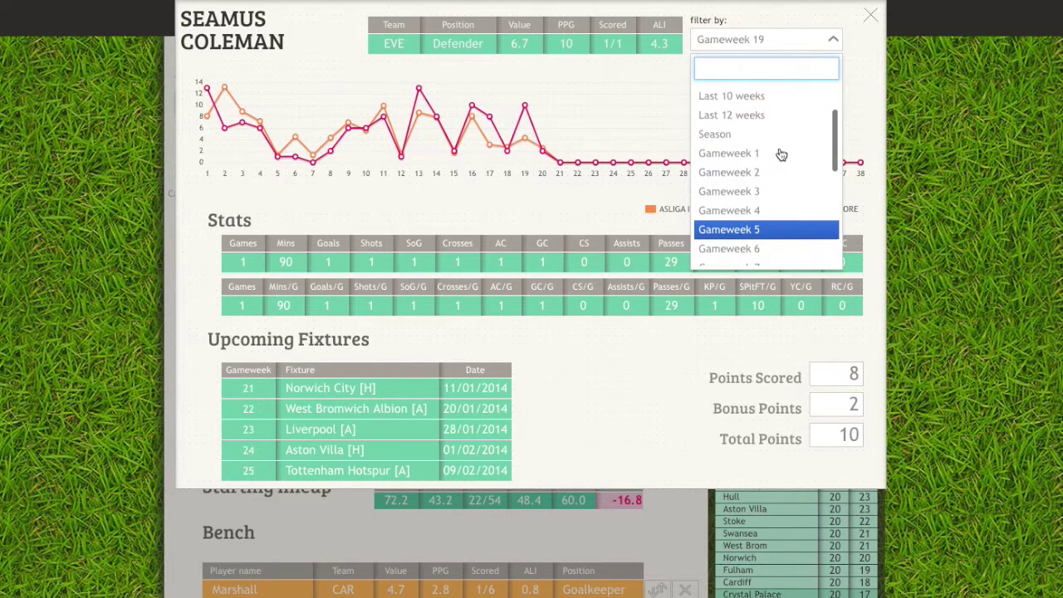
{"action": "left_click", "coordinate": [781, 136]}
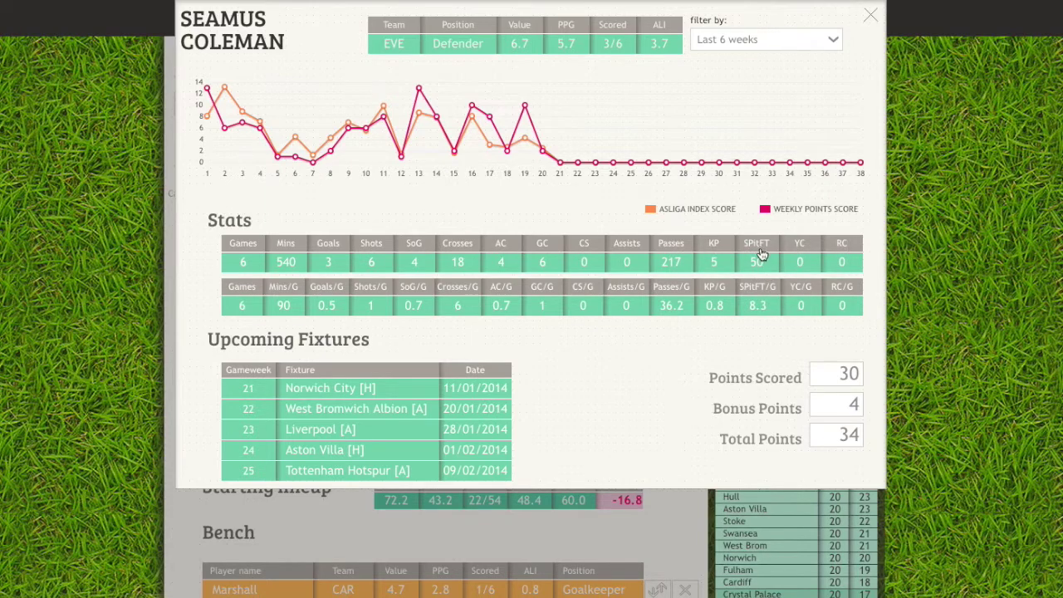
{"action": "mouse_move", "coordinate": [760, 252]}
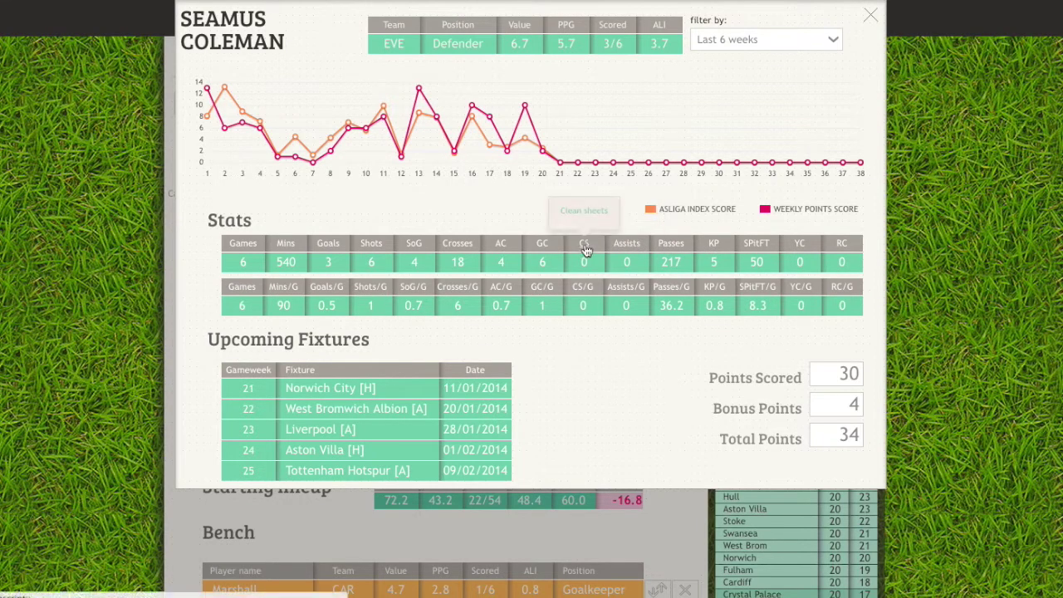
{"action": "mouse_move", "coordinate": [629, 294]}
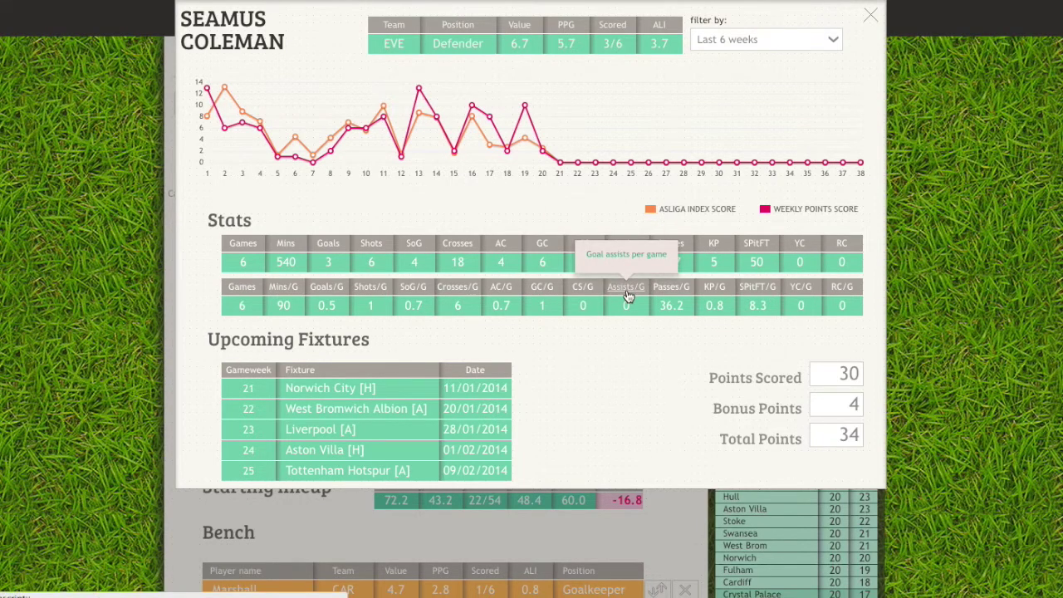
Check the explanations of Coleman's per-game stat headings and close his player profile.
{"action": "mouse_move", "coordinate": [666, 292]}
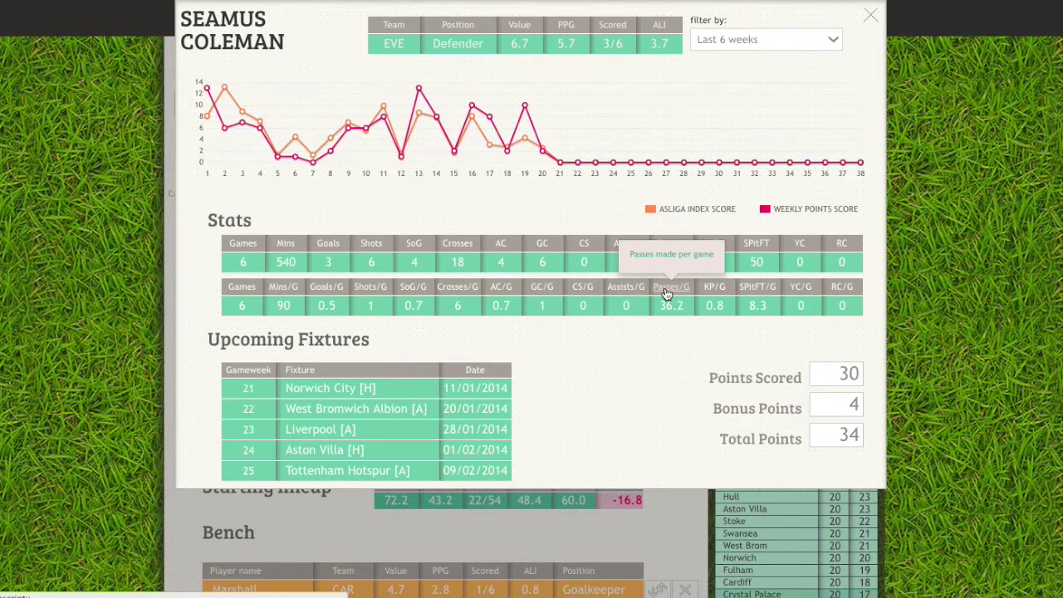
{"action": "mouse_move", "coordinate": [758, 291]}
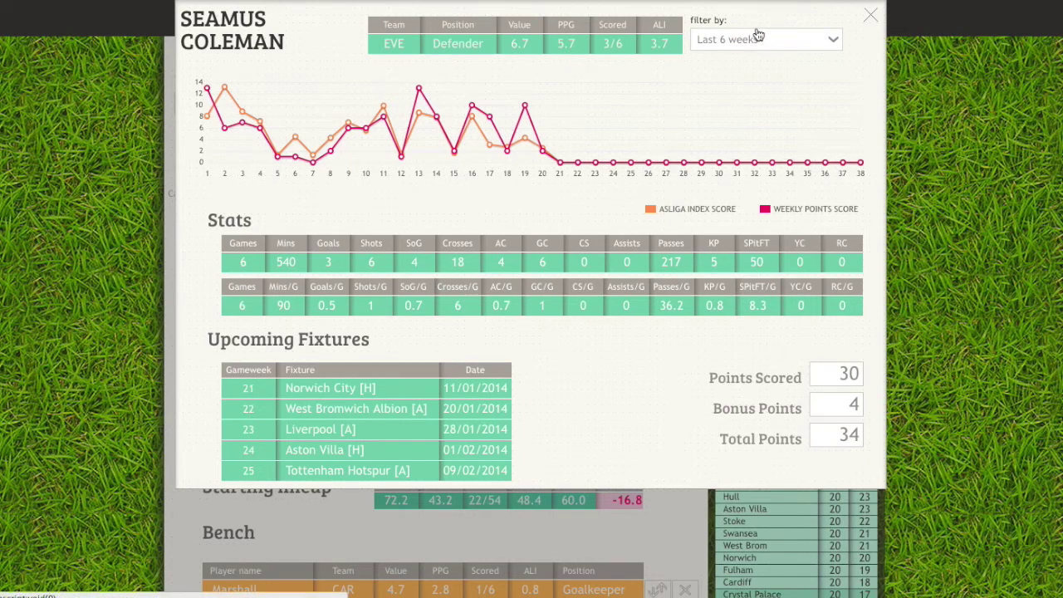
{"action": "left_click", "coordinate": [868, 23]}
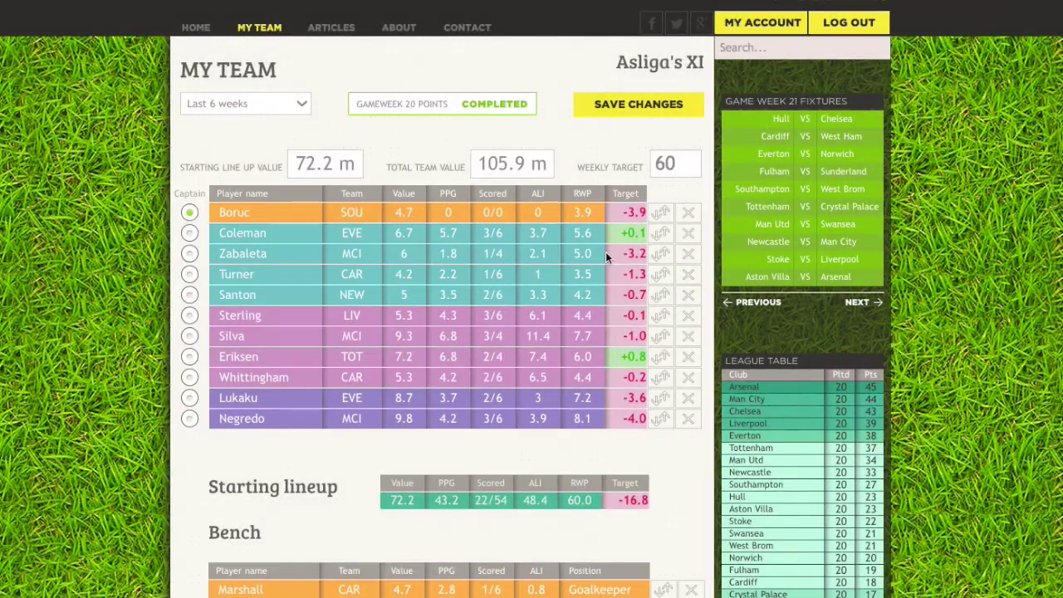
Substitute the defender Santon in the starting lineup with the forward Suárez from the bench.
{"action": "scroll", "coordinate": [606, 257], "scroll_direction": "down", "scroll_amount": 1}
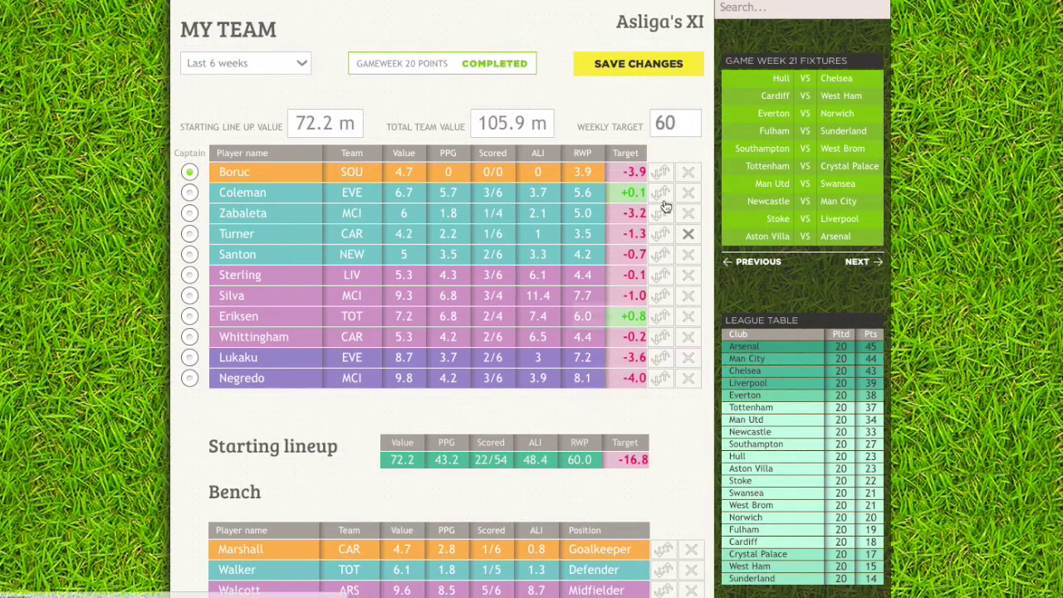
{"action": "scroll", "coordinate": [596, 231], "scroll_direction": "down", "scroll_amount": 2}
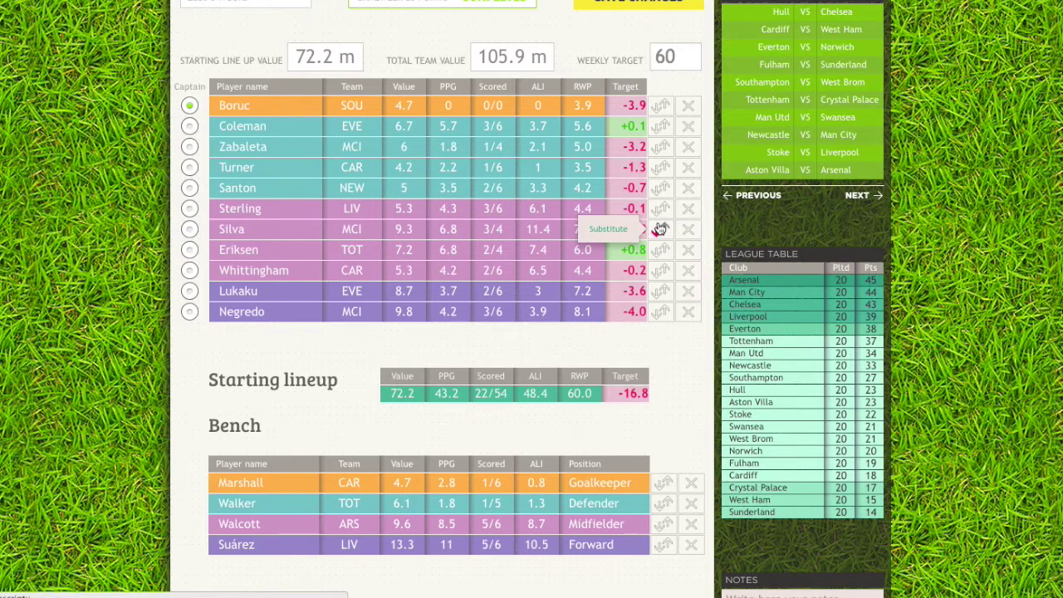
{"action": "left_click", "coordinate": [661, 187]}
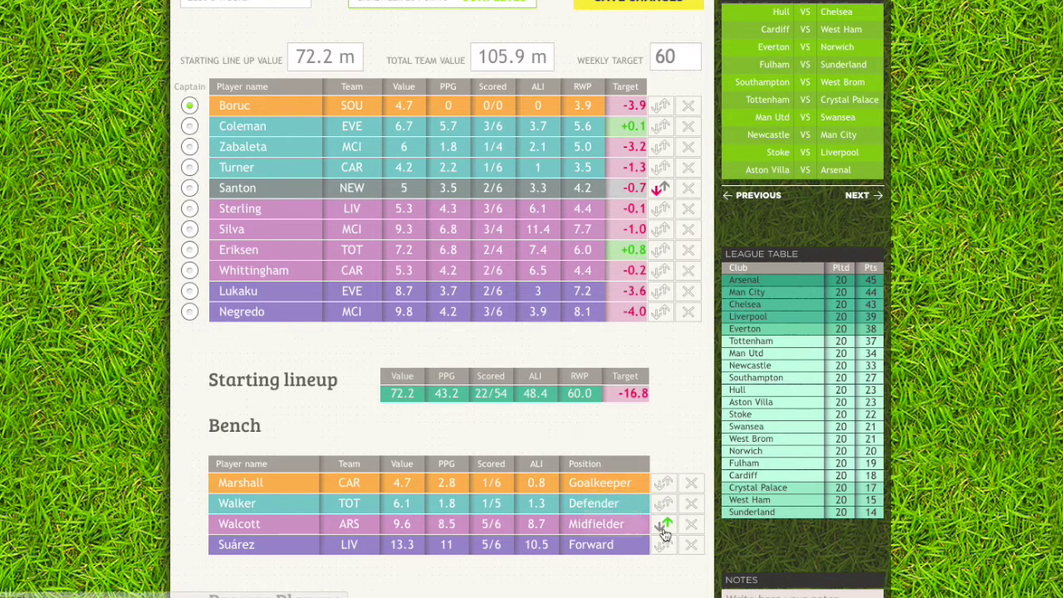
{"action": "left_click", "coordinate": [665, 546]}
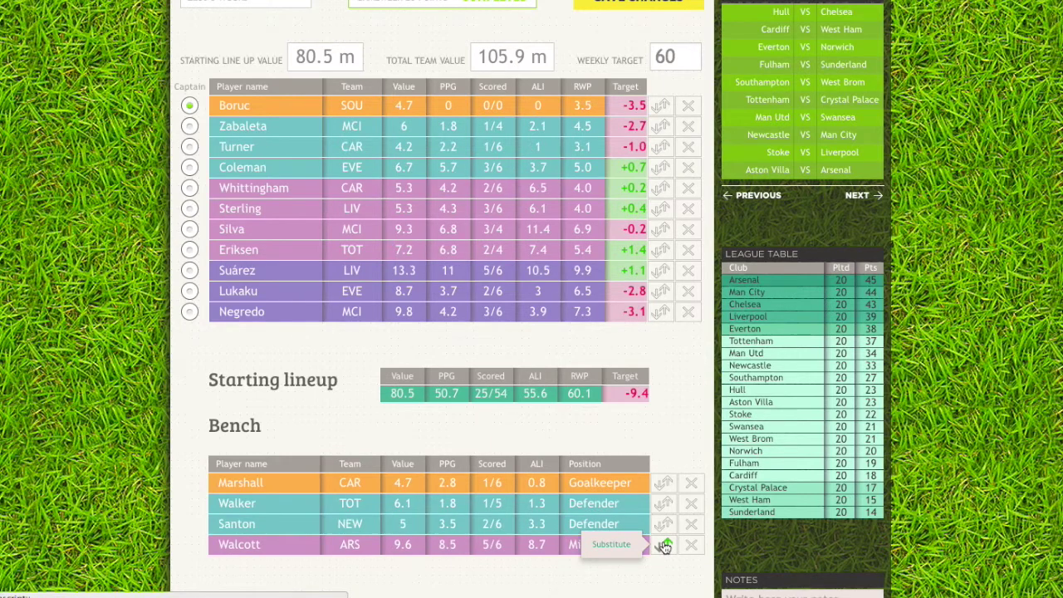
Try to substitute the defender Zabaleta with the midfielder Walcott from the bench.
{"action": "left_click", "coordinate": [663, 128]}
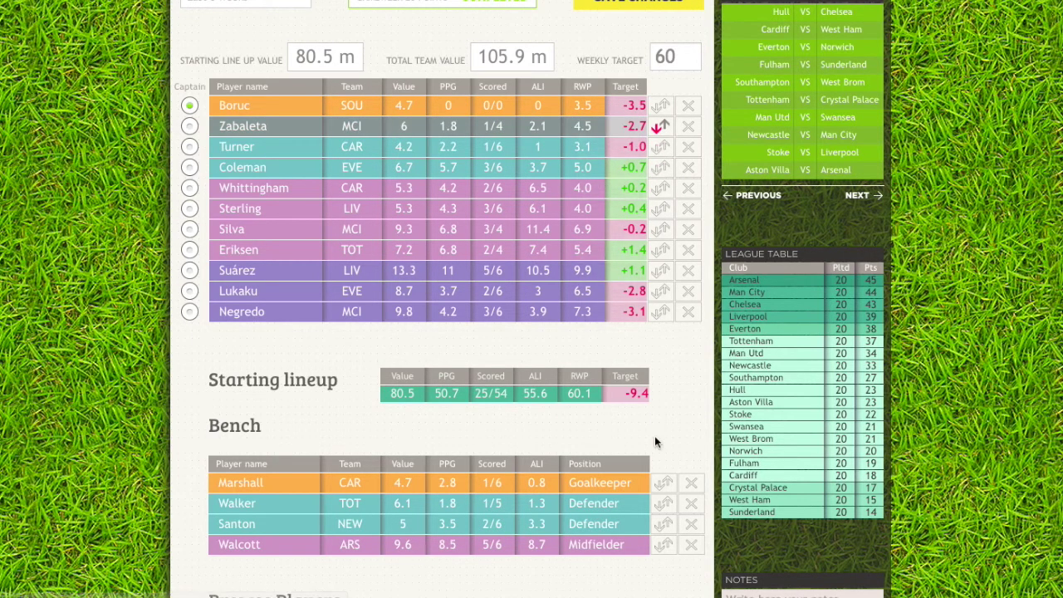
{"action": "left_click", "coordinate": [666, 546]}
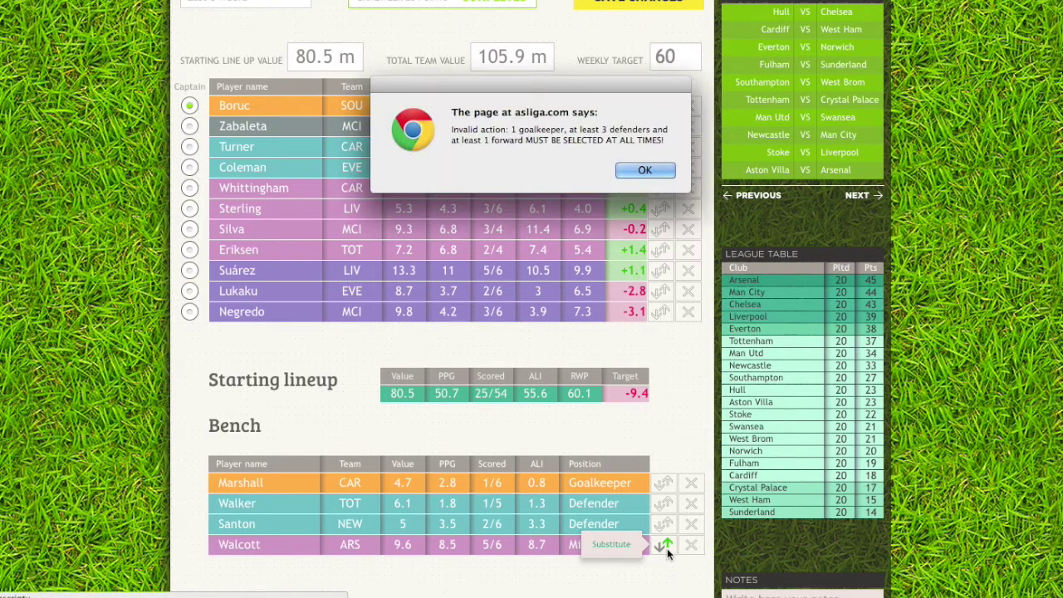
{"action": "left_click", "coordinate": [649, 176]}
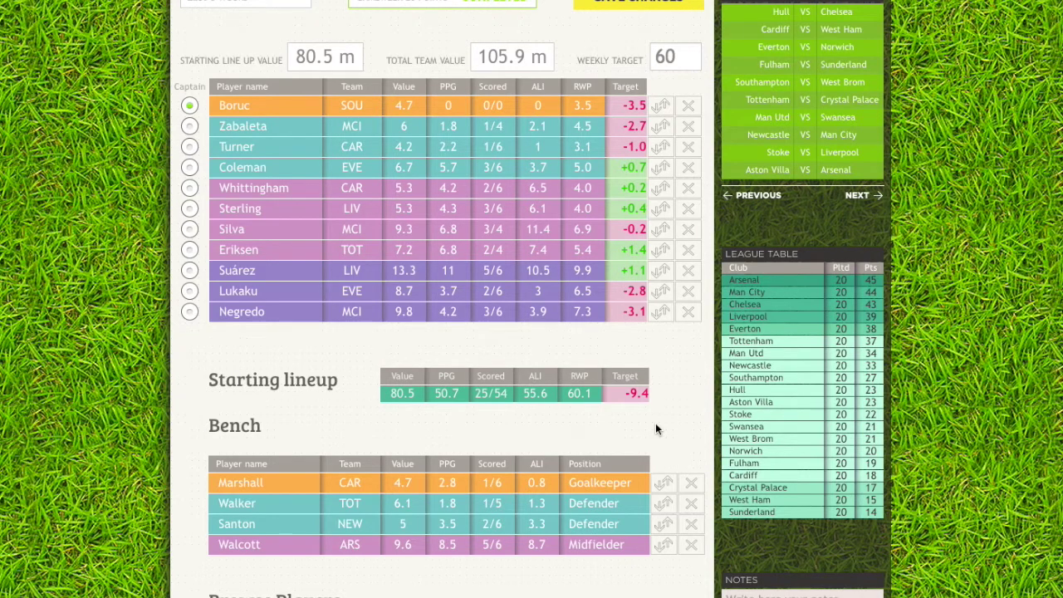
Compare Coleman, Whittingham, Silva, Eriksen, Suárez and Lukaku as captain, ending with Negredo as the team's captain.
{"action": "left_click", "coordinate": [190, 167]}
{"action": "left_click", "coordinate": [191, 188]}
{"action": "left_click", "coordinate": [190, 229]}
{"action": "left_click", "coordinate": [190, 251]}
{"action": "left_click", "coordinate": [191, 273]}
{"action": "left_click", "coordinate": [190, 294]}
{"action": "left_click", "coordinate": [190, 292]}
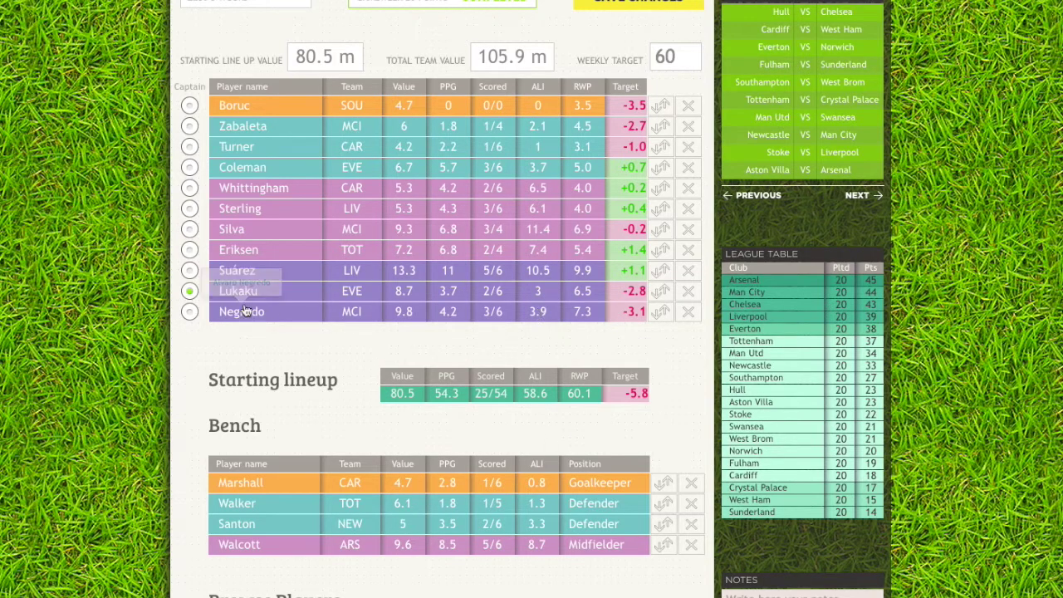
{"action": "left_click", "coordinate": [190, 313]}
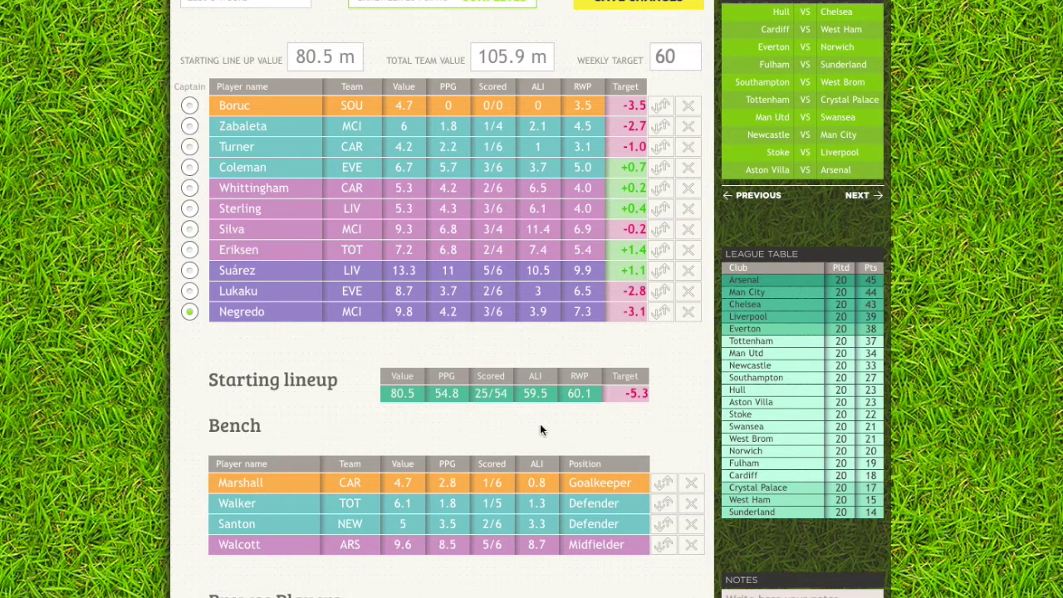
Remove Negredo from the starting lineup and add the Man Utd forward Rooney from the player list in his place.
{"action": "scroll", "coordinate": [591, 449], "scroll_direction": "down", "scroll_amount": 3}
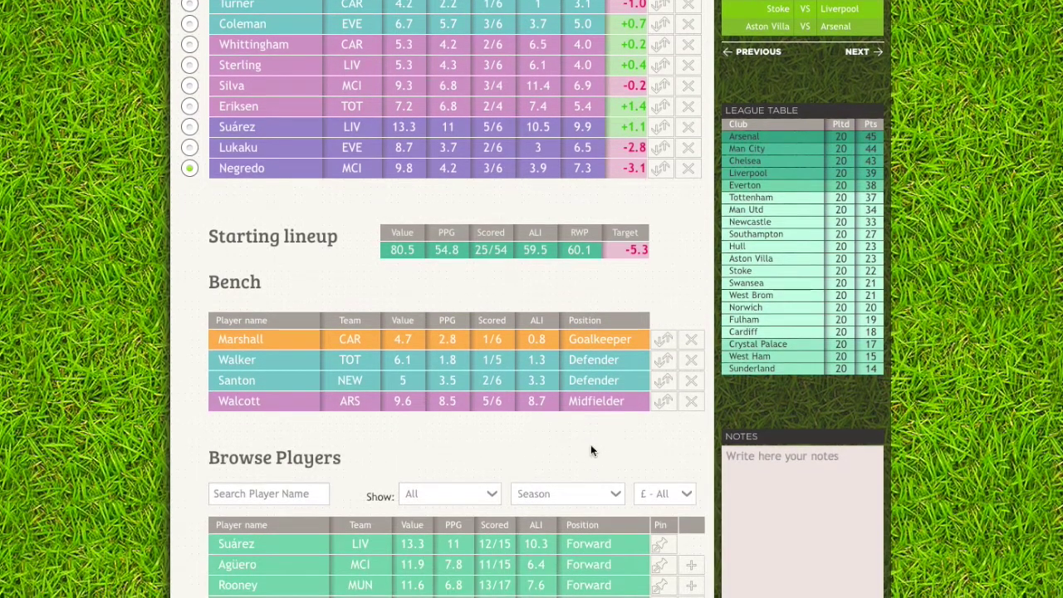
{"action": "scroll", "coordinate": [591, 451], "scroll_direction": "up", "scroll_amount": 3}
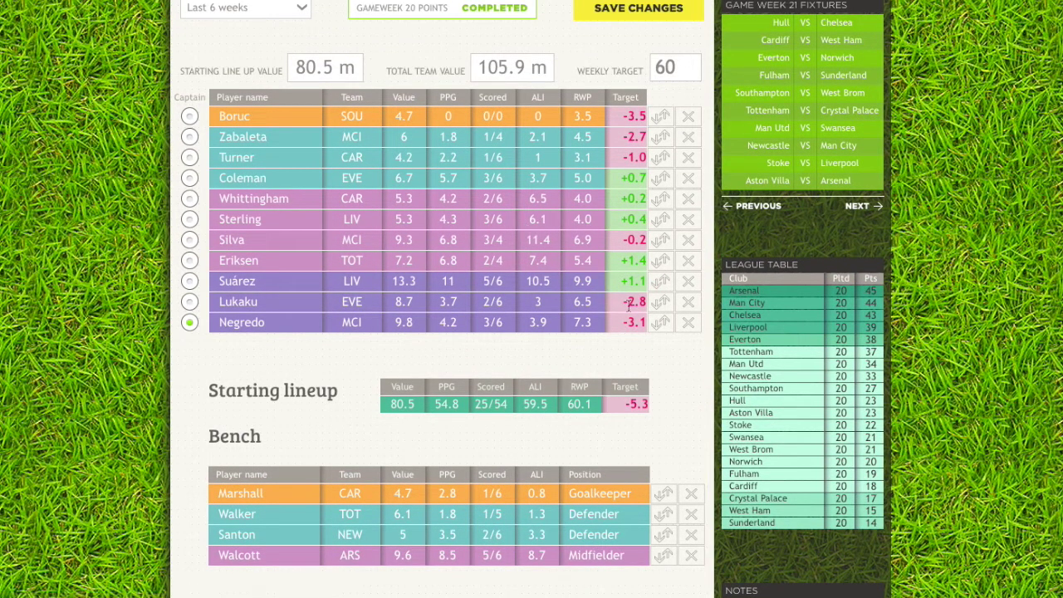
{"action": "scroll", "coordinate": [677, 391], "scroll_direction": "down", "scroll_amount": 1}
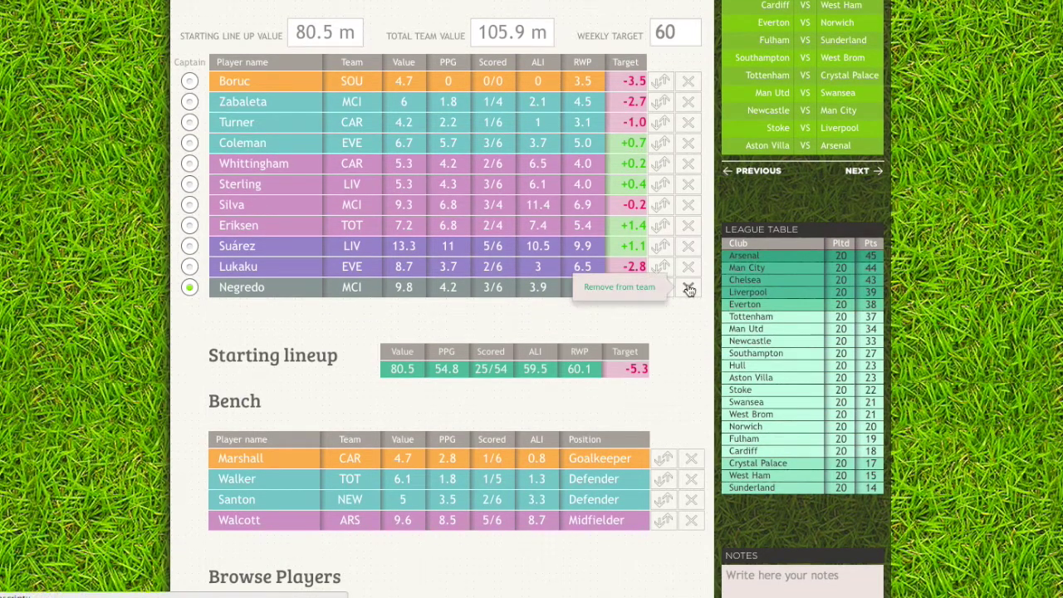
{"action": "scroll", "coordinate": [700, 379], "scroll_direction": "down", "scroll_amount": 2}
{"action": "scroll", "coordinate": [701, 378], "scroll_direction": "down", "scroll_amount": 5}
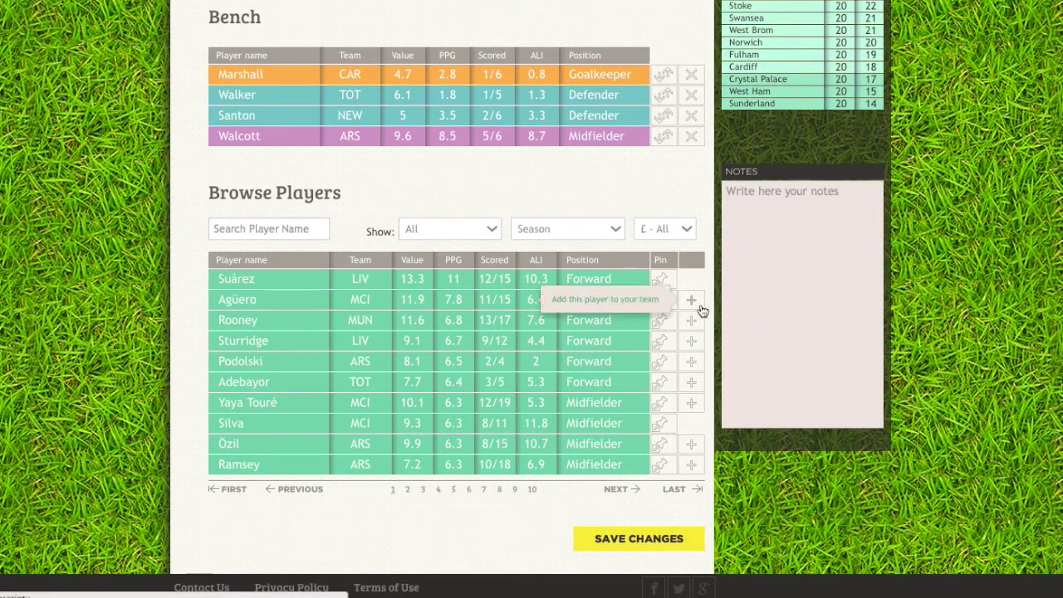
{"action": "left_click", "coordinate": [699, 327]}
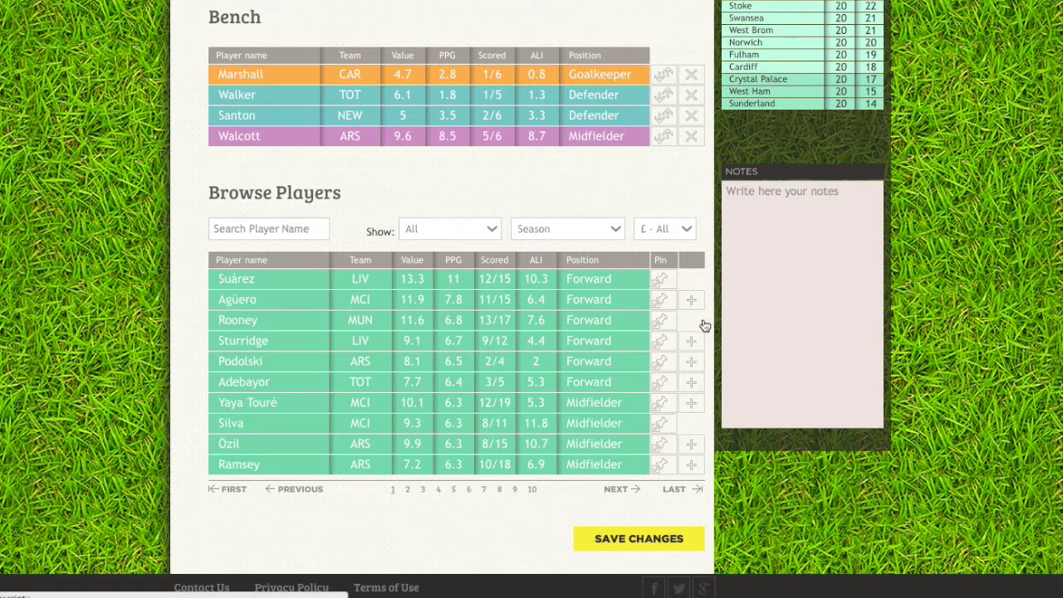
{"action": "scroll", "coordinate": [705, 325], "scroll_direction": "up", "scroll_amount": 3}
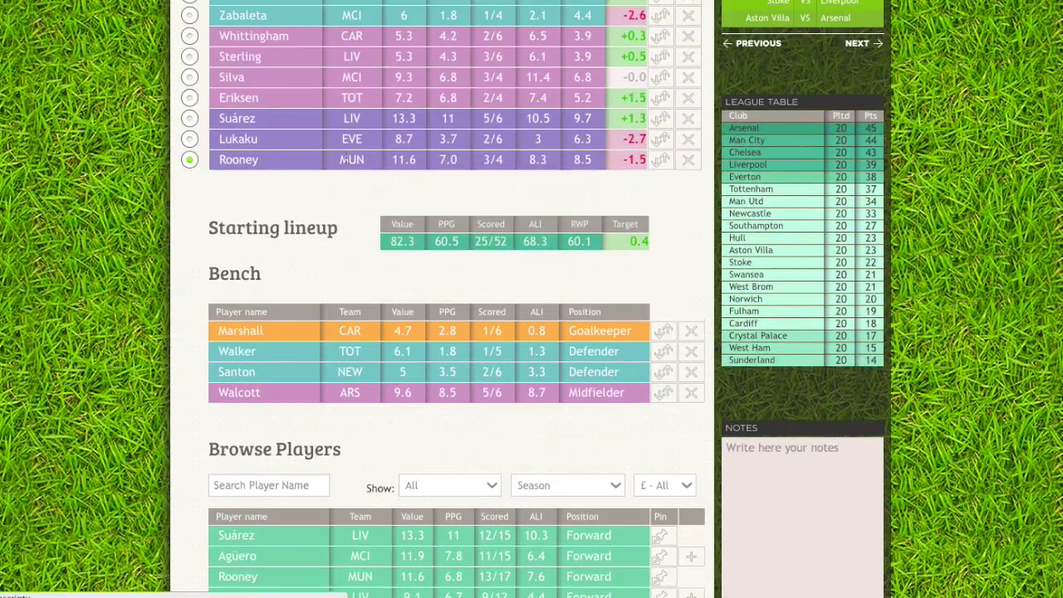
Pin Sturridge, Adebayor, Hazard and Fabio to the head of the player list.
{"action": "scroll", "coordinate": [680, 261], "scroll_direction": "down", "scroll_amount": 3}
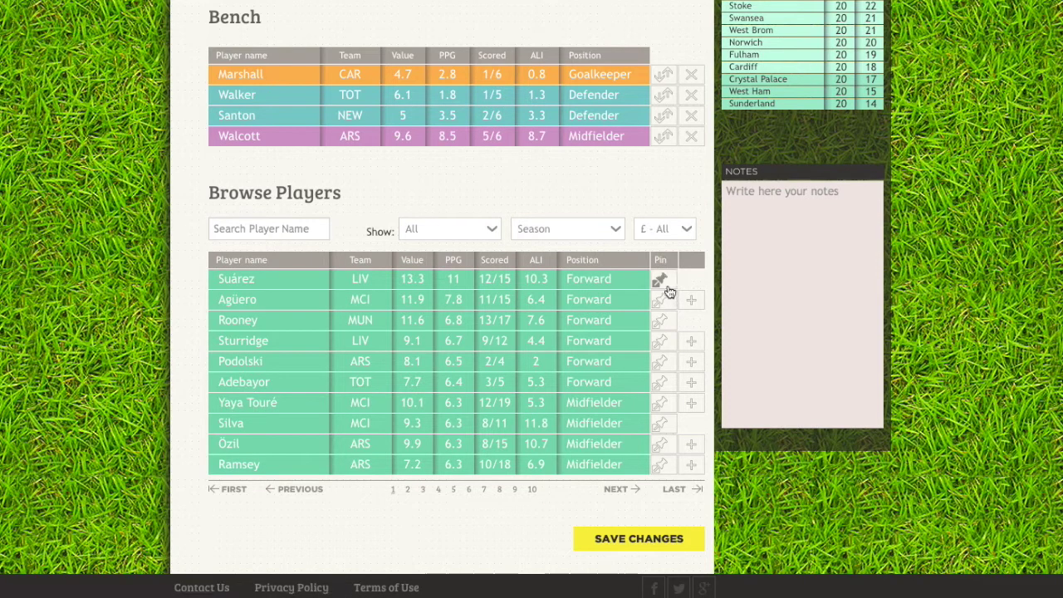
{"action": "left_click", "coordinate": [667, 347]}
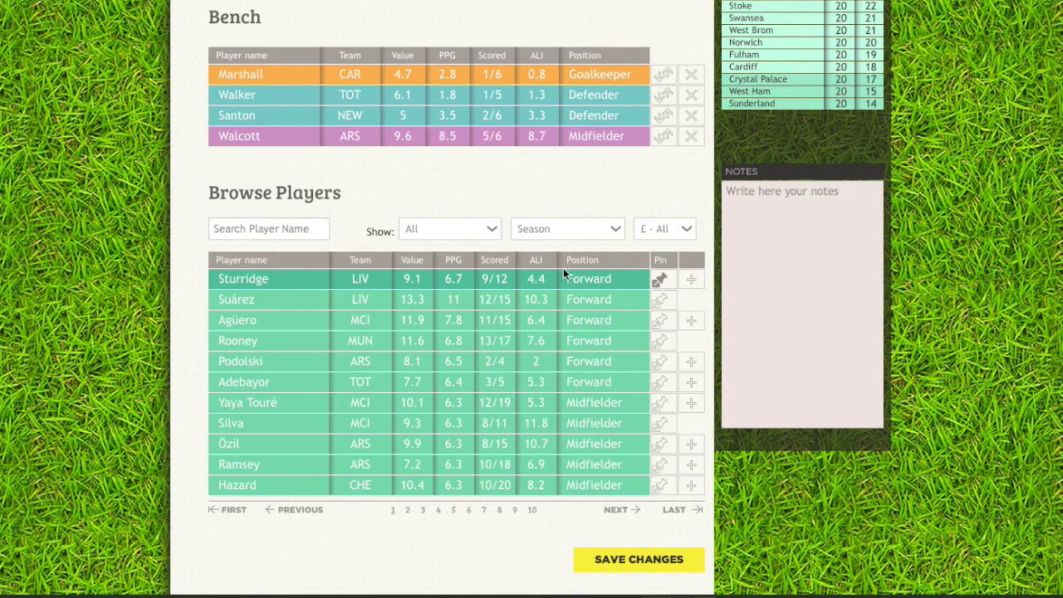
{"action": "left_click", "coordinate": [664, 383]}
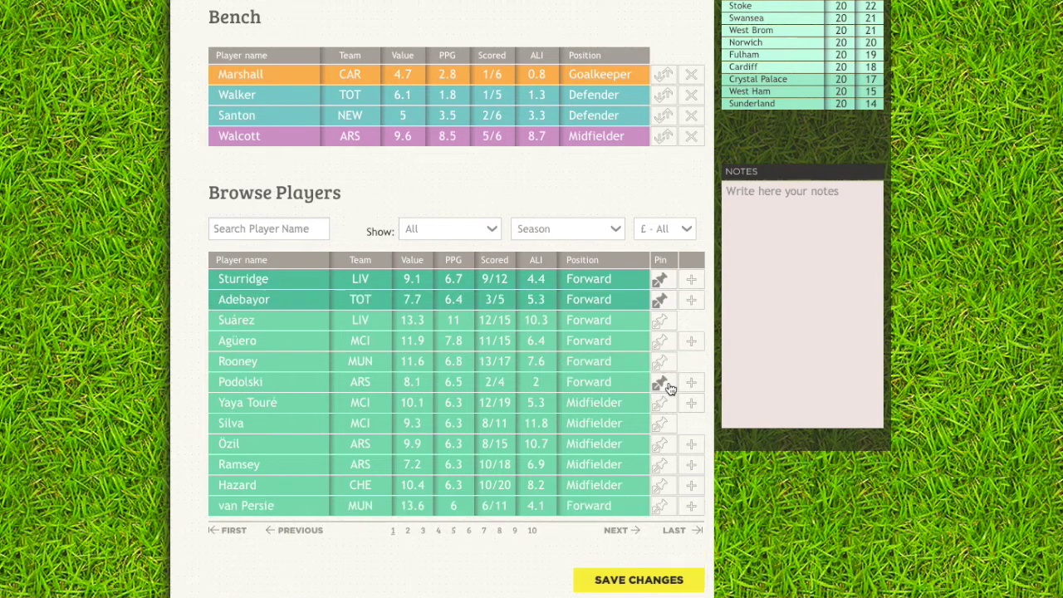
{"action": "left_click", "coordinate": [665, 487]}
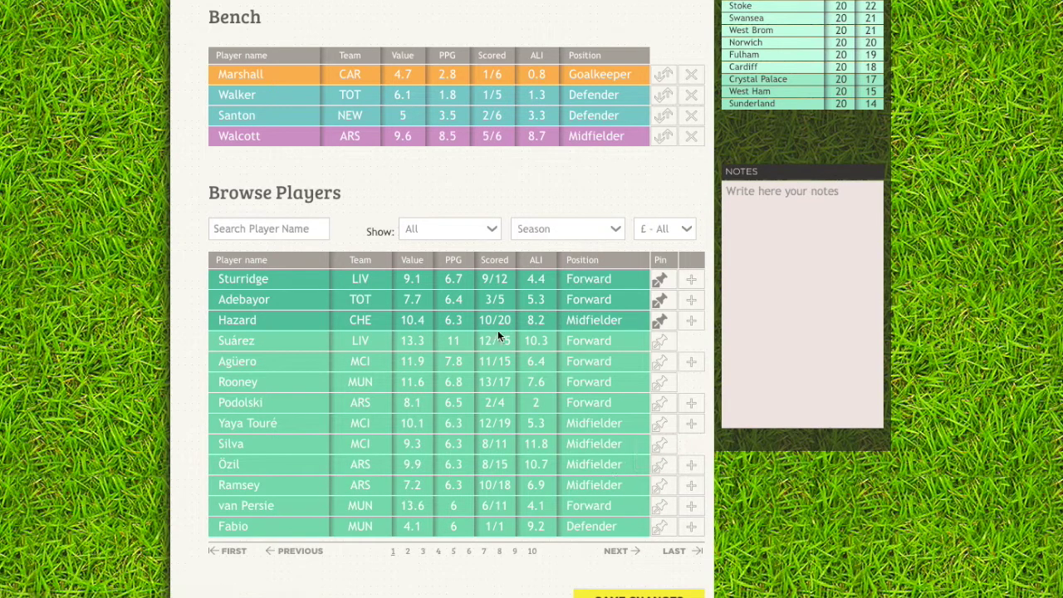
{"action": "left_click", "coordinate": [659, 525]}
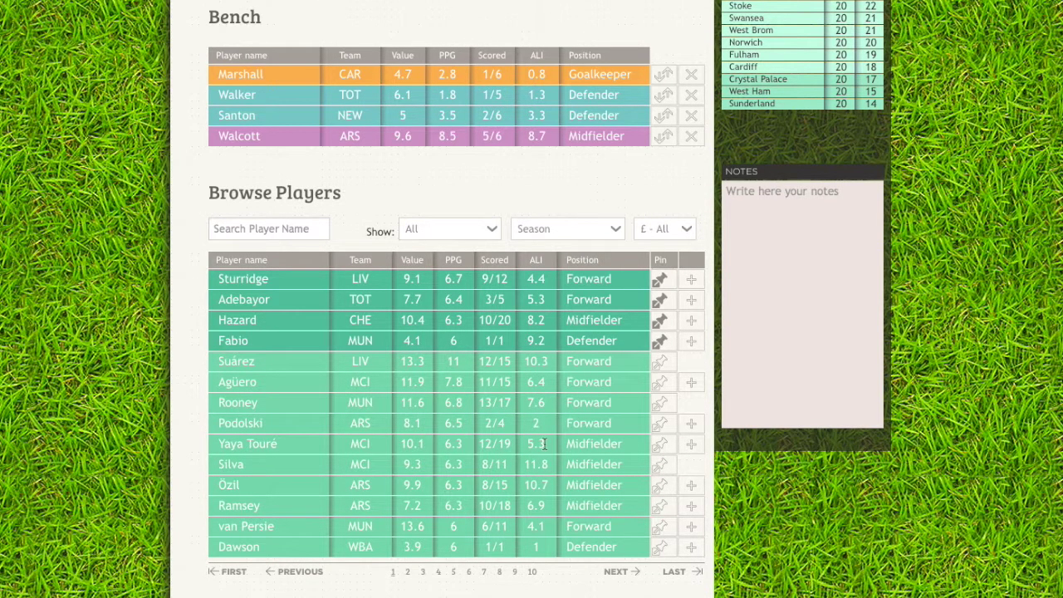
Filter the browsable player list by Goalkeepers, followed by Forwards.
{"action": "scroll", "coordinate": [544, 443], "scroll_direction": "down", "scroll_amount": 1}
{"action": "left_click", "coordinate": [473, 208]}
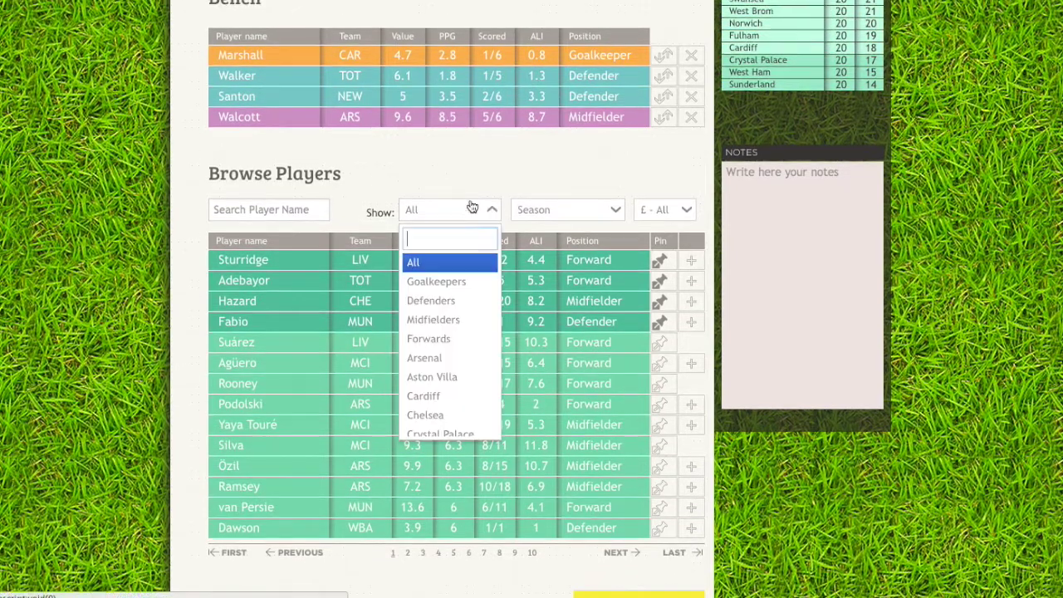
{"action": "left_click", "coordinate": [474, 284]}
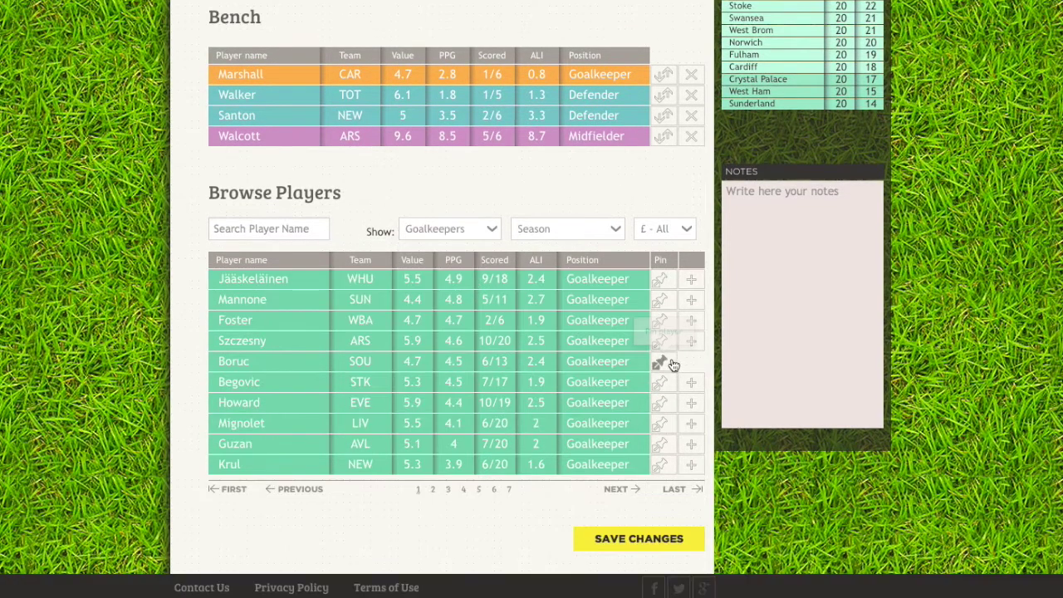
{"action": "left_click", "coordinate": [482, 230]}
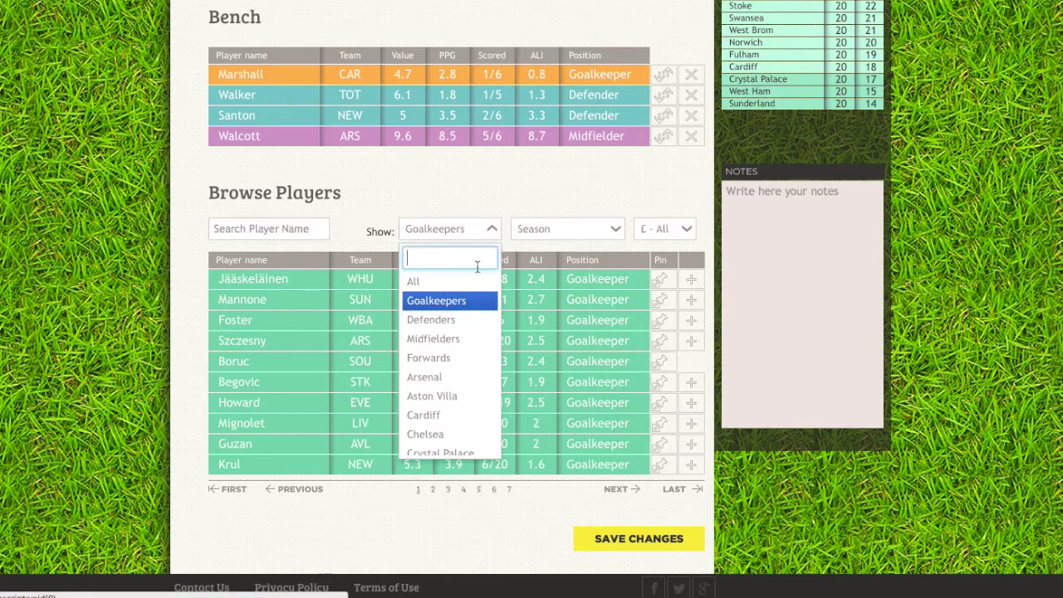
{"action": "left_click", "coordinate": [477, 358]}
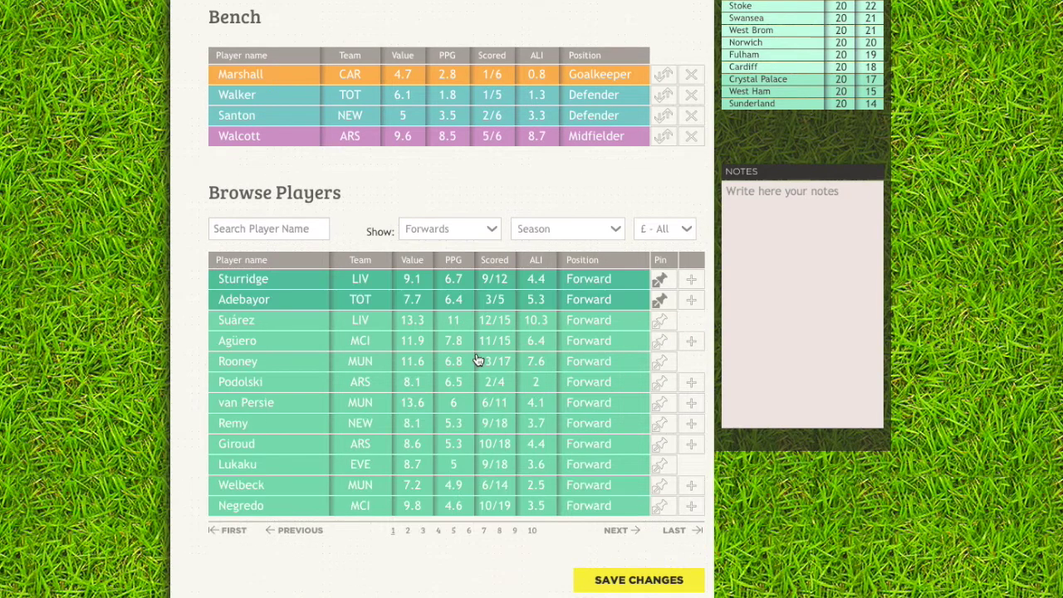
Filter the player list by Liverpool and unpin Sturridge.
{"action": "left_click", "coordinate": [469, 230]}
{"action": "scroll", "coordinate": [462, 407], "scroll_direction": "down", "scroll_amount": 3}
{"action": "scroll", "coordinate": [462, 415], "scroll_direction": "down", "scroll_amount": 1}
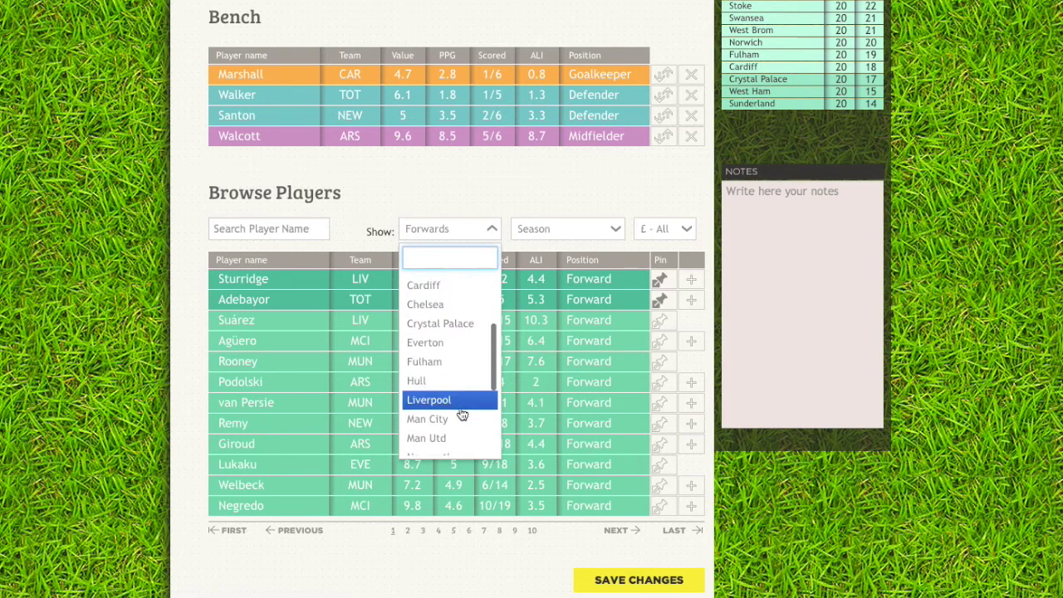
{"action": "left_click", "coordinate": [460, 402]}
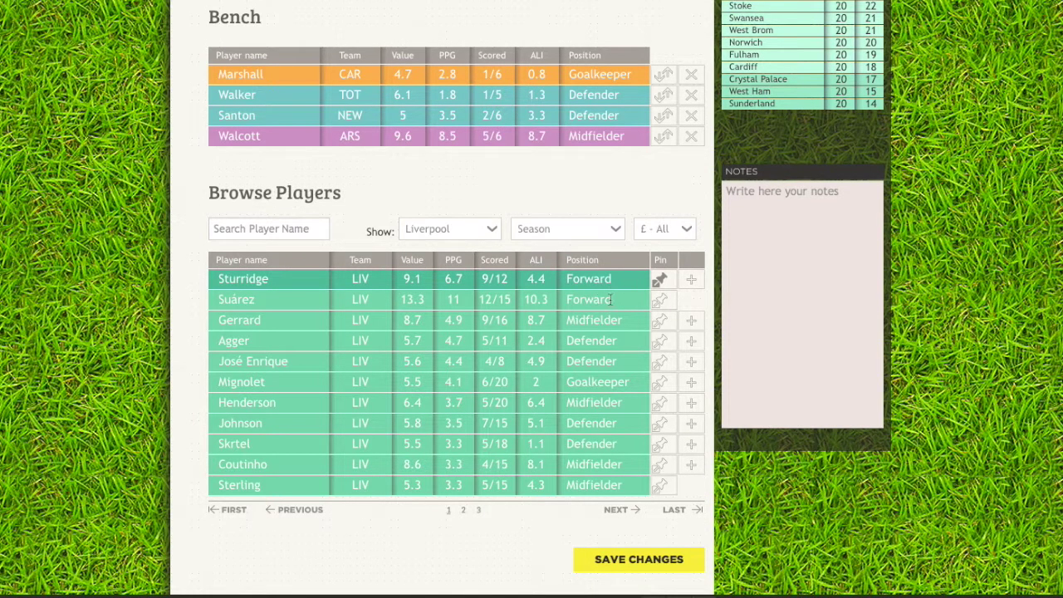
{"action": "left_click", "coordinate": [663, 286]}
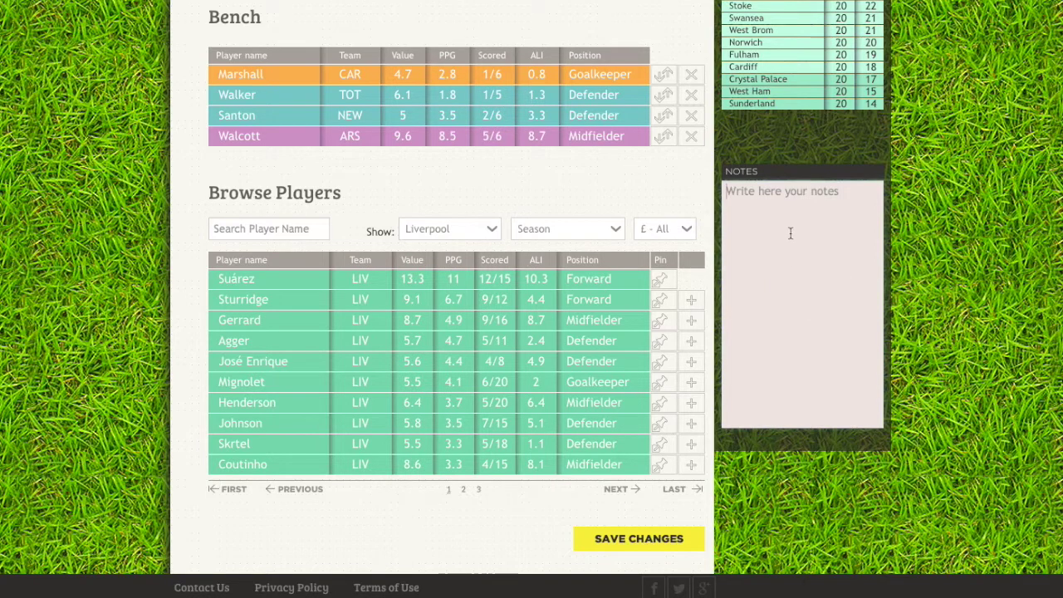
Write the note "For anything." beside the team and save the team changes.
{"action": "type", "text": "For a"}
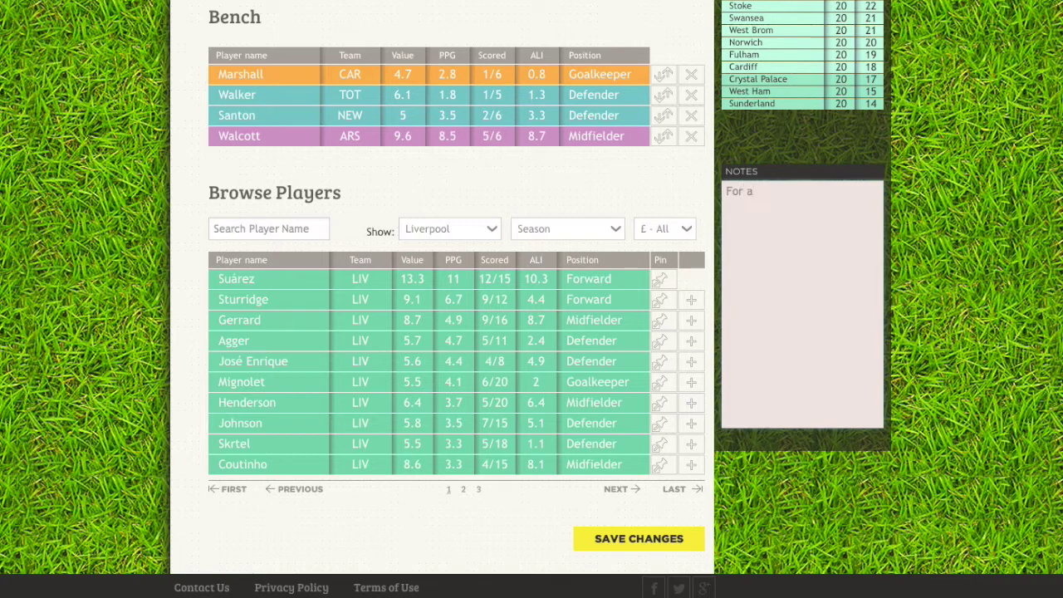
{"action": "type", "text": "nything."}
{"action": "scroll", "coordinate": [532, 299], "scroll_direction": "up", "scroll_amount": 2}
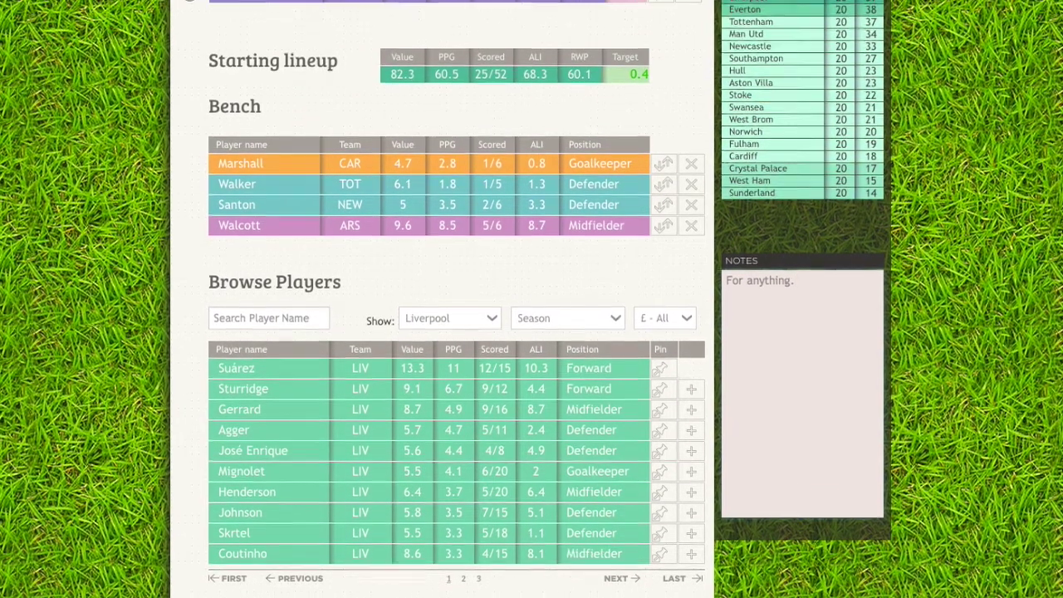
{"action": "scroll", "coordinate": [706, 440], "scroll_direction": "down", "scroll_amount": 2}
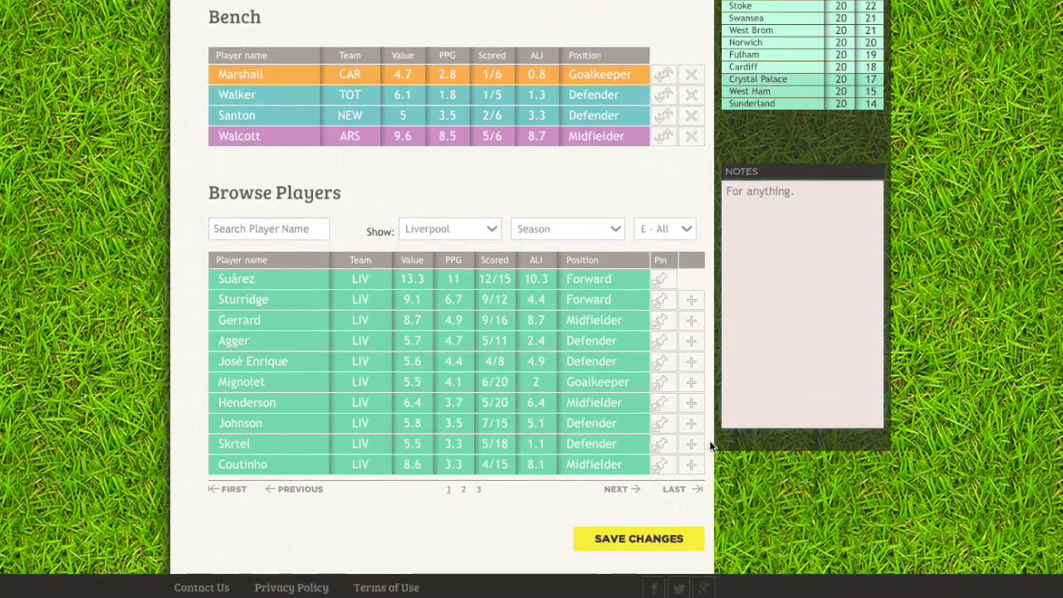
{"action": "left_click", "coordinate": [672, 539]}
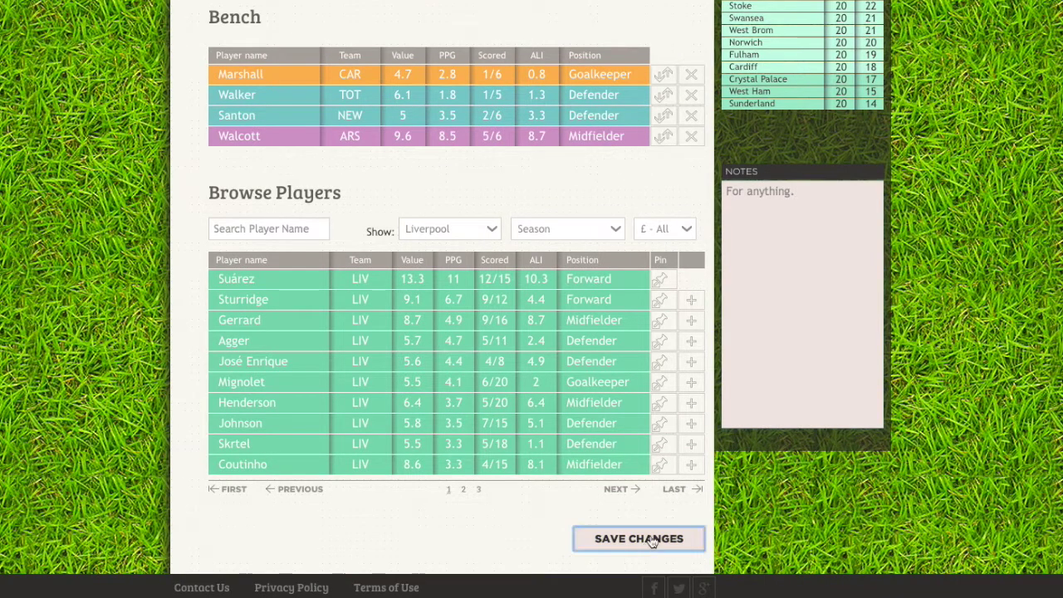
{"action": "scroll", "coordinate": [736, 214], "scroll_direction": "up", "scroll_amount": 10}
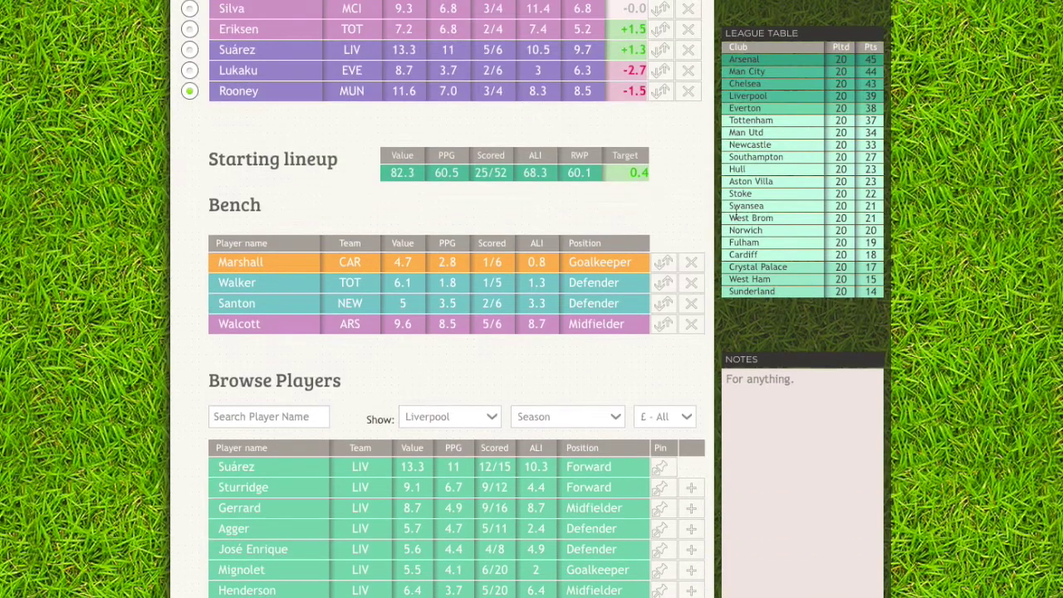
Limit the browsable Liverpool players to a price of 6.5, keeping the statistics period at Season.
{"action": "scroll", "coordinate": [736, 217], "scroll_direction": "up", "scroll_amount": 1}
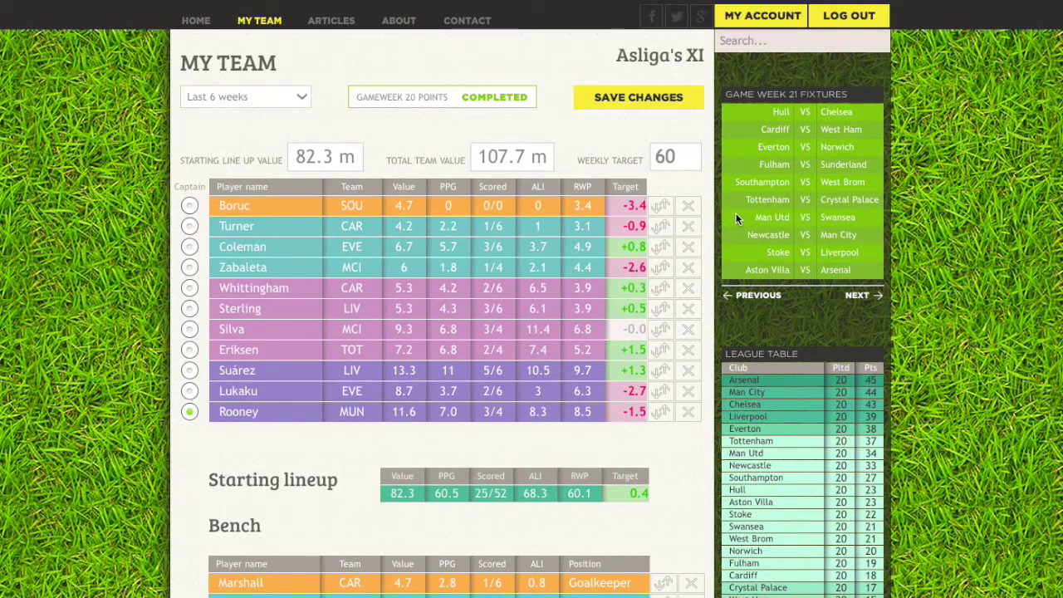
{"action": "scroll", "coordinate": [659, 369], "scroll_direction": "down", "scroll_amount": 10}
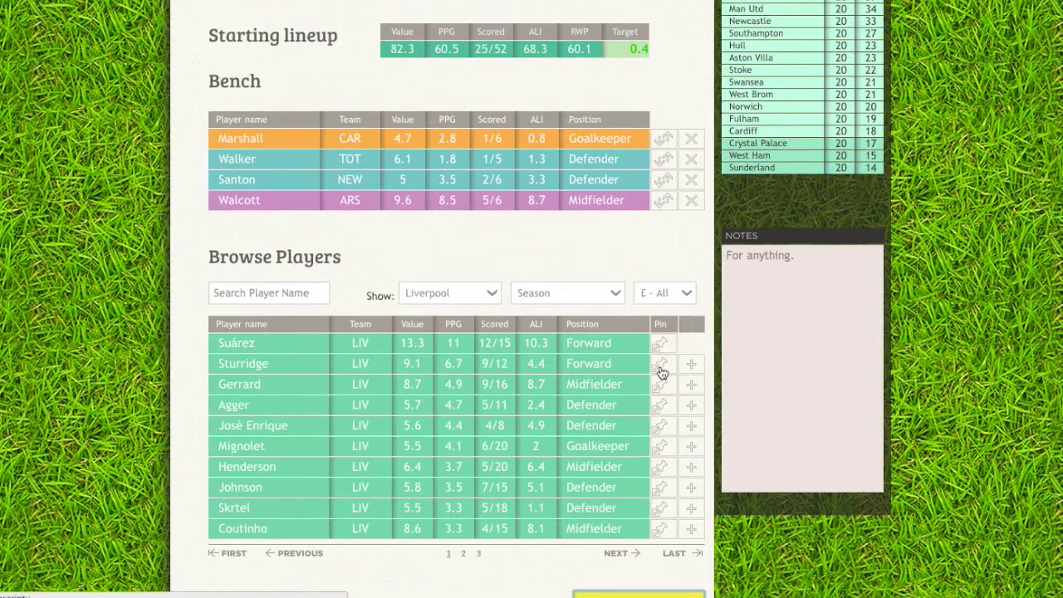
{"action": "left_click", "coordinate": [581, 297]}
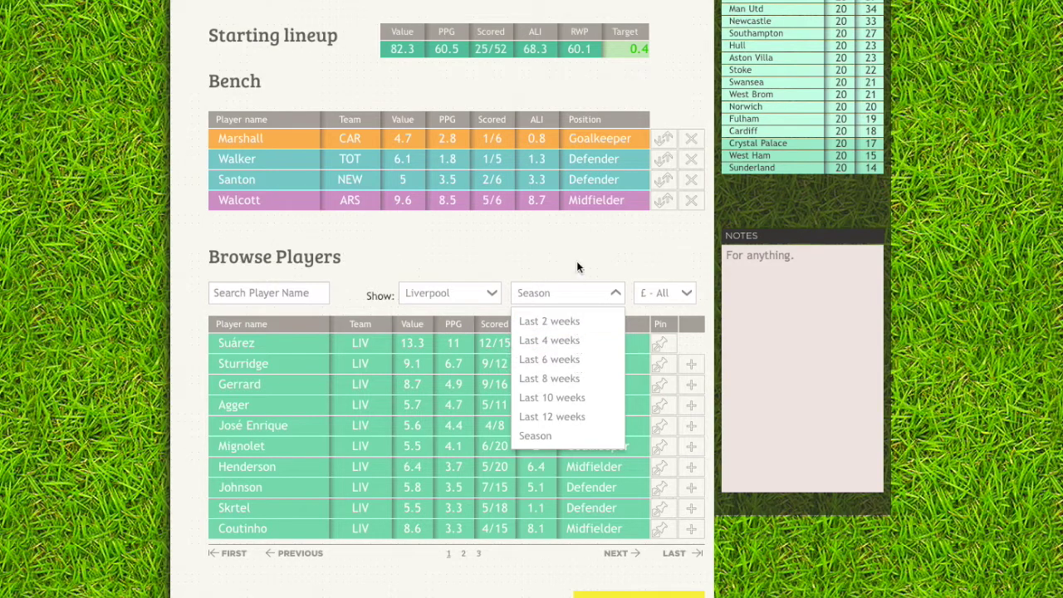
{"action": "left_click", "coordinate": [616, 271]}
{"action": "left_click", "coordinate": [662, 296]}
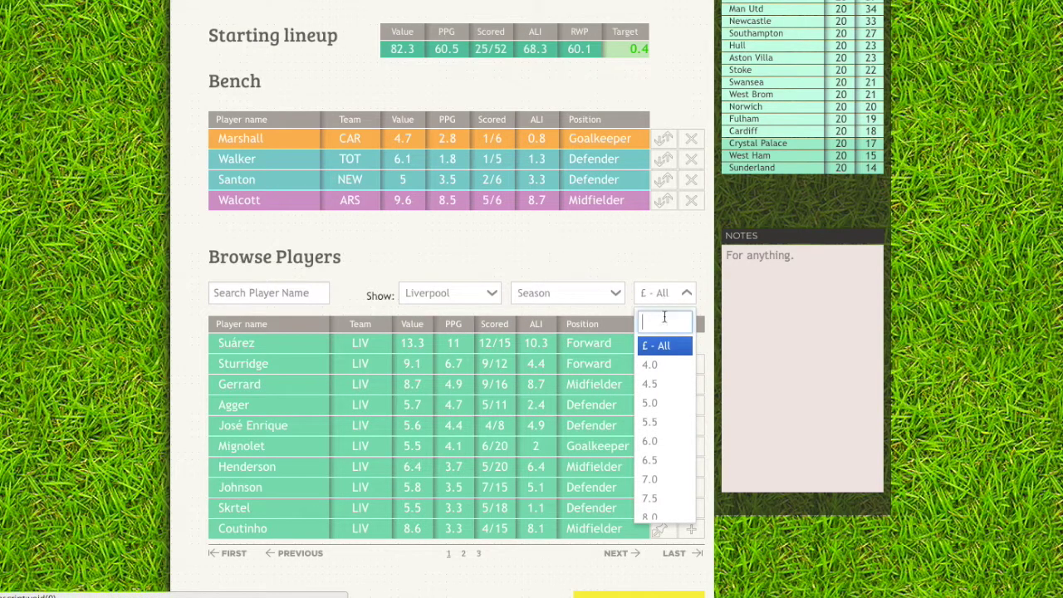
{"action": "left_click", "coordinate": [665, 463]}
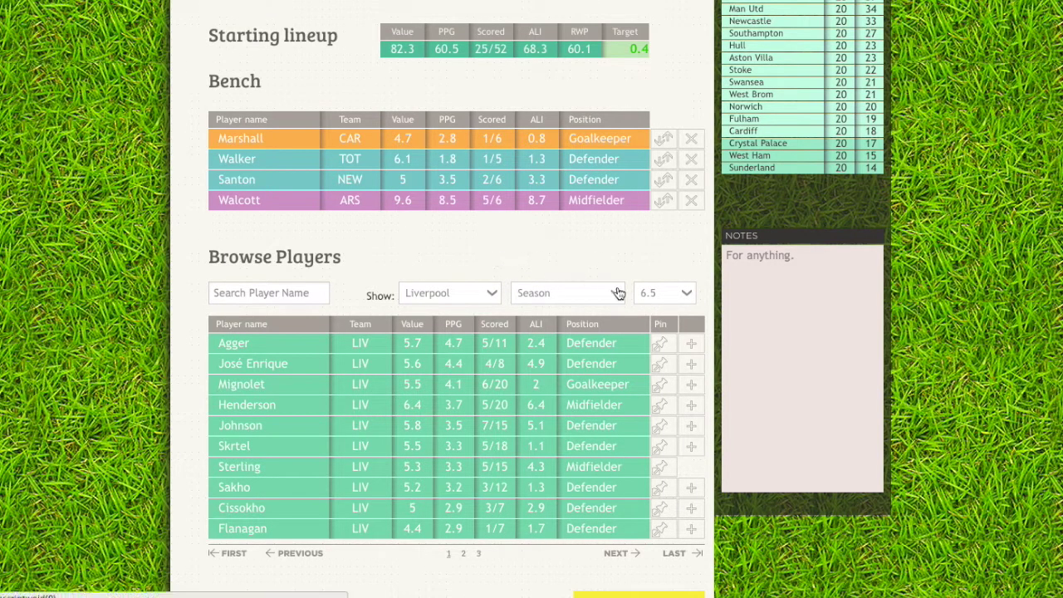
{"action": "left_click", "coordinate": [669, 296]}
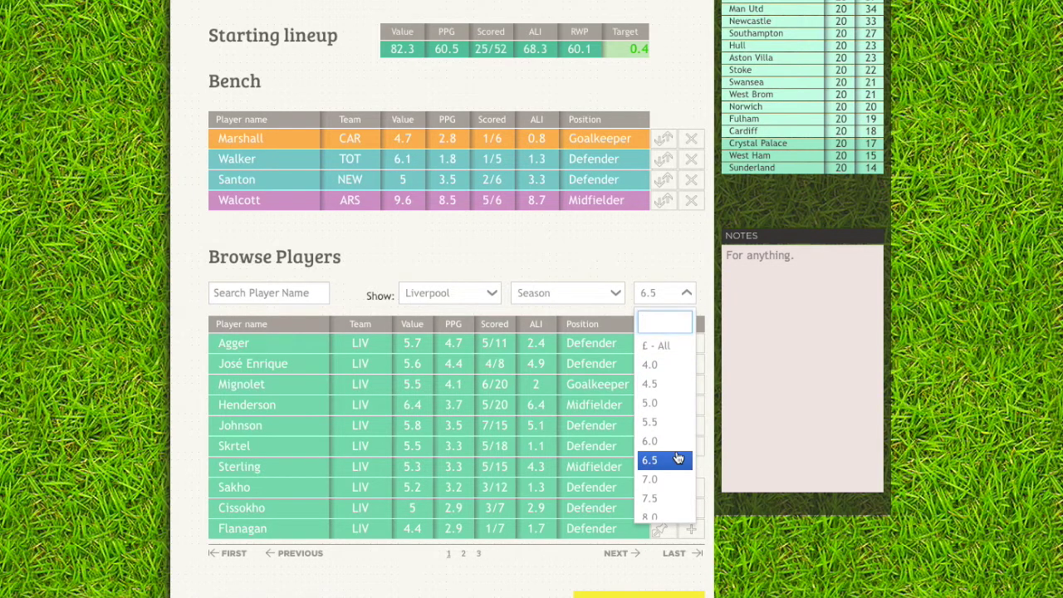
{"action": "left_click", "coordinate": [677, 459]}
Switch the browsable player list from Liverpool to Midfielders.
{"action": "left_click", "coordinate": [488, 296]}
{"action": "scroll", "coordinate": [465, 439], "scroll_direction": "down", "scroll_amount": 5}
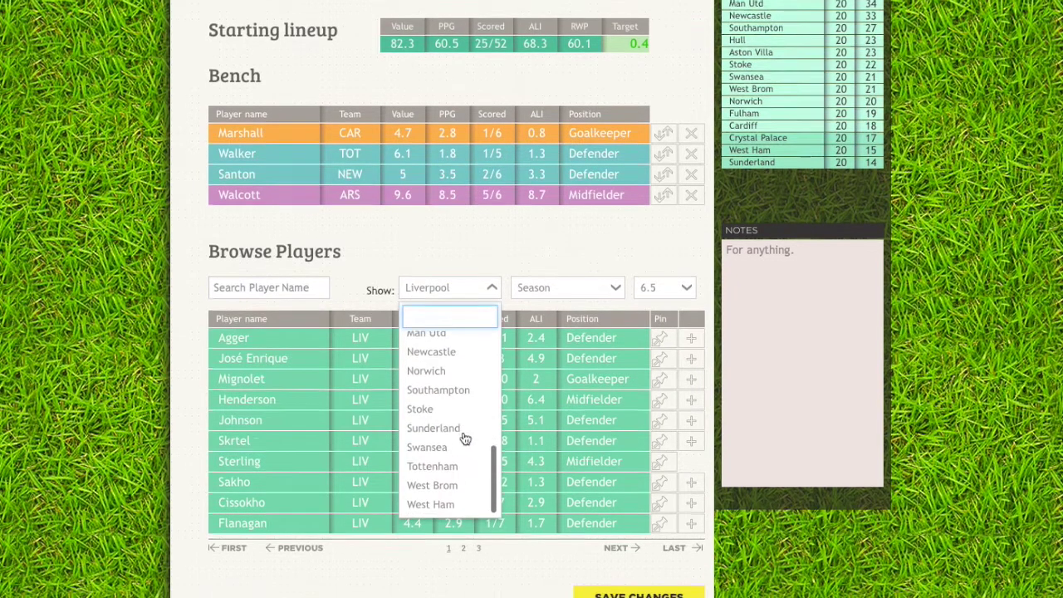
{"action": "scroll", "coordinate": [465, 438], "scroll_direction": "up", "scroll_amount": 6}
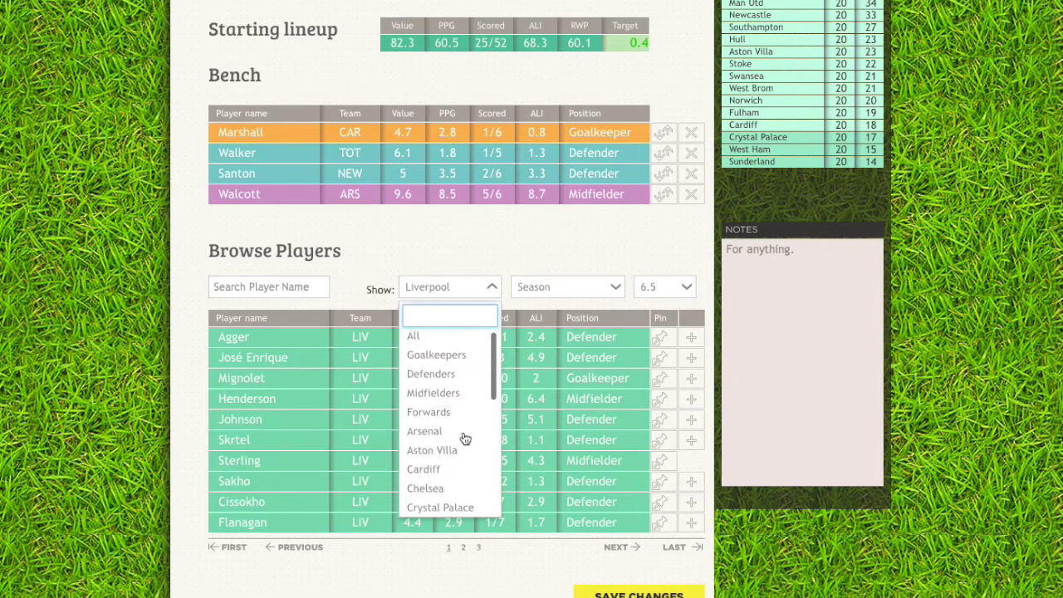
{"action": "left_click", "coordinate": [460, 397]}
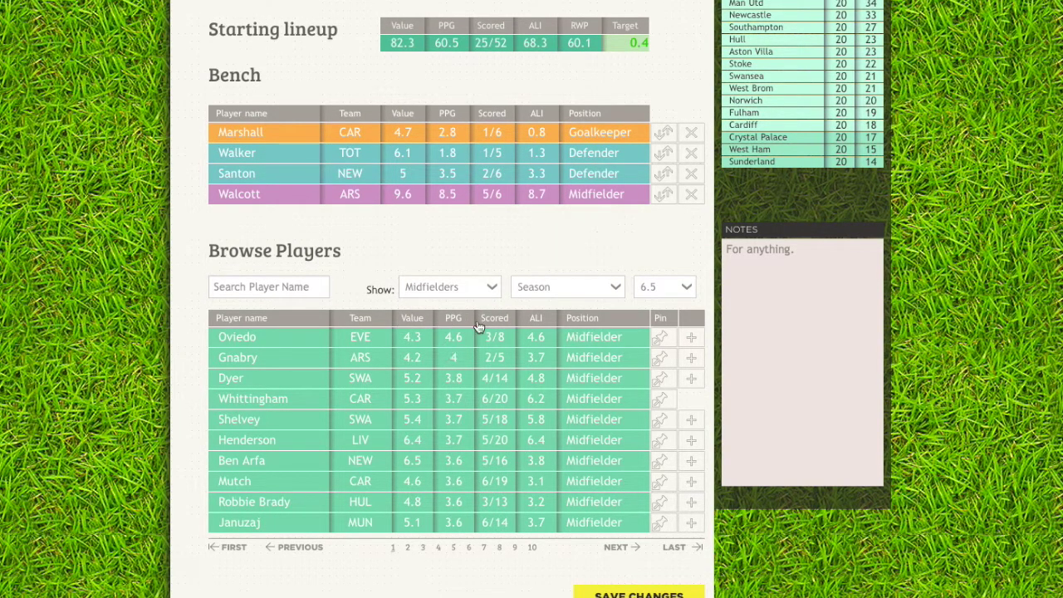
Sort the midfielders by ALI, Value, PPG and Scored in turn, finishing with the highest ALI first.
{"action": "left_click", "coordinate": [535, 320]}
{"action": "left_click", "coordinate": [536, 321]}
{"action": "left_click", "coordinate": [415, 321]}
{"action": "left_click", "coordinate": [414, 321]}
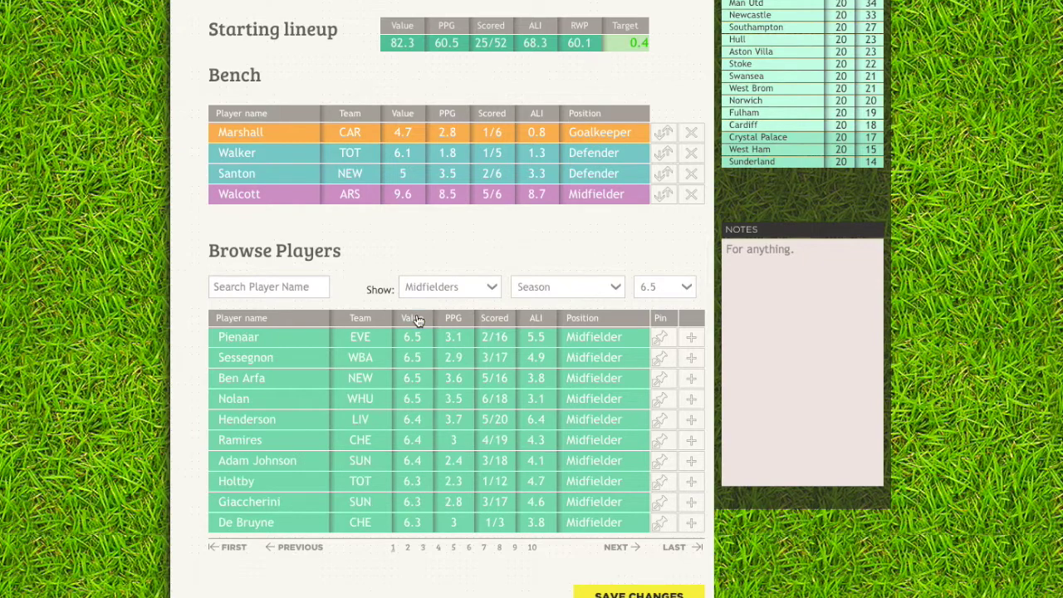
{"action": "left_click", "coordinate": [455, 320]}
{"action": "left_click", "coordinate": [455, 321]}
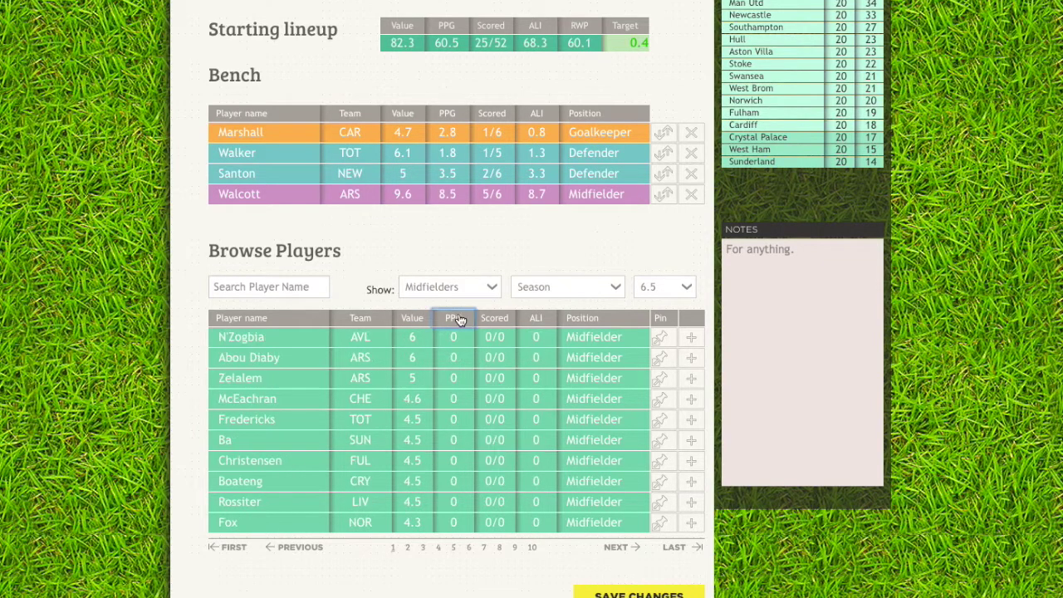
{"action": "left_click", "coordinate": [503, 323]}
{"action": "left_click", "coordinate": [504, 323]}
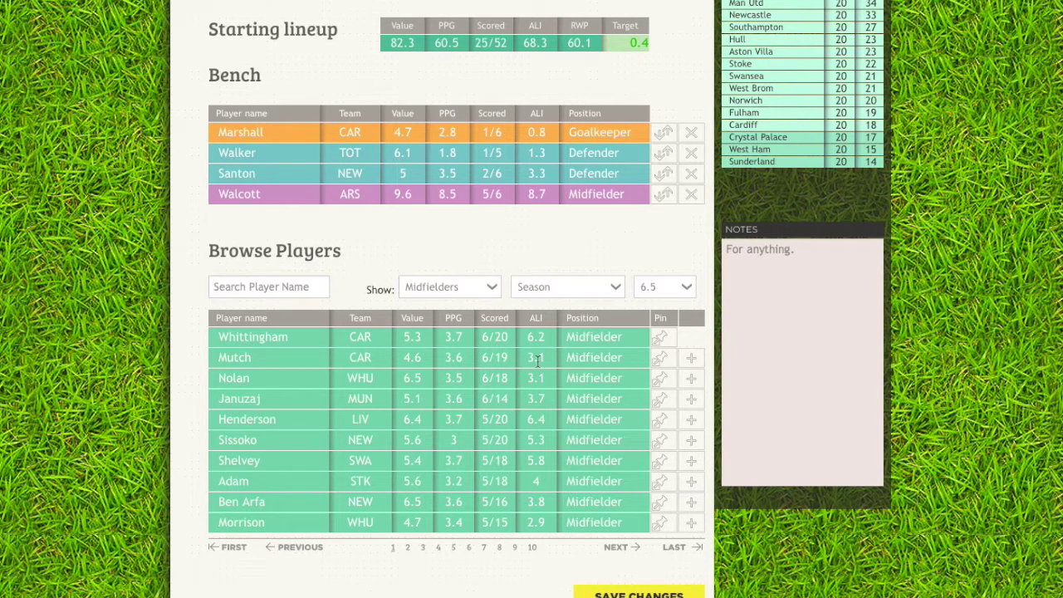
{"action": "left_click", "coordinate": [537, 322]}
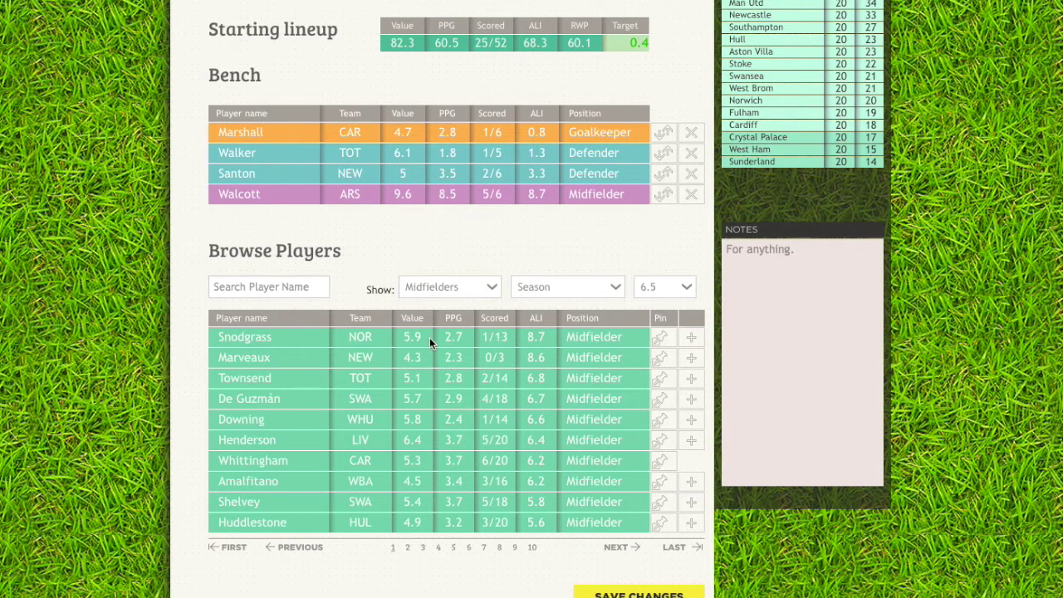
Page through the sorted midfielders up to the last page and return to the first page.
{"action": "left_click", "coordinate": [410, 549]}
{"action": "left_click", "coordinate": [422, 550]}
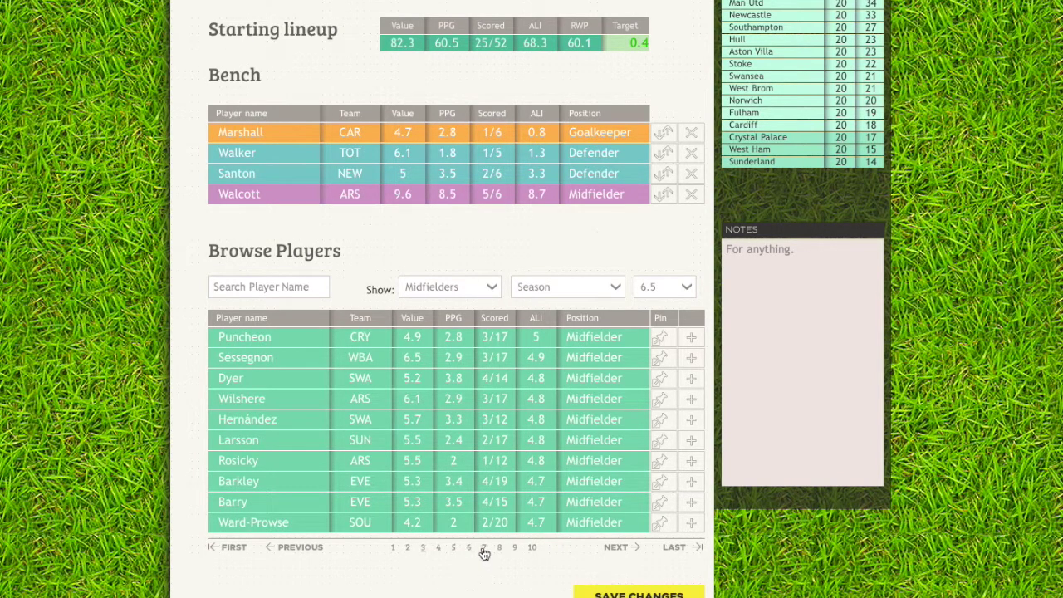
{"action": "left_click", "coordinate": [484, 550]}
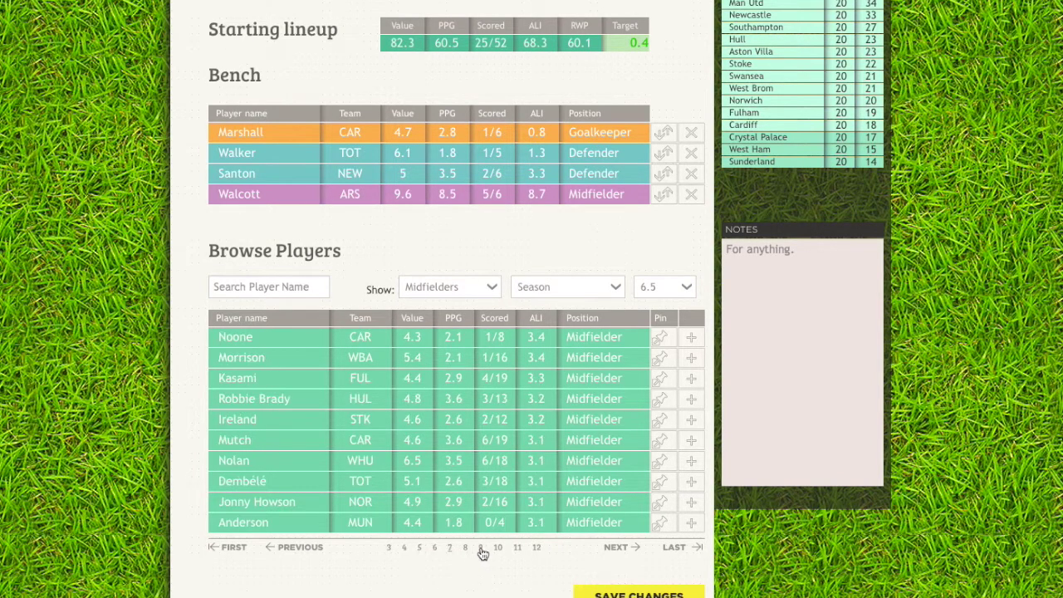
{"action": "left_click", "coordinate": [390, 550]}
{"action": "left_click", "coordinate": [631, 548]}
{"action": "left_click", "coordinate": [633, 550]}
{"action": "left_click", "coordinate": [635, 550]}
{"action": "left_click", "coordinate": [700, 547]}
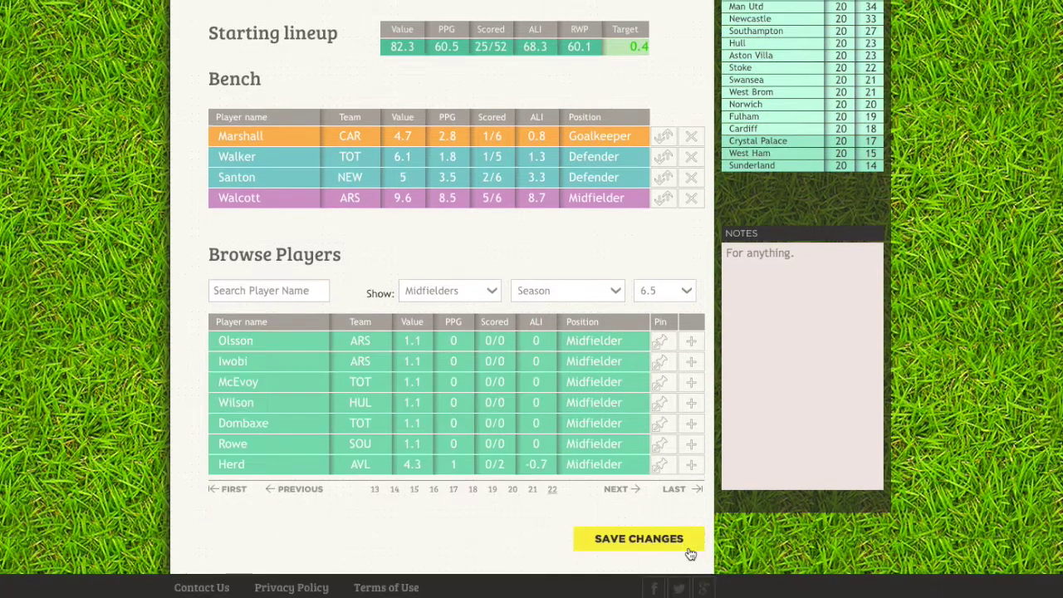
{"action": "left_click", "coordinate": [230, 493]}
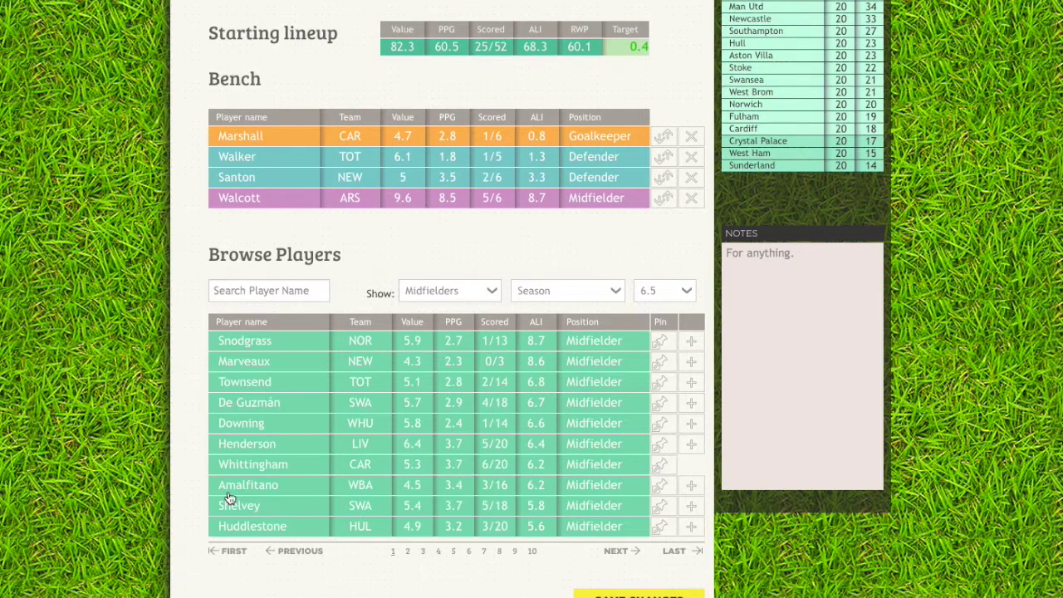
Browse the upcoming fixtures forward from game week 21 and go back to game week 25.
{"action": "scroll", "coordinate": [373, 353], "scroll_direction": "up", "scroll_amount": 2}
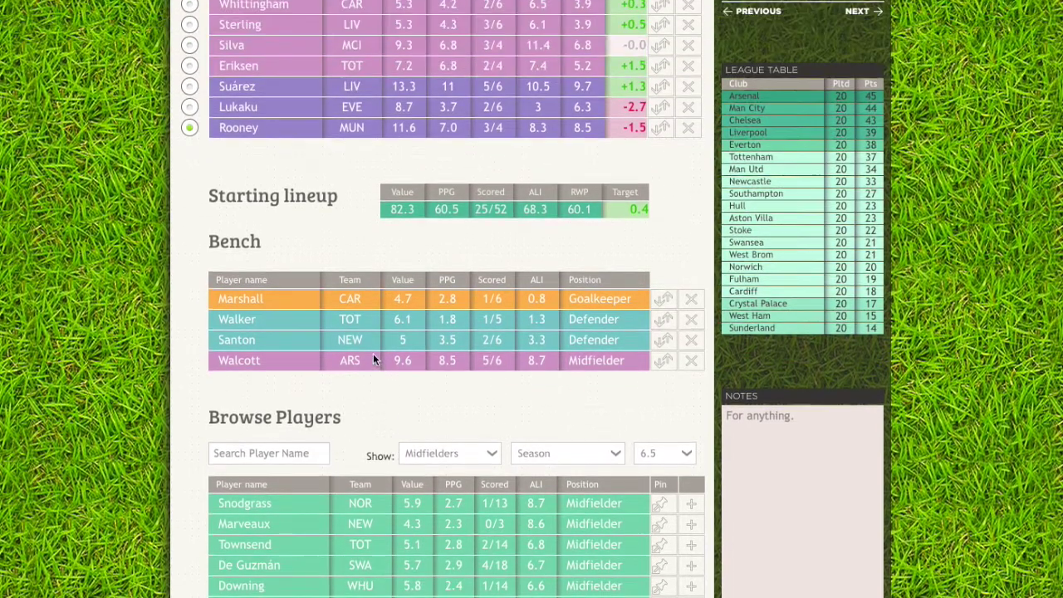
{"action": "scroll", "coordinate": [373, 353], "scroll_direction": "up", "scroll_amount": 4}
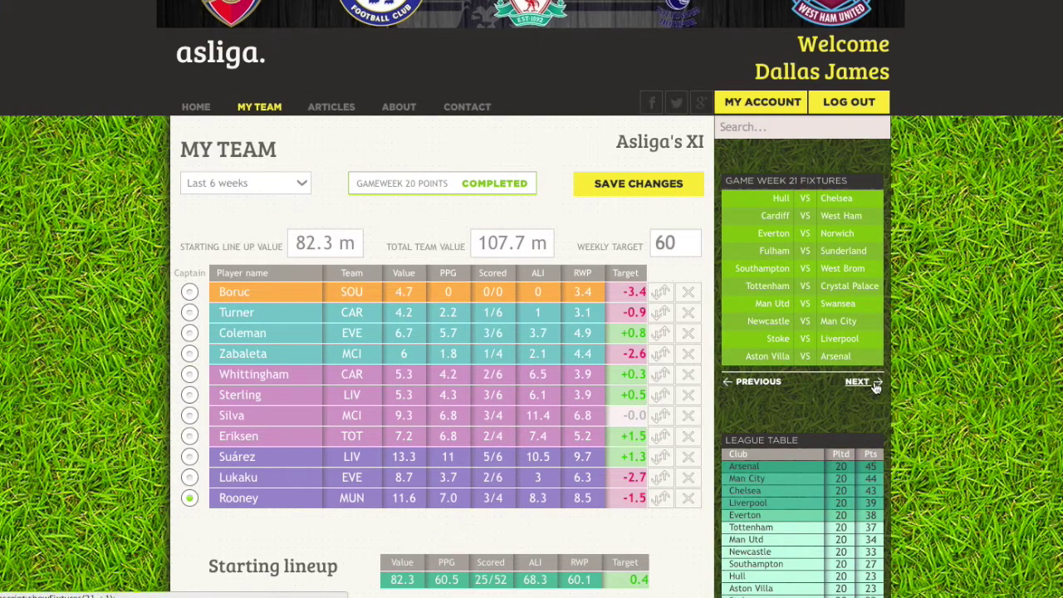
{"action": "left_click", "coordinate": [875, 388]}
{"action": "left_click", "coordinate": [875, 388]}
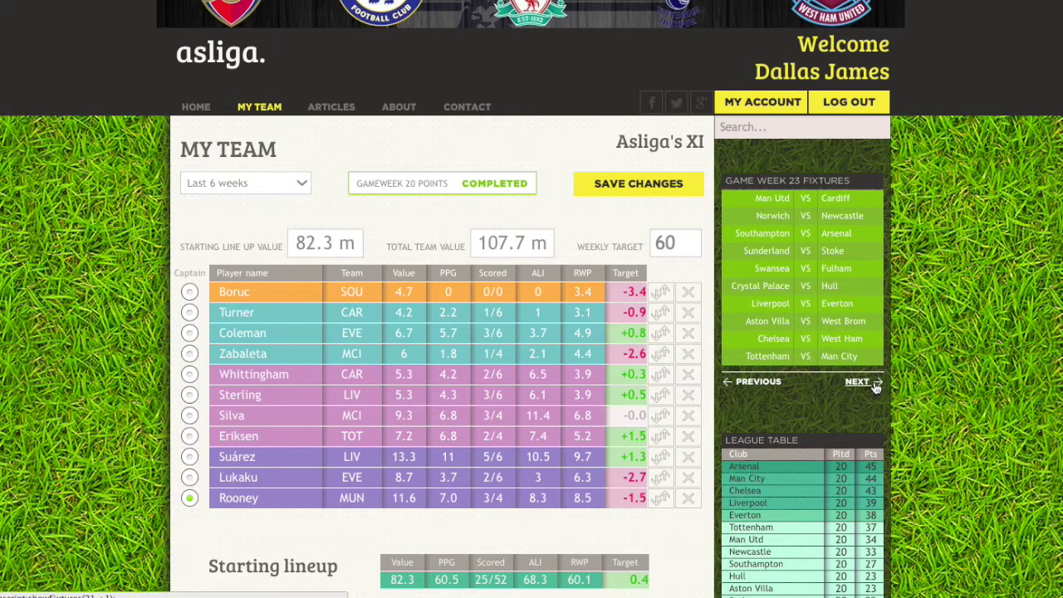
{"action": "left_click", "coordinate": [876, 388]}
{"action": "left_click", "coordinate": [875, 388]}
{"action": "left_click", "coordinate": [876, 388]}
{"action": "left_click", "coordinate": [875, 388]}
{"action": "left_click", "coordinate": [766, 387]}
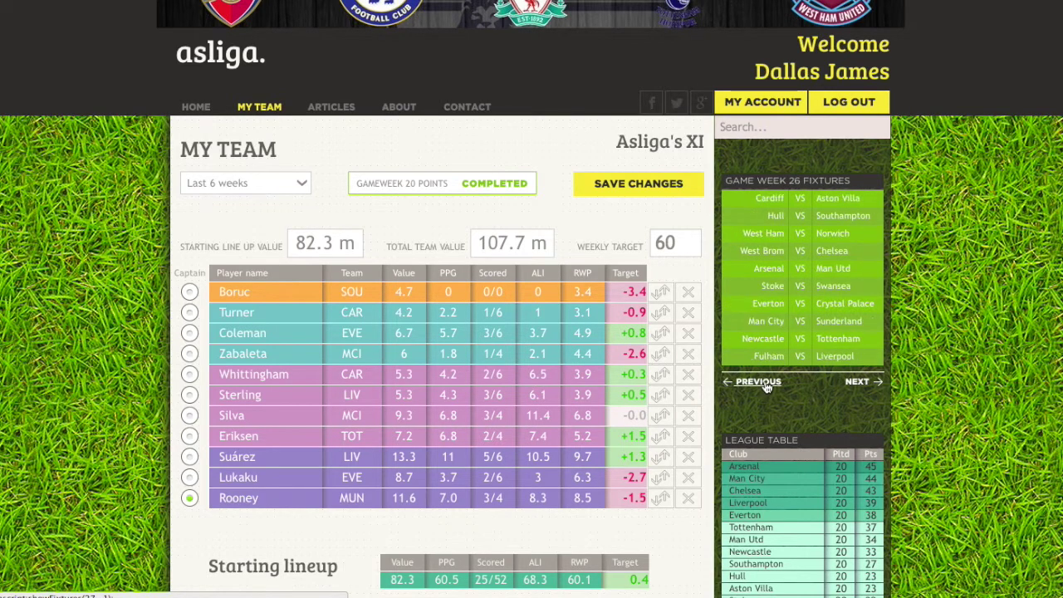
{"action": "left_click", "coordinate": [766, 387]}
Review the whole team page, including the starting lineup and its target figures, the bench and the browsable players.
{"action": "scroll", "coordinate": [371, 285], "scroll_direction": "down", "scroll_amount": 1}
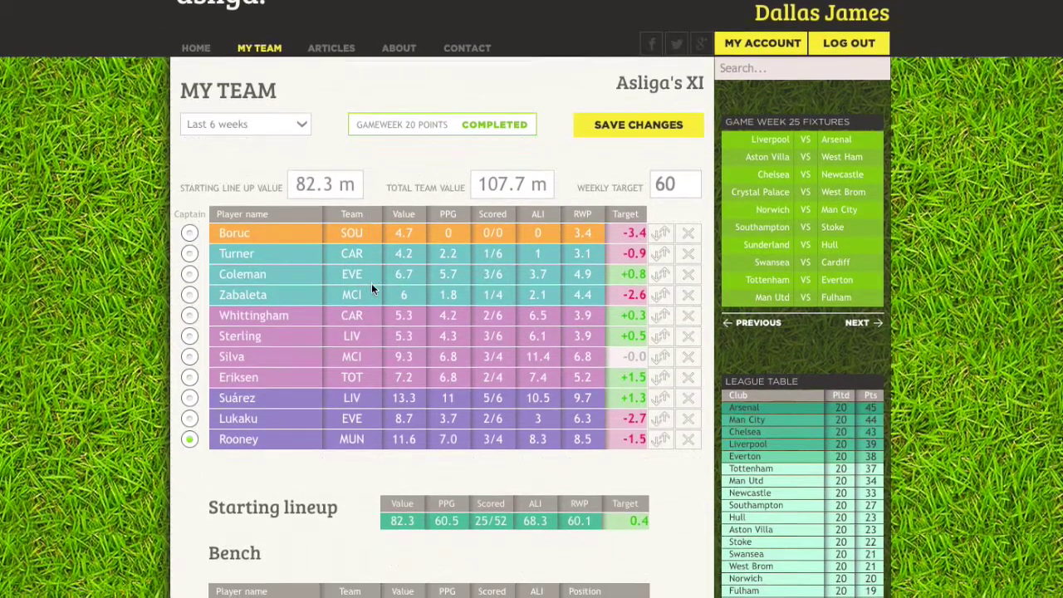
{"action": "scroll", "coordinate": [371, 283], "scroll_direction": "down", "scroll_amount": 2}
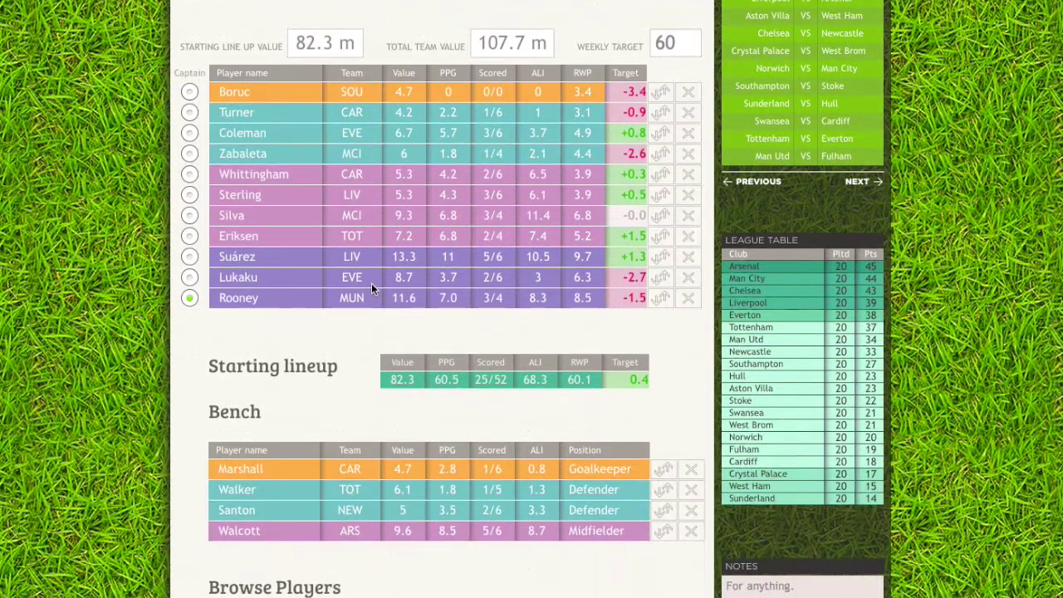
{"action": "scroll", "coordinate": [371, 283], "scroll_direction": "down", "scroll_amount": 2}
{"action": "scroll", "coordinate": [371, 283], "scroll_direction": "down", "scroll_amount": 2}
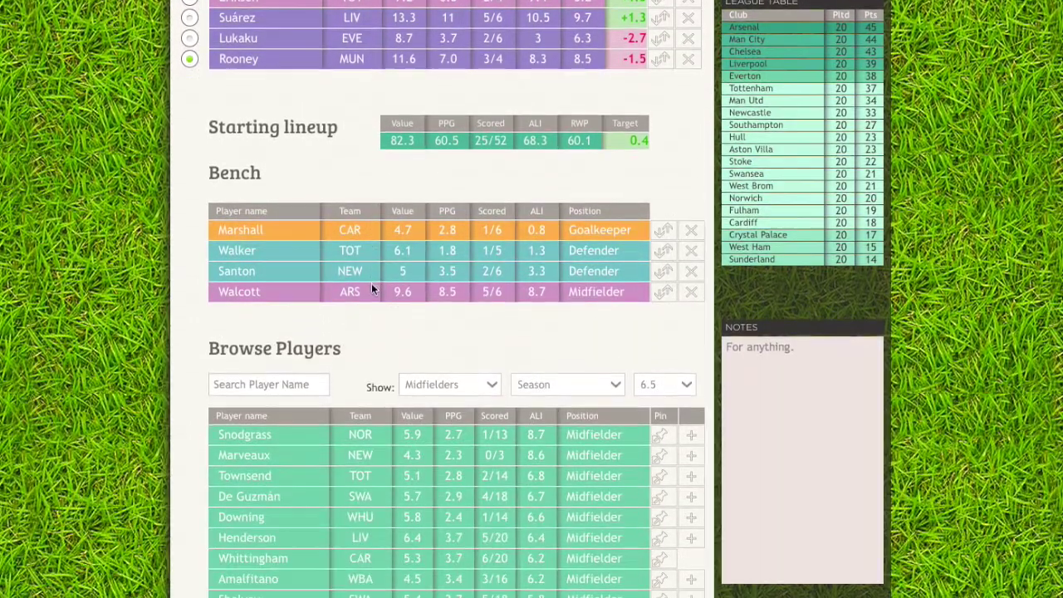
{"action": "scroll", "coordinate": [371, 285], "scroll_direction": "up", "scroll_amount": 4}
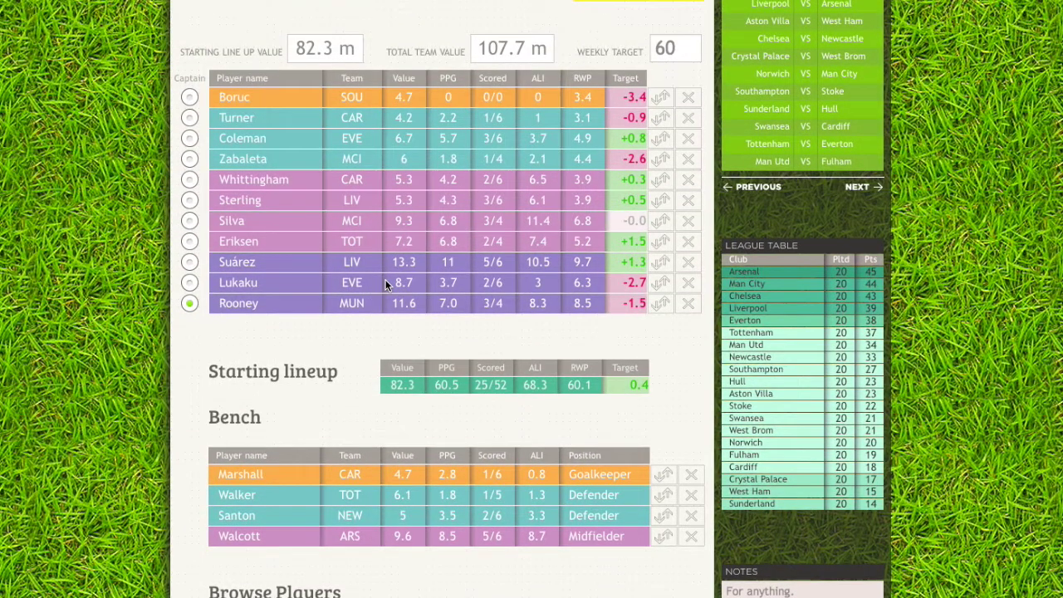
{"action": "mouse_move", "coordinate": [599, 84]}
{"action": "scroll", "coordinate": [692, 381], "scroll_direction": "up", "scroll_amount": 2}
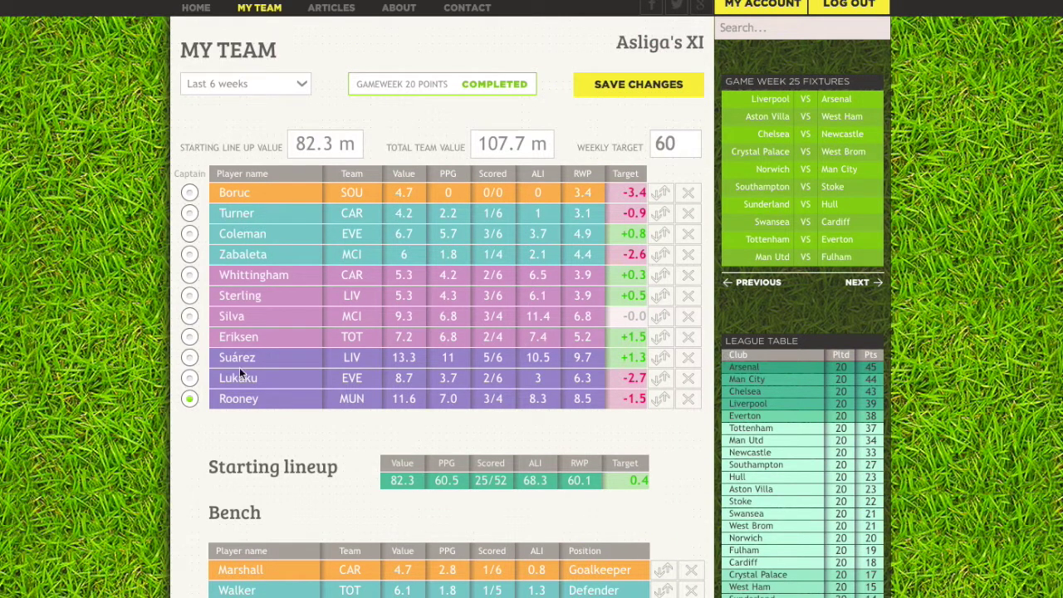
{"action": "scroll", "coordinate": [240, 374], "scroll_direction": "down", "scroll_amount": 2}
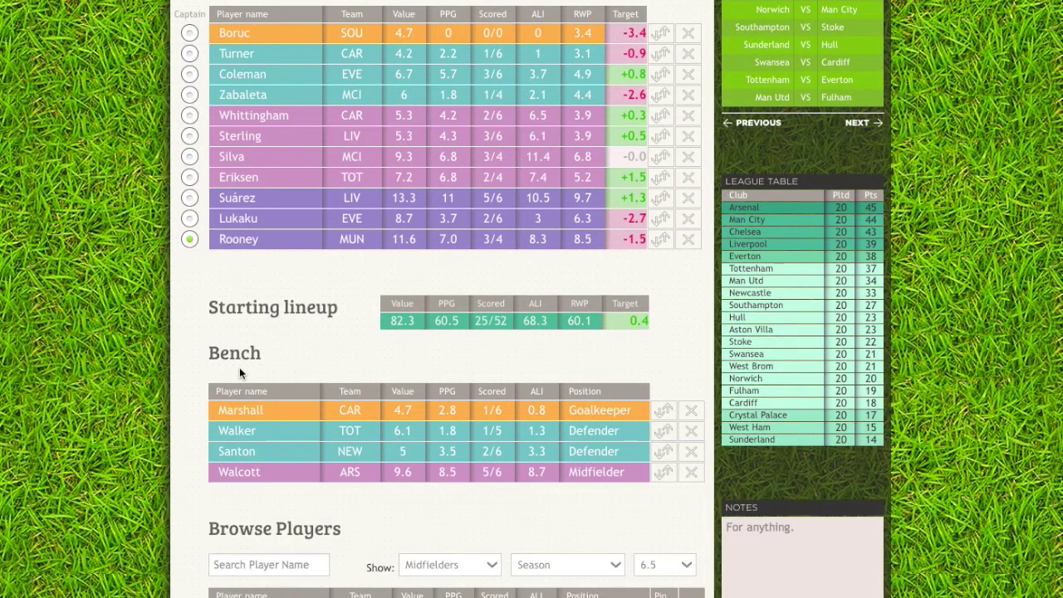
{"action": "scroll", "coordinate": [239, 373], "scroll_direction": "down", "scroll_amount": 3}
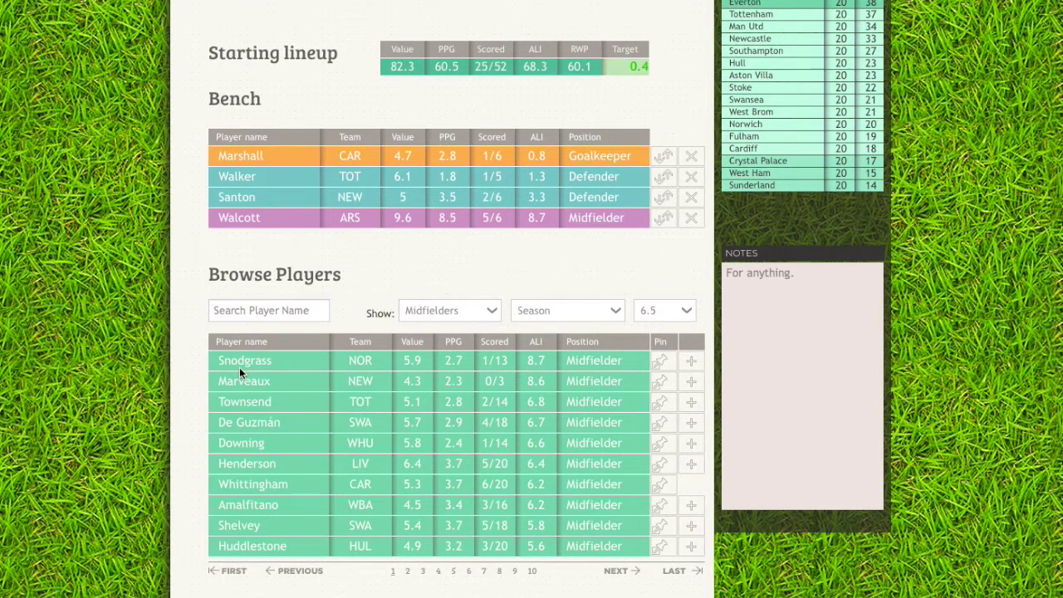
{"action": "scroll", "coordinate": [239, 367], "scroll_direction": "up", "scroll_amount": 6}
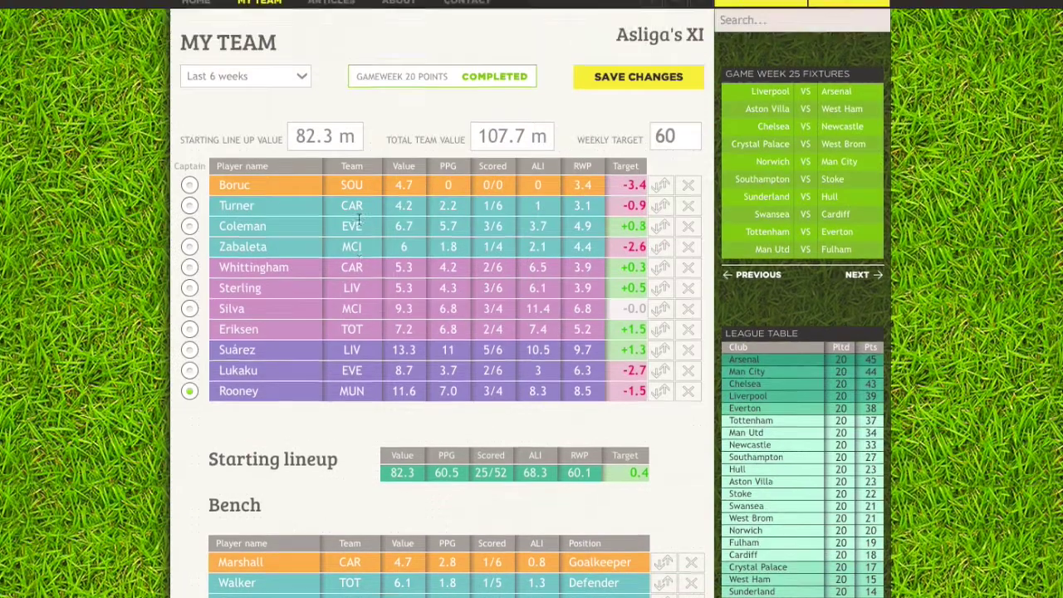
{"action": "mouse_move", "coordinate": [359, 225]}
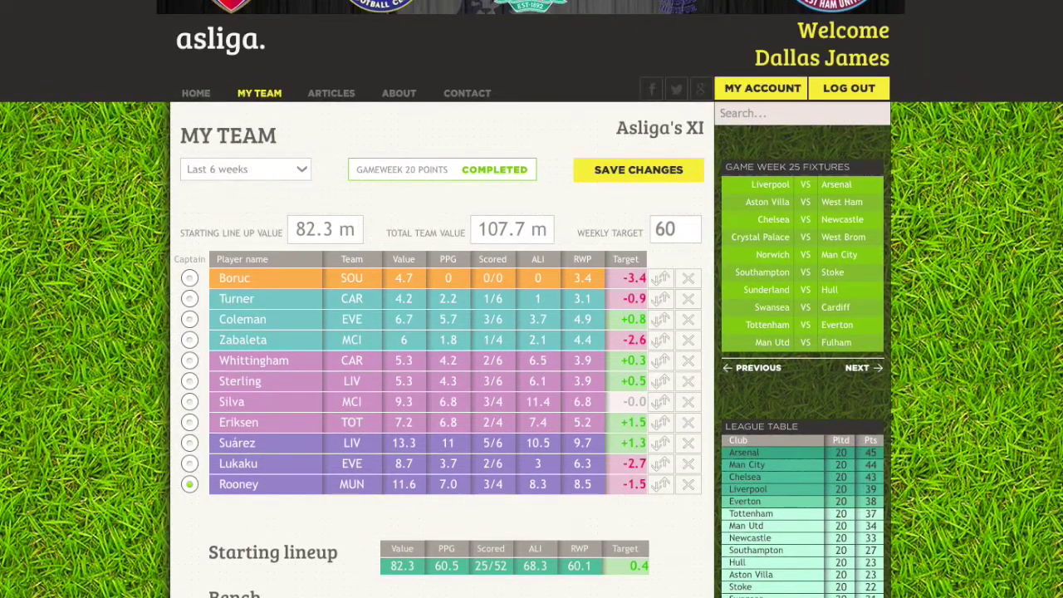